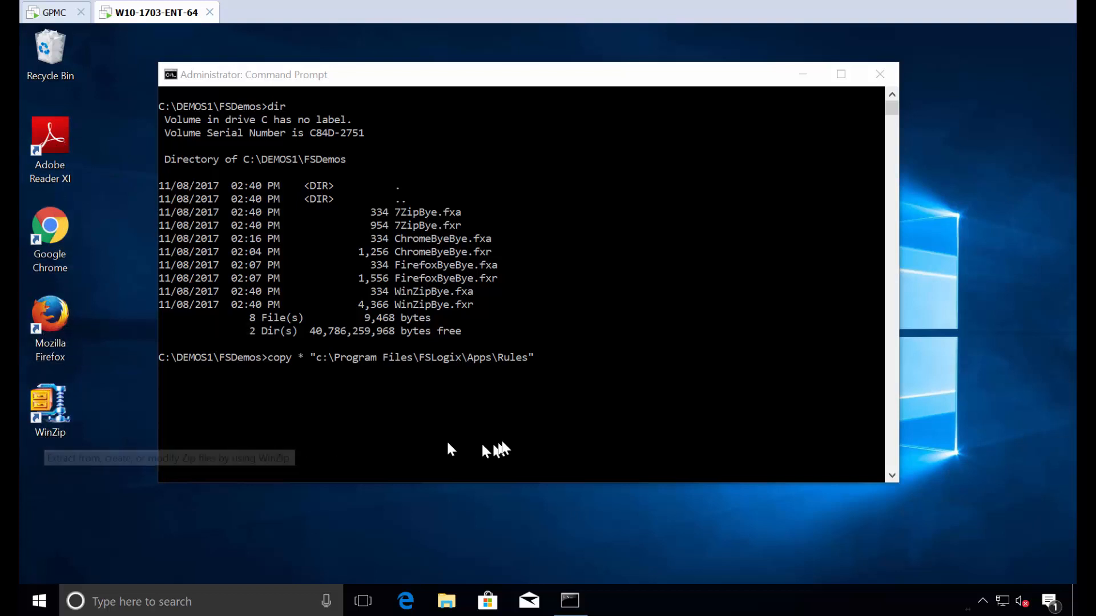
# Step: Copy the eight 7Zip, Chrome, Firefox and WinZip rule files into FSLogix Apps\Rules, then check the Start menu
pyautogui.click(519, 435)
pyautogui.press('Return')
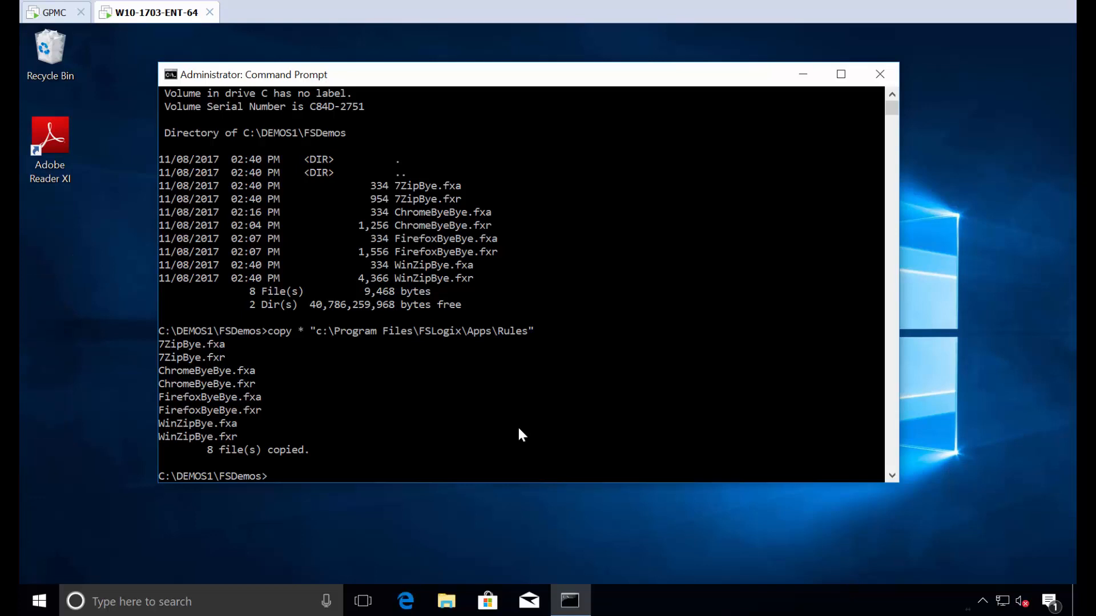
pyautogui.click(48, 609)
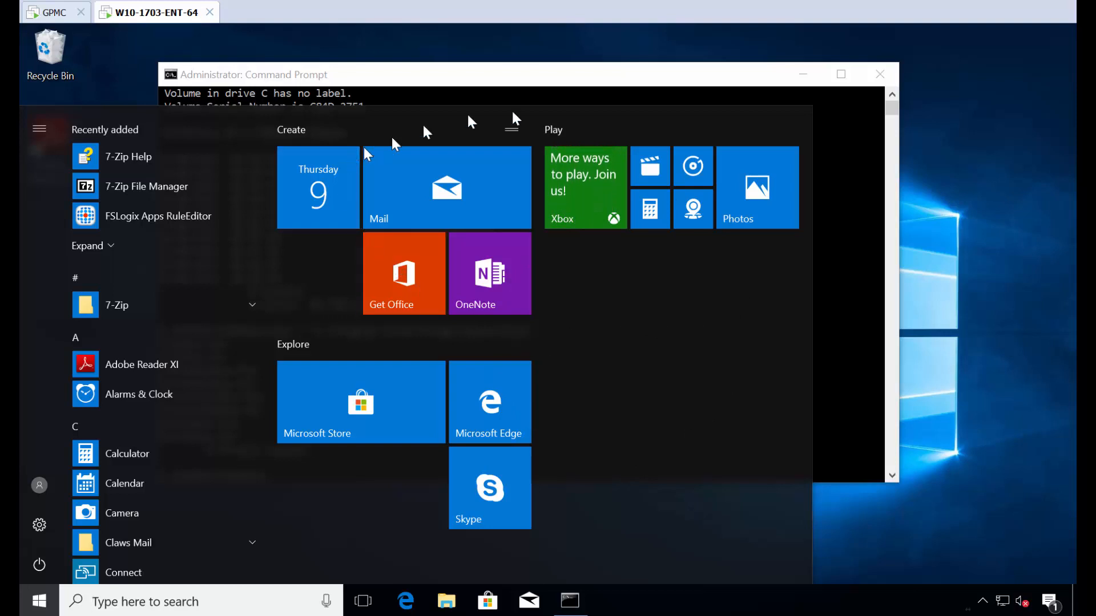
# Step: Close the Start menu and switch user to sign in as the East Sales test user
pyautogui.click(859, 407)
pyautogui.hotkey('ctrl', 'alt', 'End')
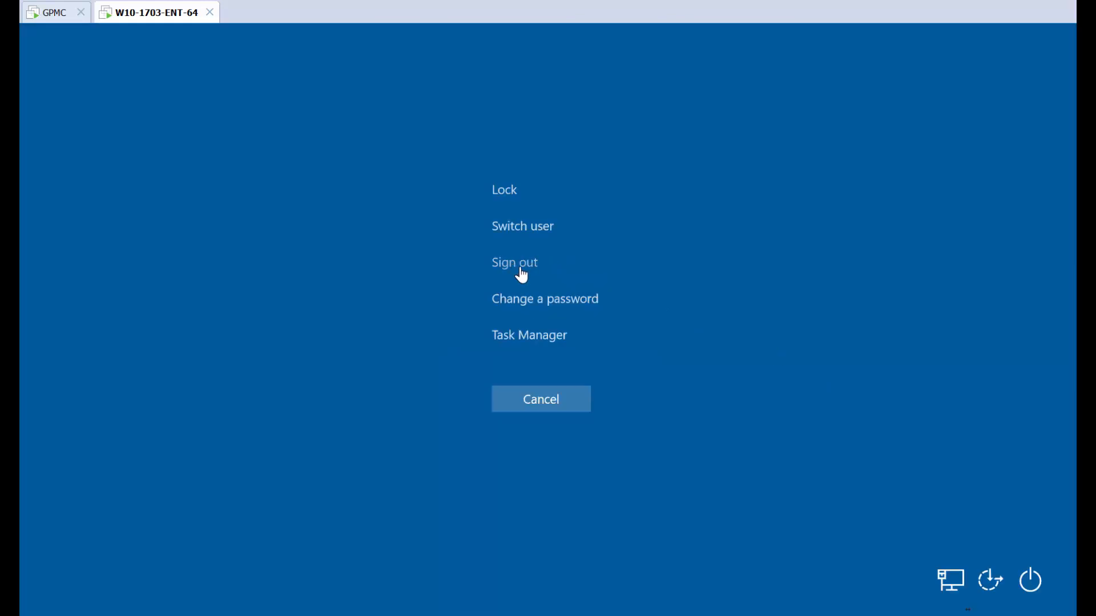
pyautogui.click(521, 228)
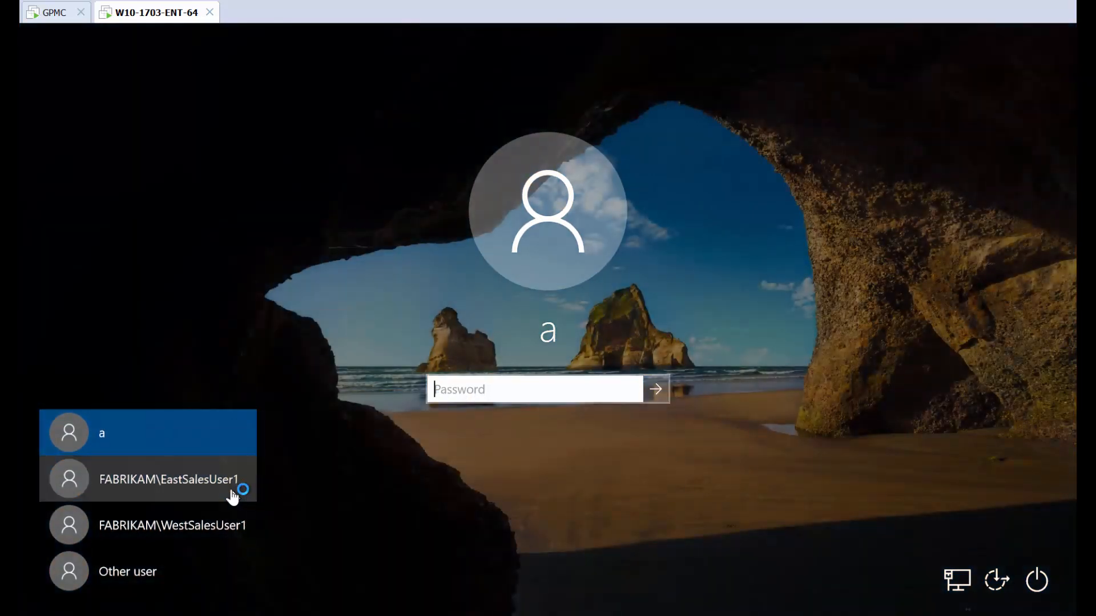
pyautogui.click(233, 495)
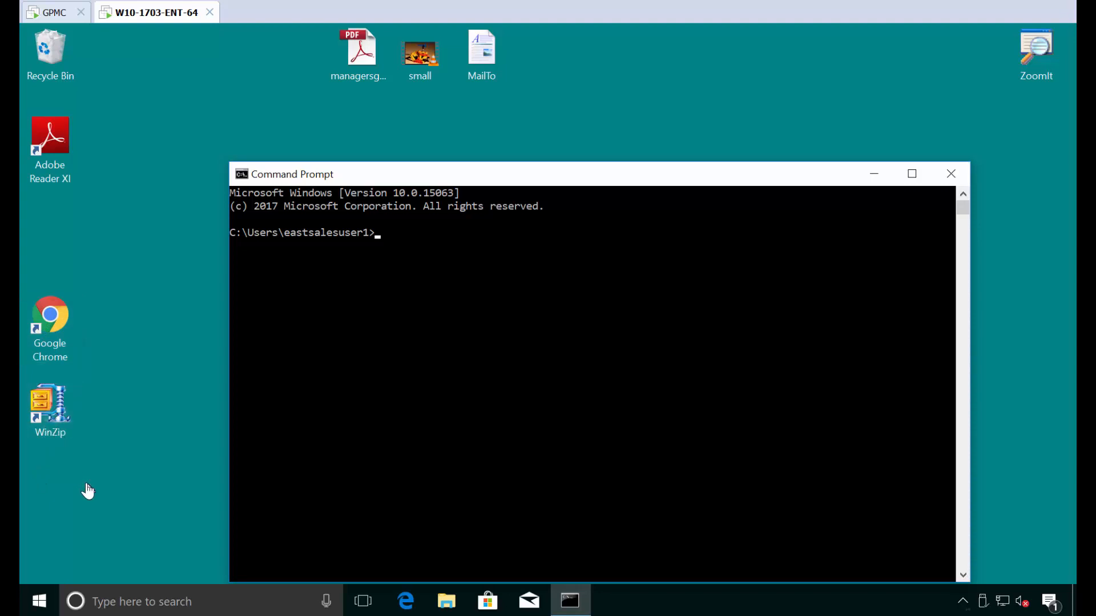
# Step: Switch user to the West Sales account, sign in with its password, and view the Start menu tiles
pyautogui.hotkey('ctrl', 'alt', 'End')
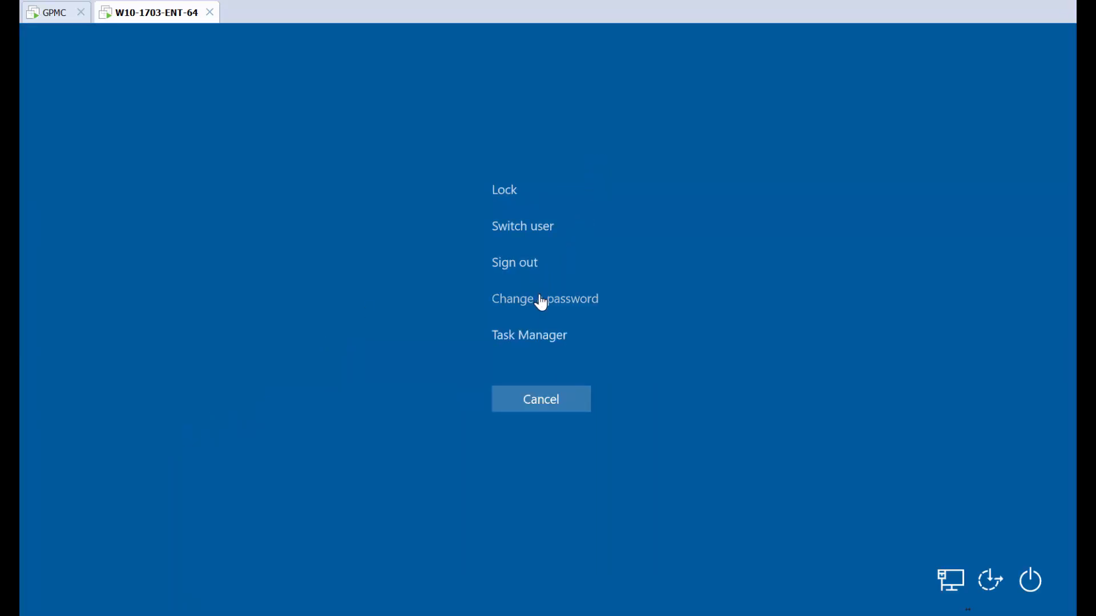
pyautogui.click(534, 230)
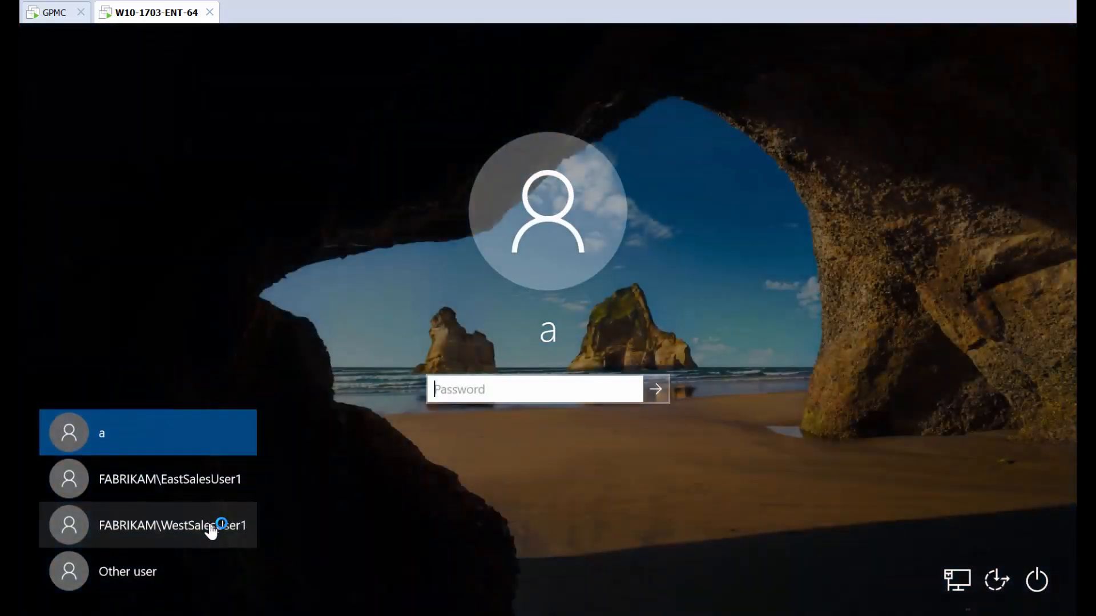
pyautogui.click(220, 524)
pyautogui.write('p')
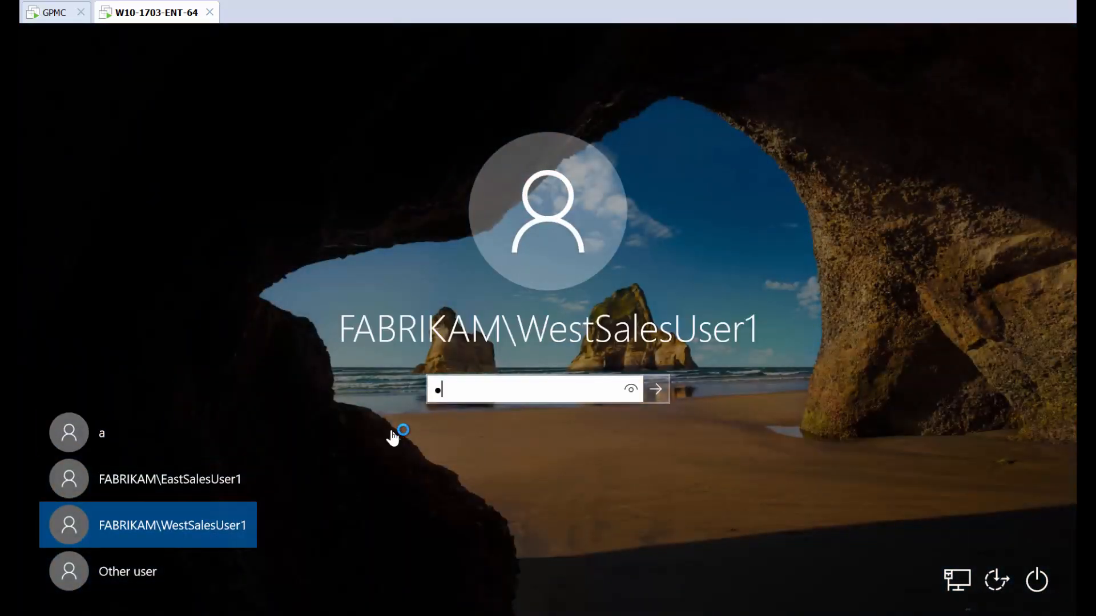
pyautogui.press('Return')
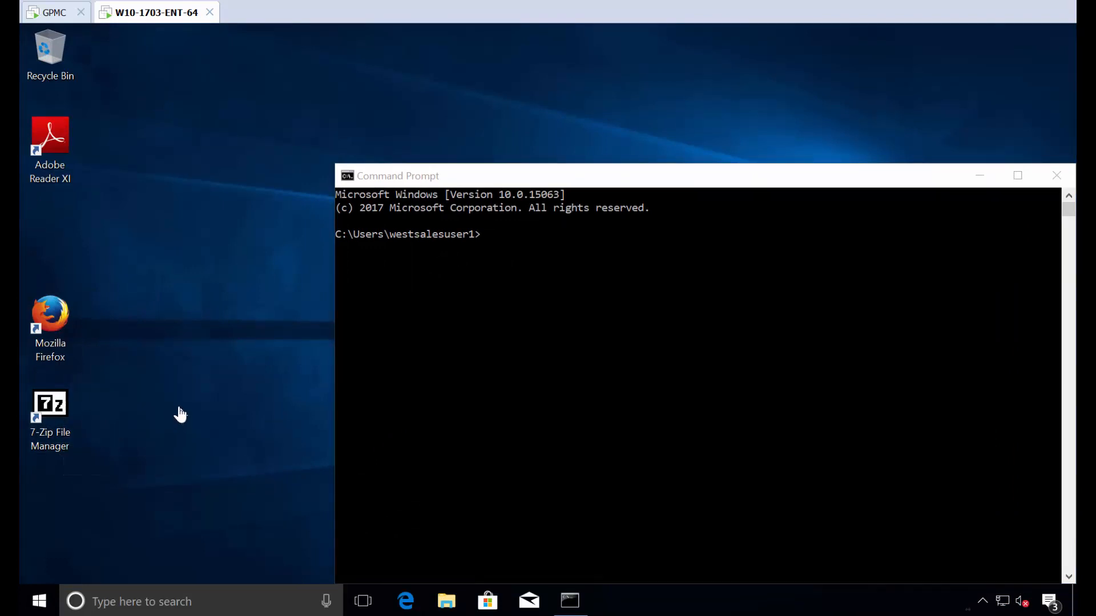
pyautogui.click(39, 602)
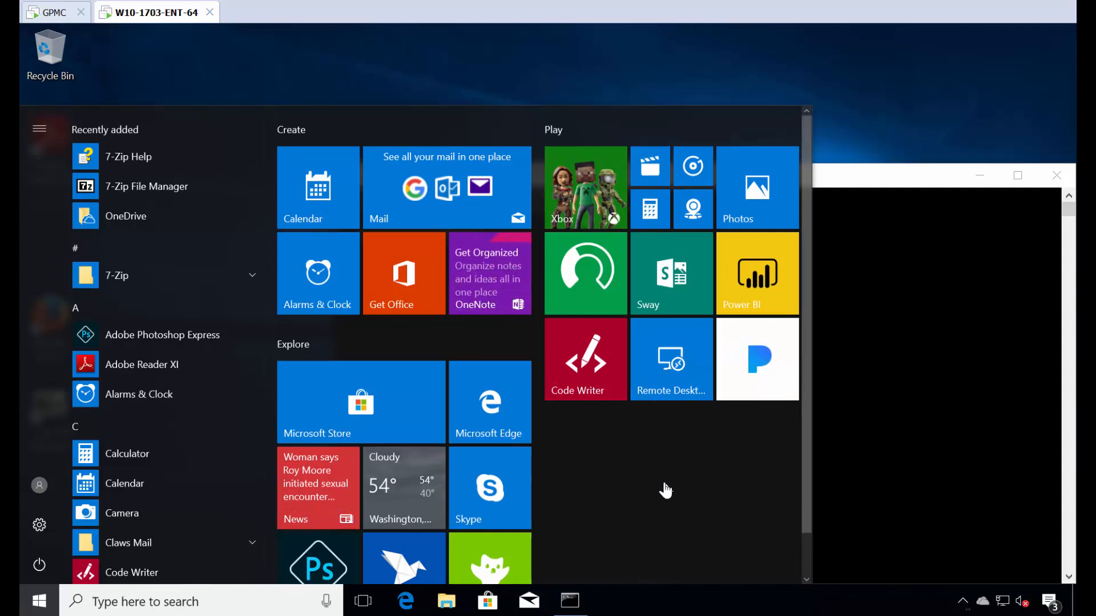
pyautogui.click(312, 78)
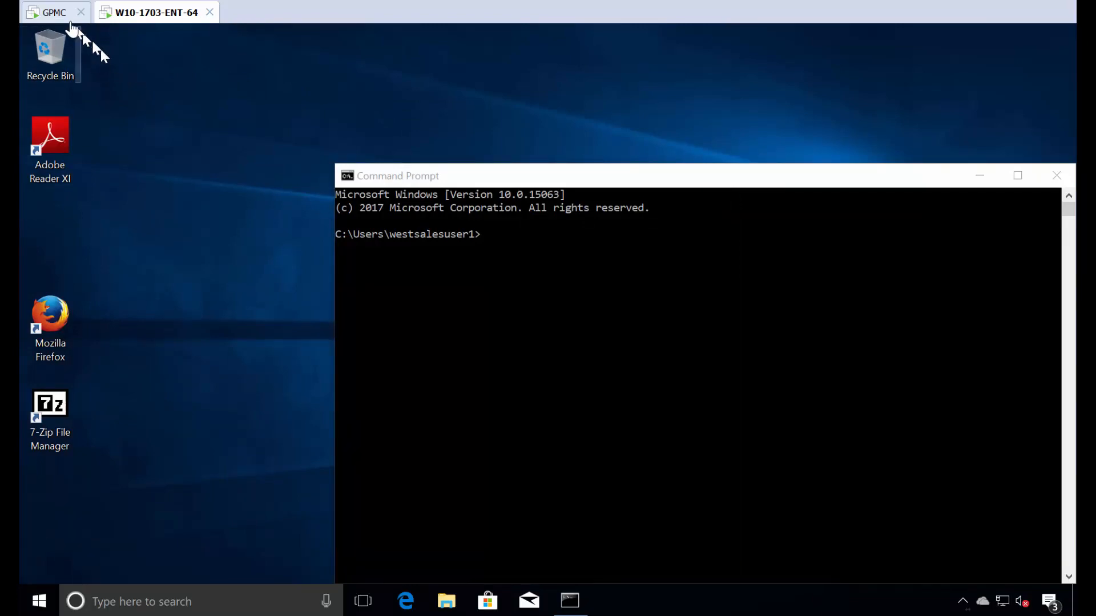
# Step: Create a GPO named 'PP SSM Demo' linked to the Sales OU and open it for editing
pyautogui.click(55, 12)
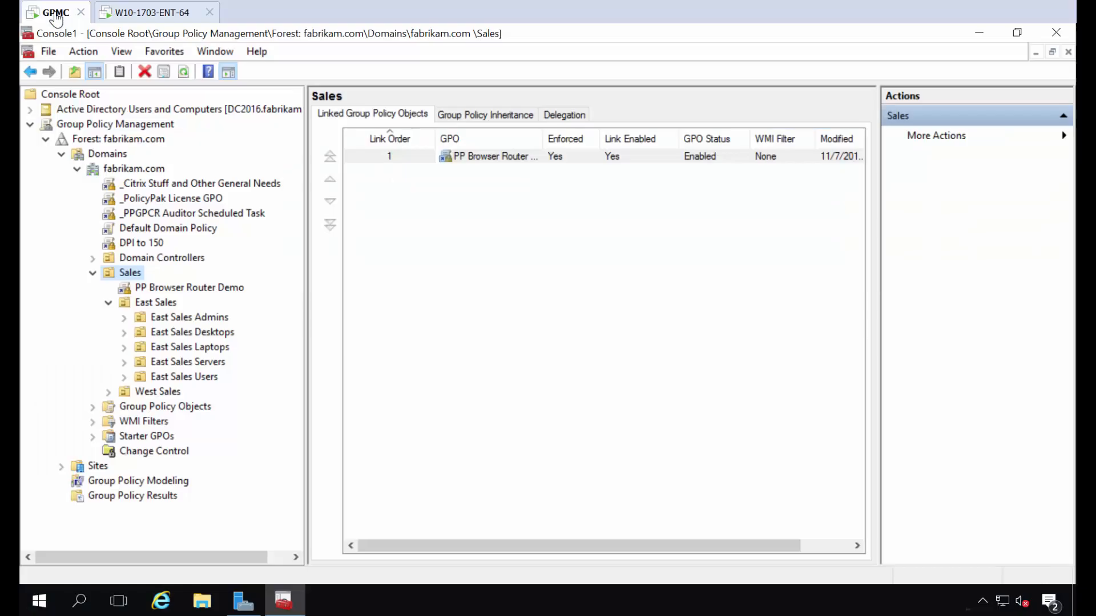
pyautogui.rightClick(136, 277)
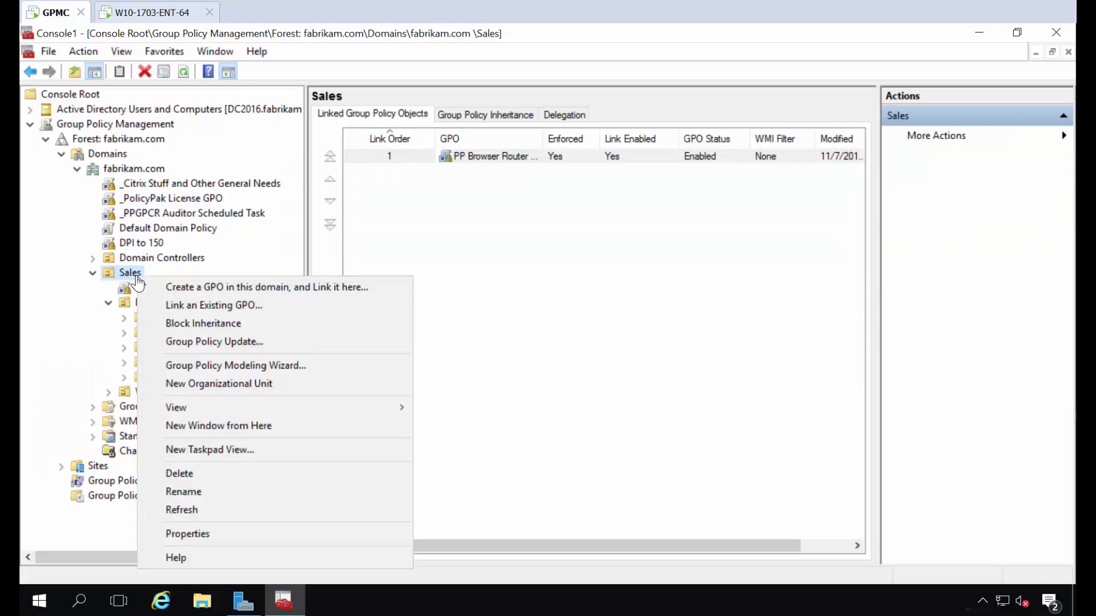
pyautogui.click(183, 288)
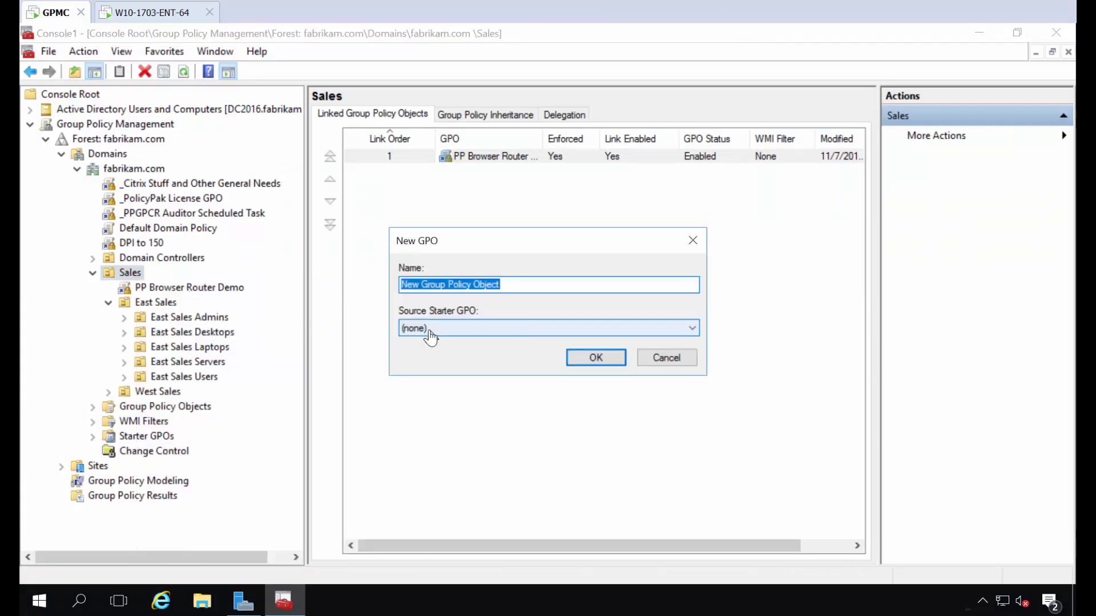
pyautogui.write('PP ')
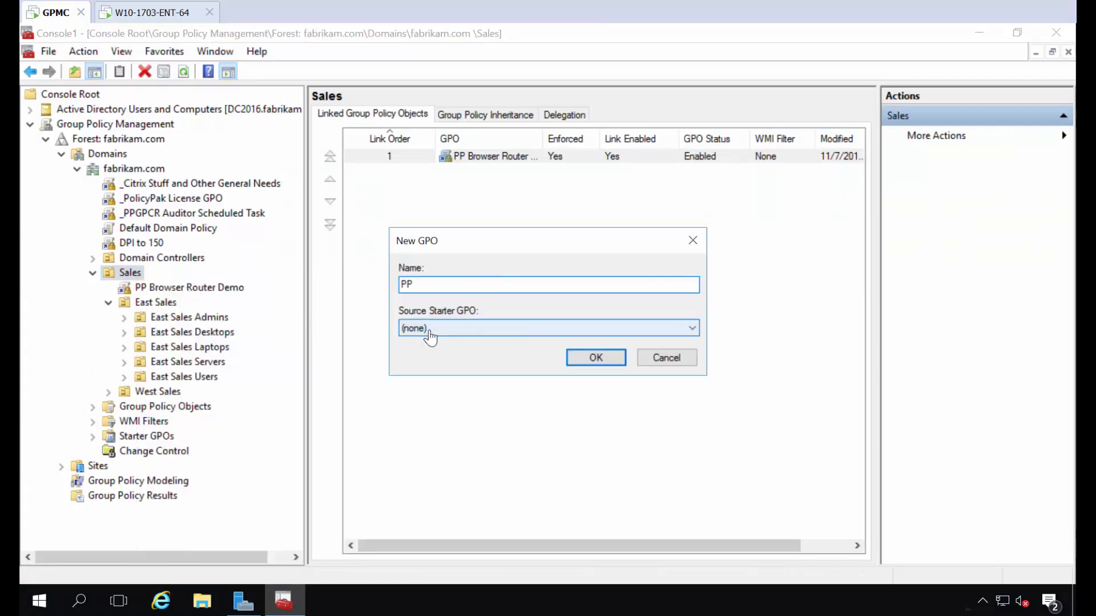
pyautogui.write('SSM Demo')
pyautogui.press('Return')
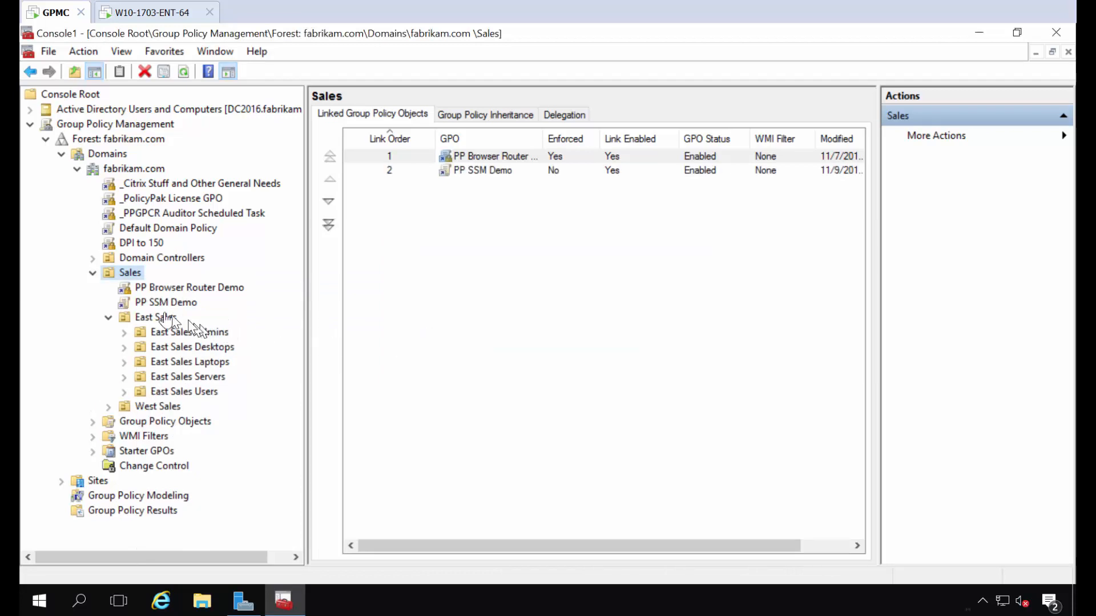
pyautogui.rightClick(166, 306)
pyautogui.click(177, 313)
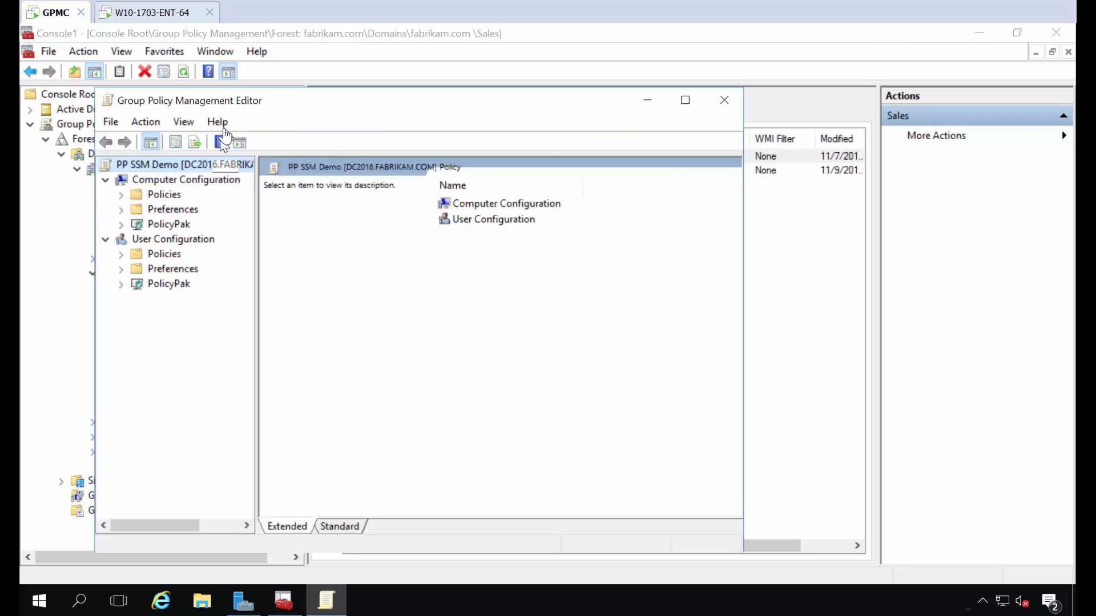
# Step: Maximize the editor and go to User Configuration > PolicyPak > Start Screen Manager for Windows 10
pyautogui.doubleClick(255, 107)
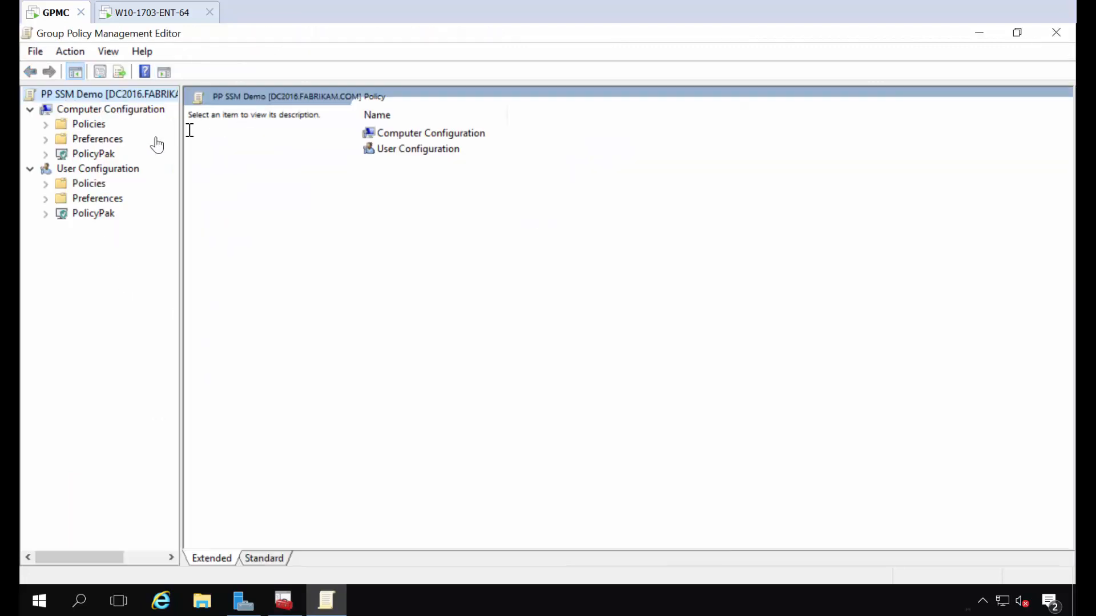
pyautogui.click(44, 213)
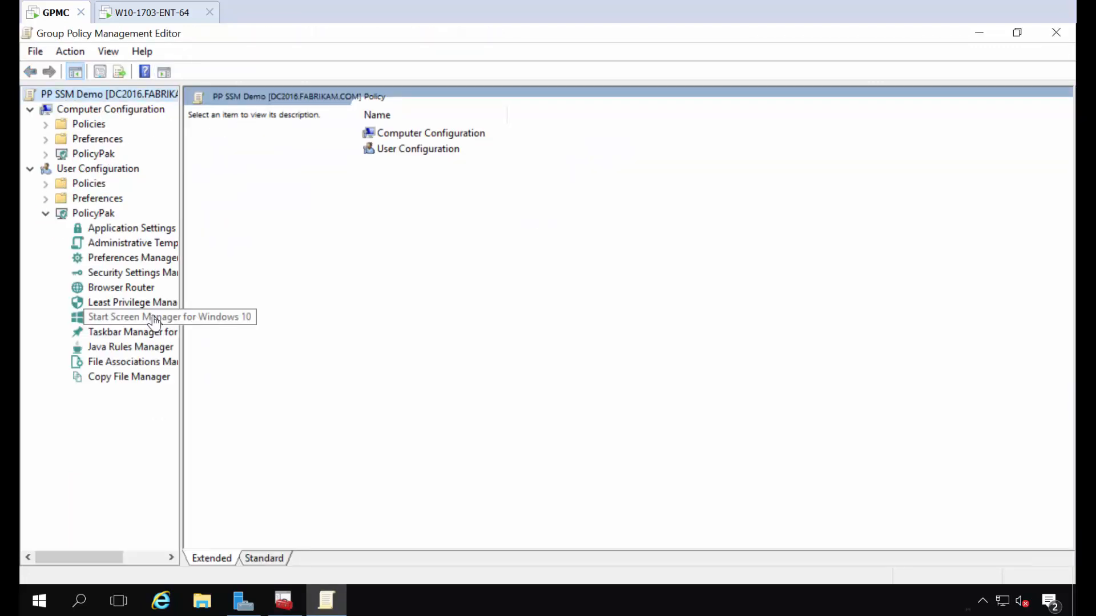
pyautogui.click(139, 322)
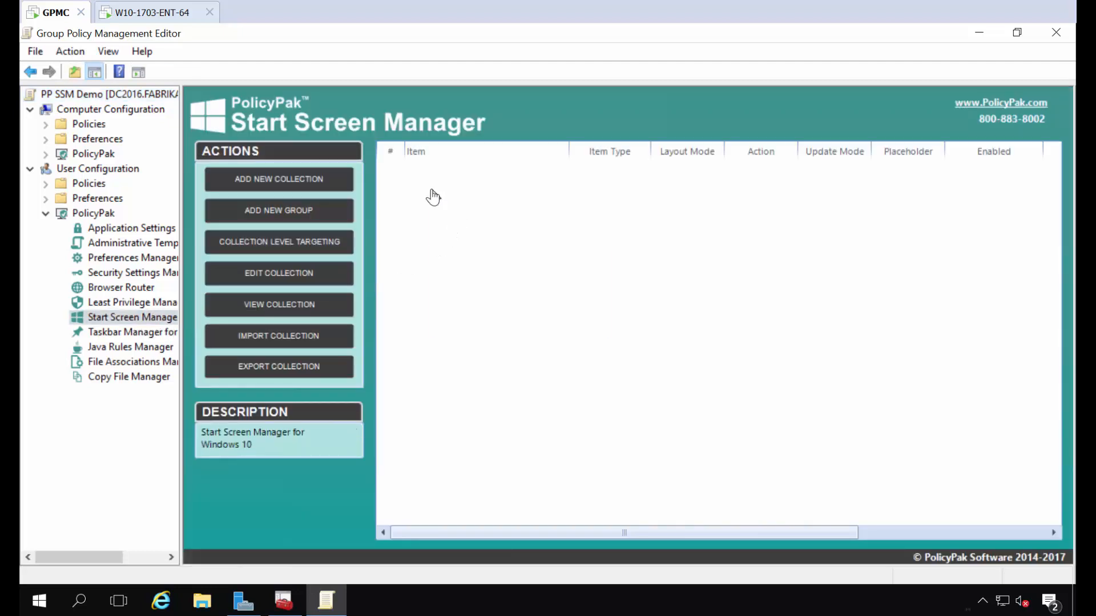
pyautogui.rightClick(432, 191)
pyautogui.moveTo(513, 202)
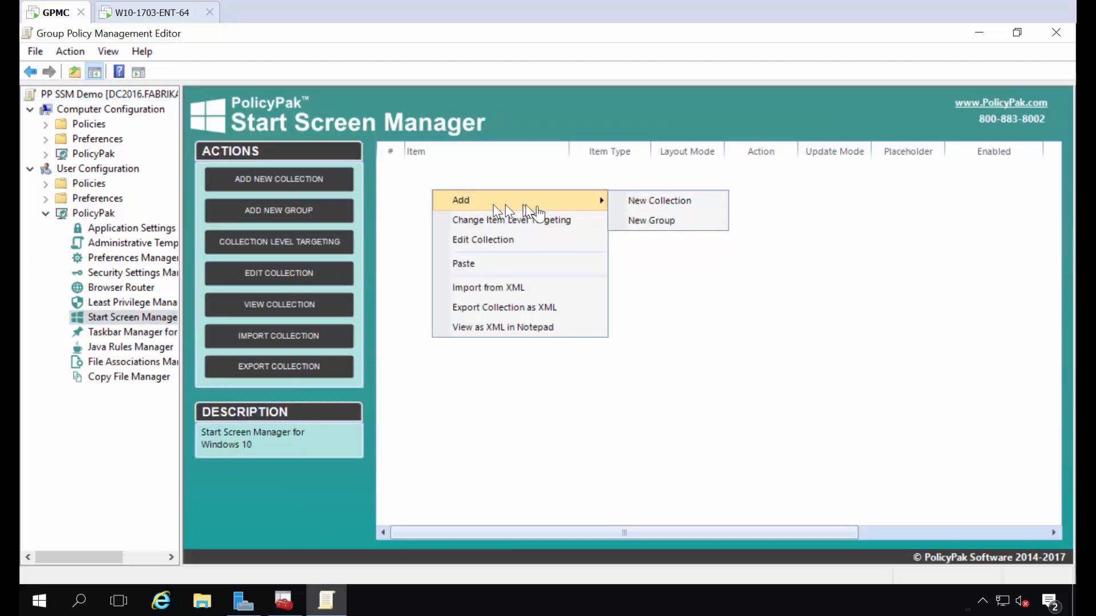
# Step: Add a new collection named 'When user is in EastSales' with Partial layout
pyautogui.click(645, 201)
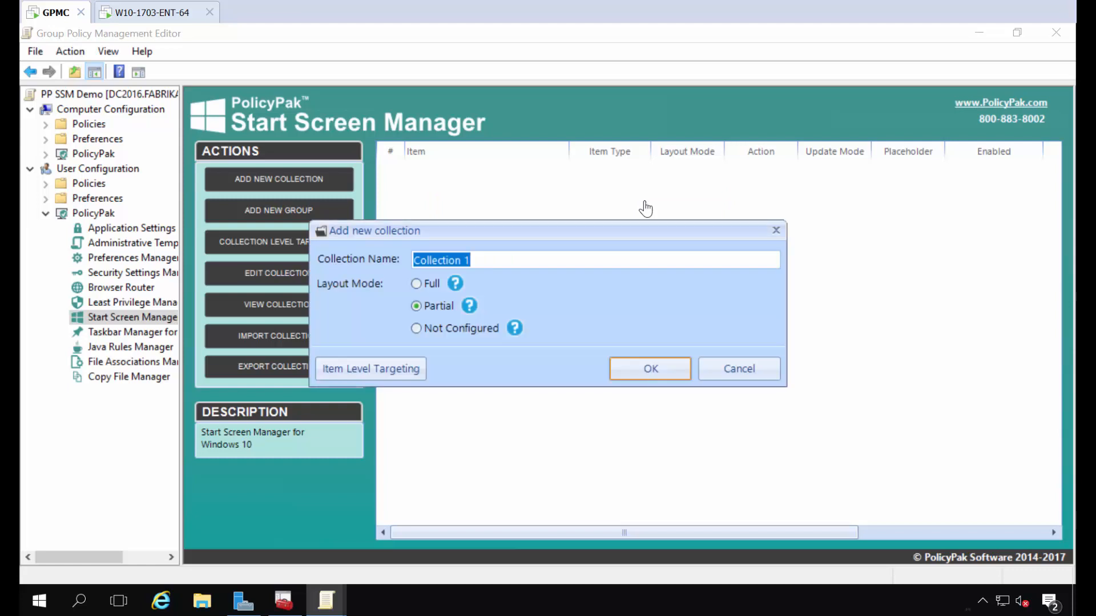
pyautogui.write('When user is in EastSales')
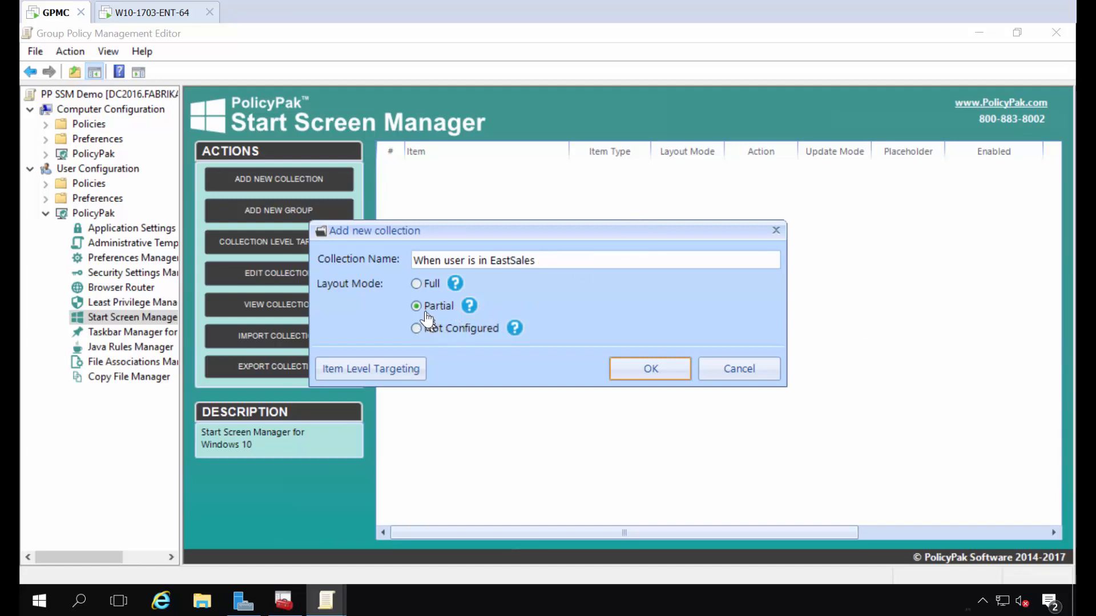
pyautogui.moveTo(471, 315)
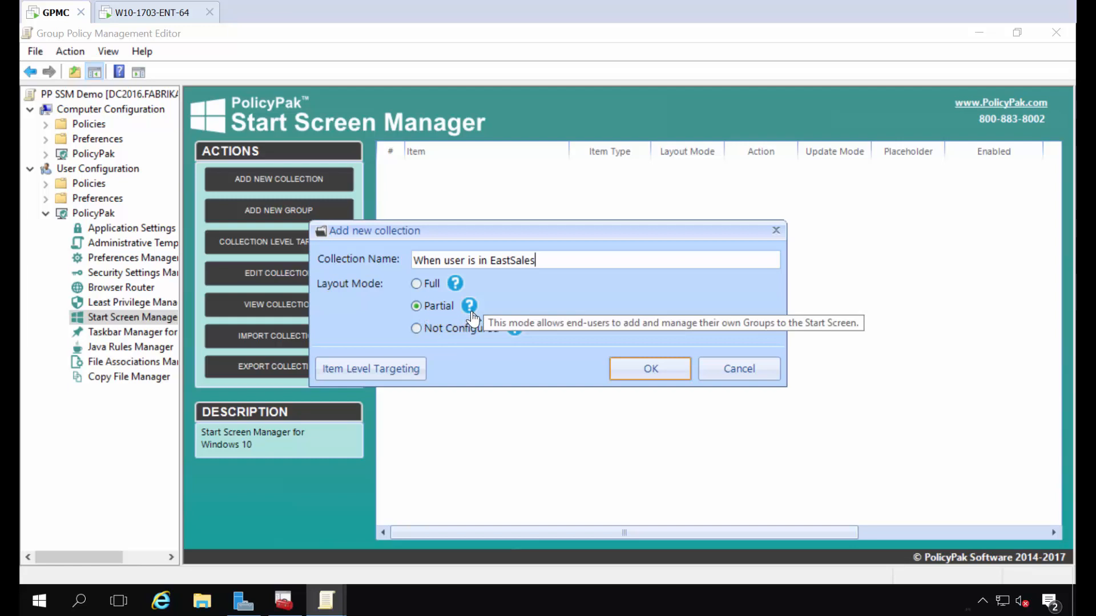
pyautogui.moveTo(454, 288)
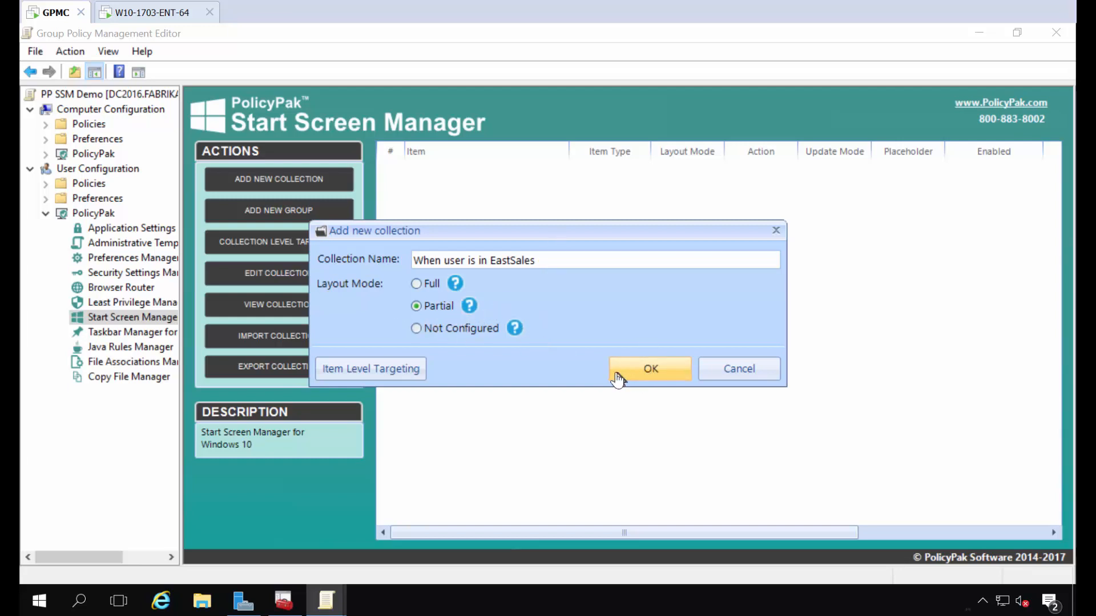
# Step: Target the collection at the FABRIKAM\EastSalesUsers security group and create it
pyautogui.click(402, 369)
pyautogui.click(341, 169)
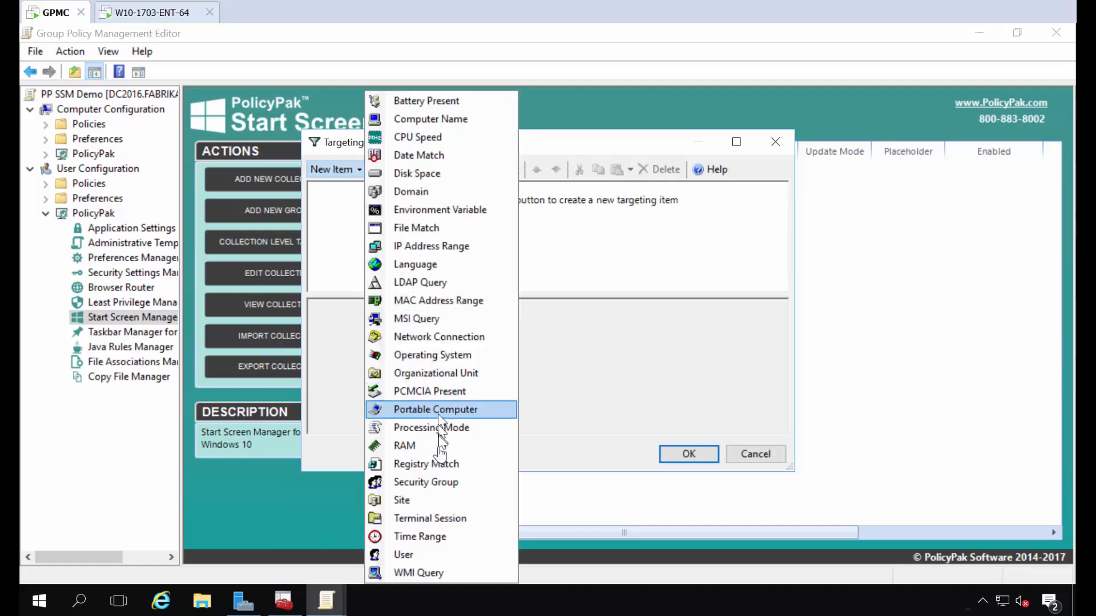
pyautogui.click(435, 484)
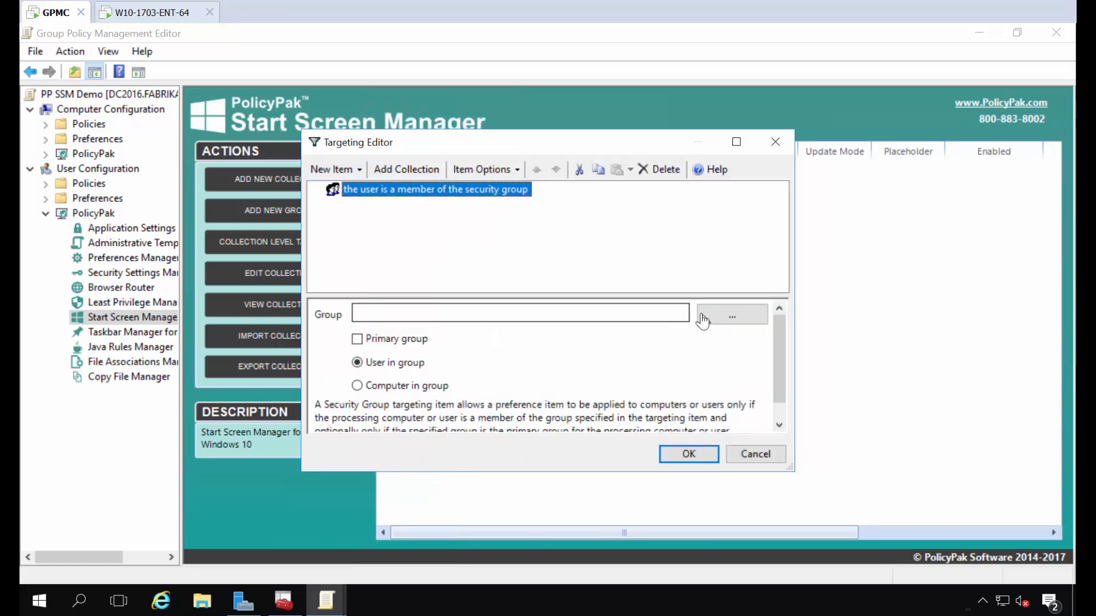
pyautogui.click(719, 318)
pyautogui.write('eas')
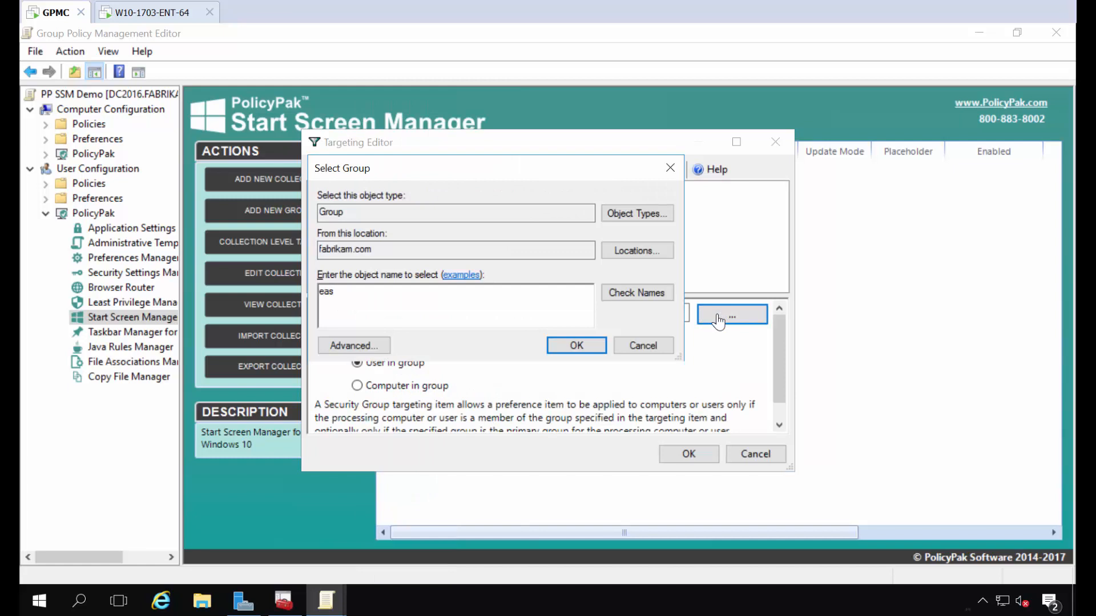
pyautogui.press('Return')
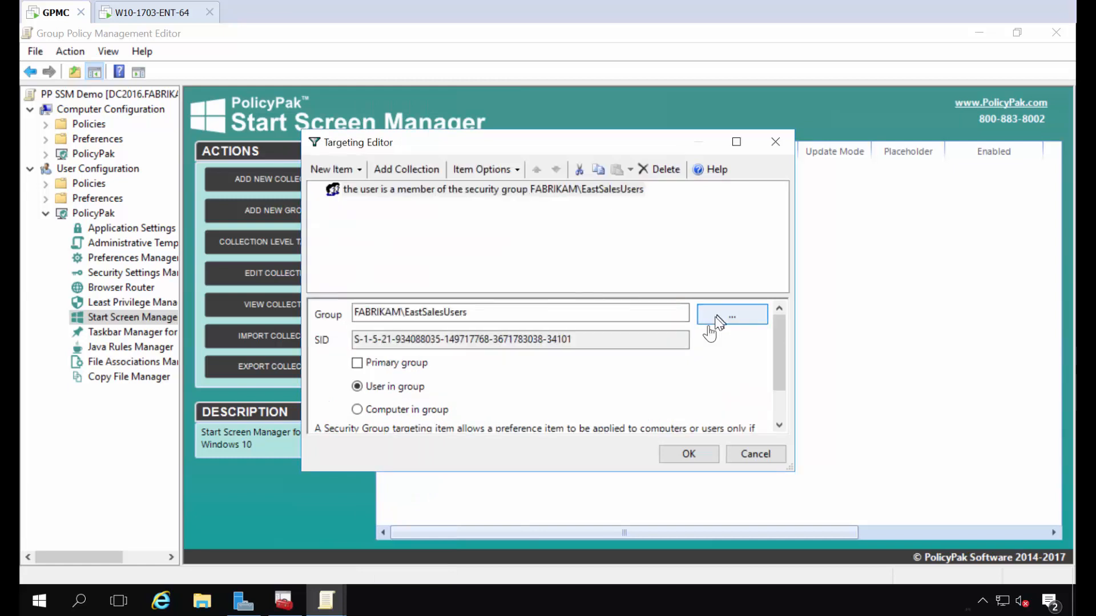
pyautogui.click(665, 456)
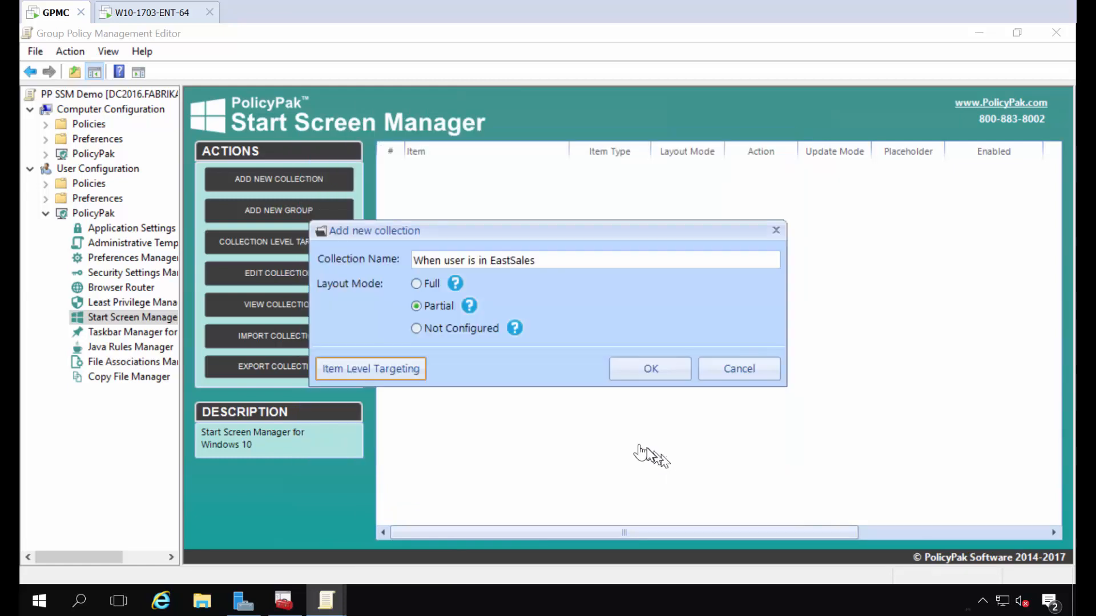
pyautogui.click(638, 372)
# Step: Add a second collection named 'When user is in WestSales' with Full layout
pyautogui.rightClick(429, 212)
pyautogui.moveTo(579, 224)
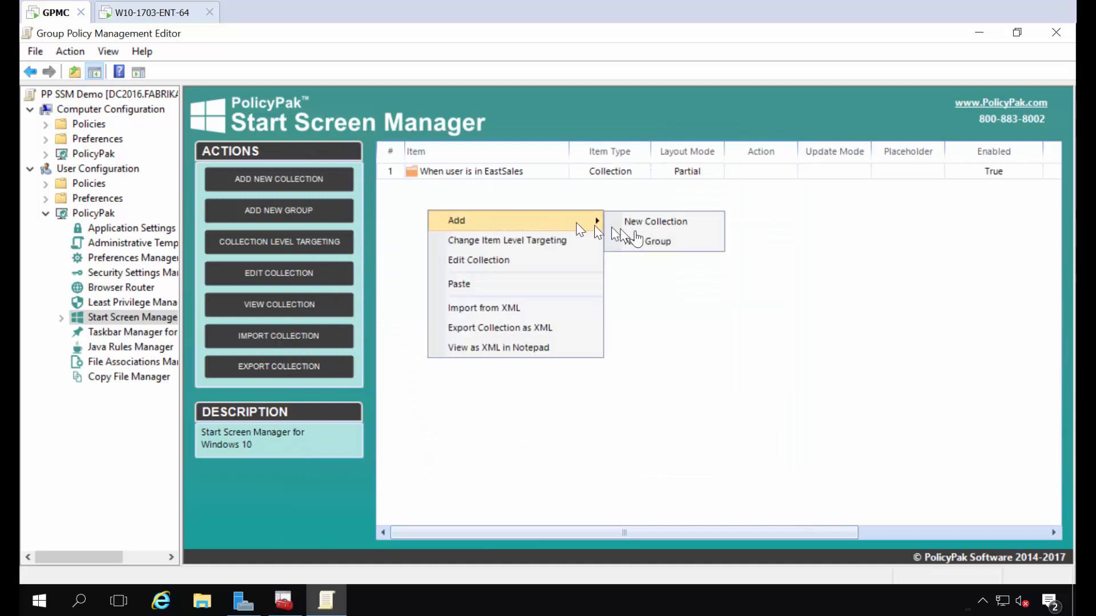
pyautogui.click(660, 221)
pyautogui.write('When user is in WestSales')
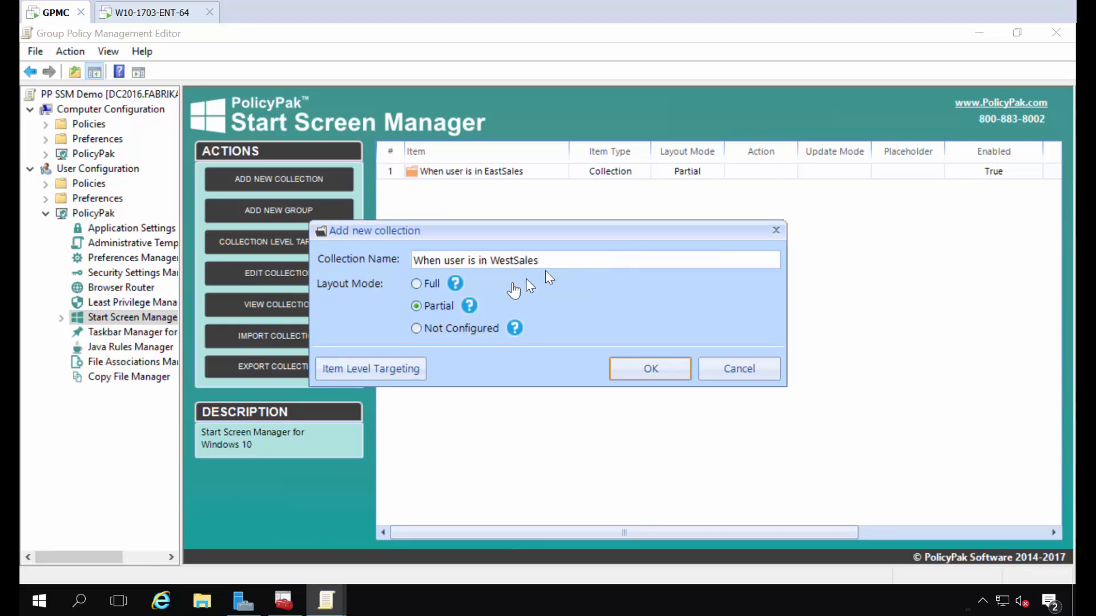
# Step: Target the WestSales collection at the FABRIKAM\WestSalesUsers security group and create it
pyautogui.click(384, 378)
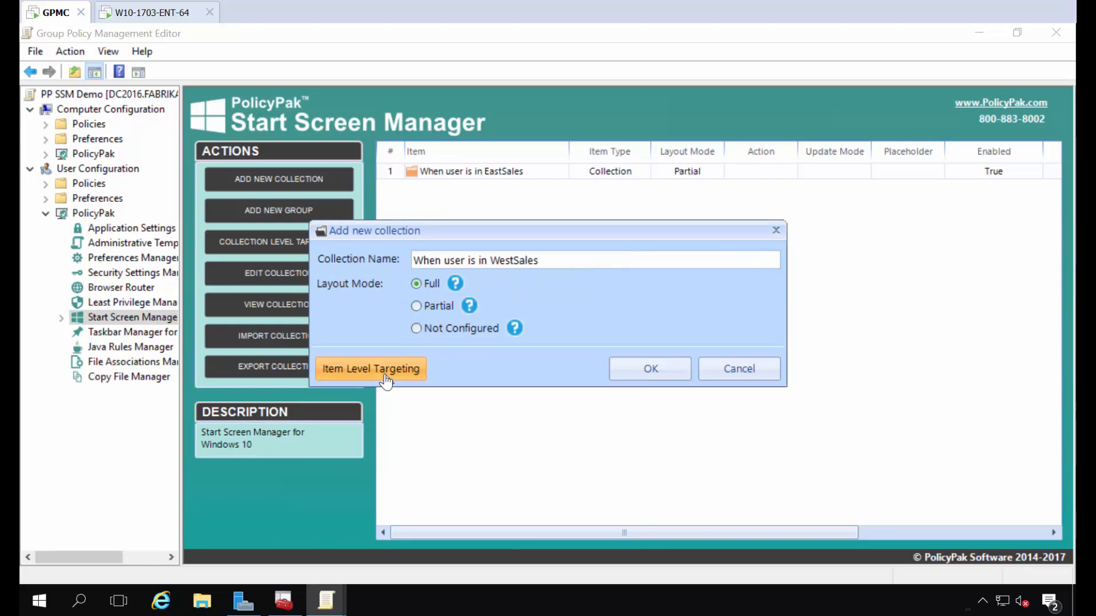
pyautogui.click(333, 171)
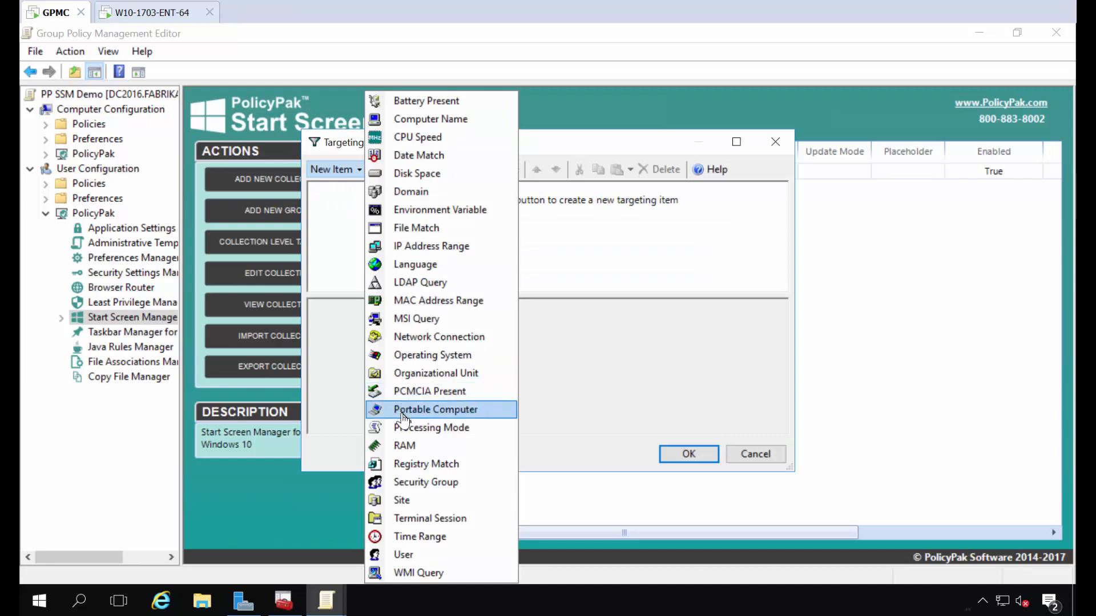
pyautogui.click(422, 482)
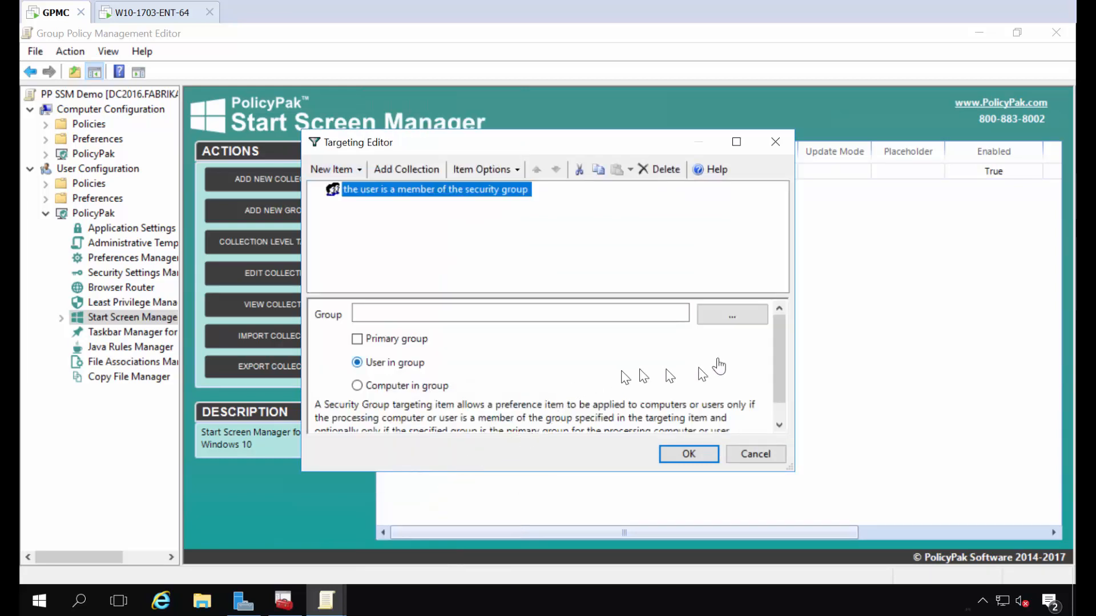
pyautogui.click(739, 322)
pyautogui.write('west')
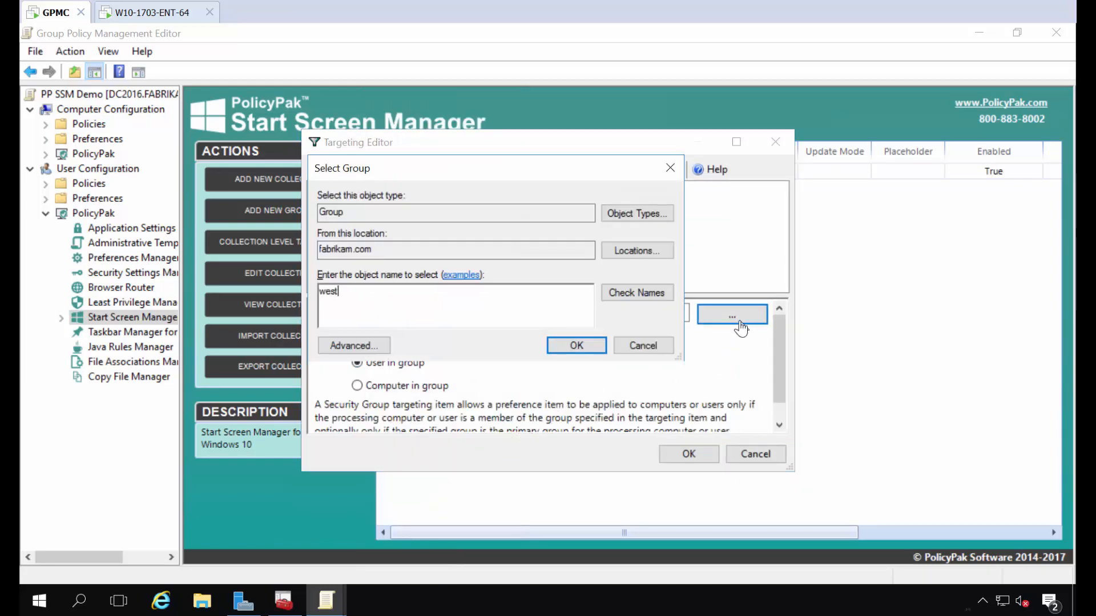
pyautogui.press('Return')
pyautogui.click(697, 454)
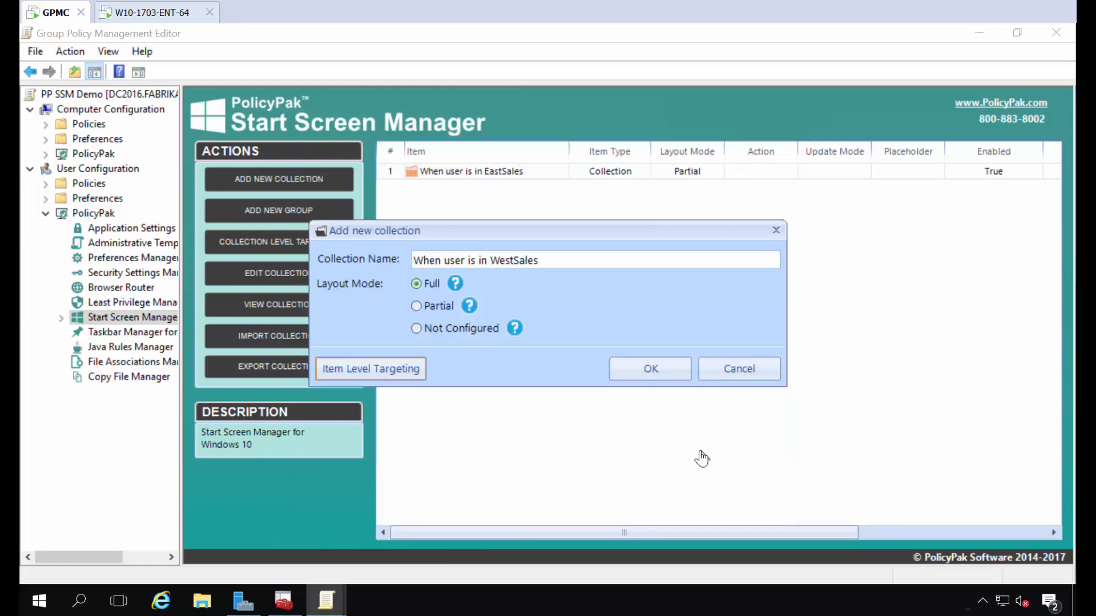
pyautogui.click(644, 369)
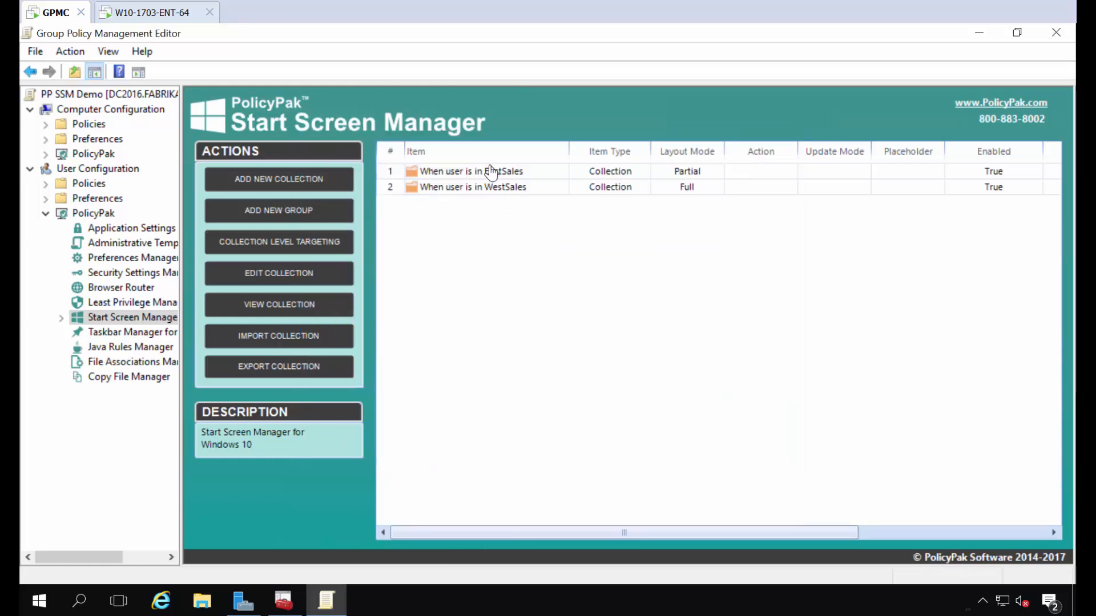
# Step: Inside the EastSales collection, add a tile group named 'Important Apps'
pyautogui.doubleClick(491, 172)
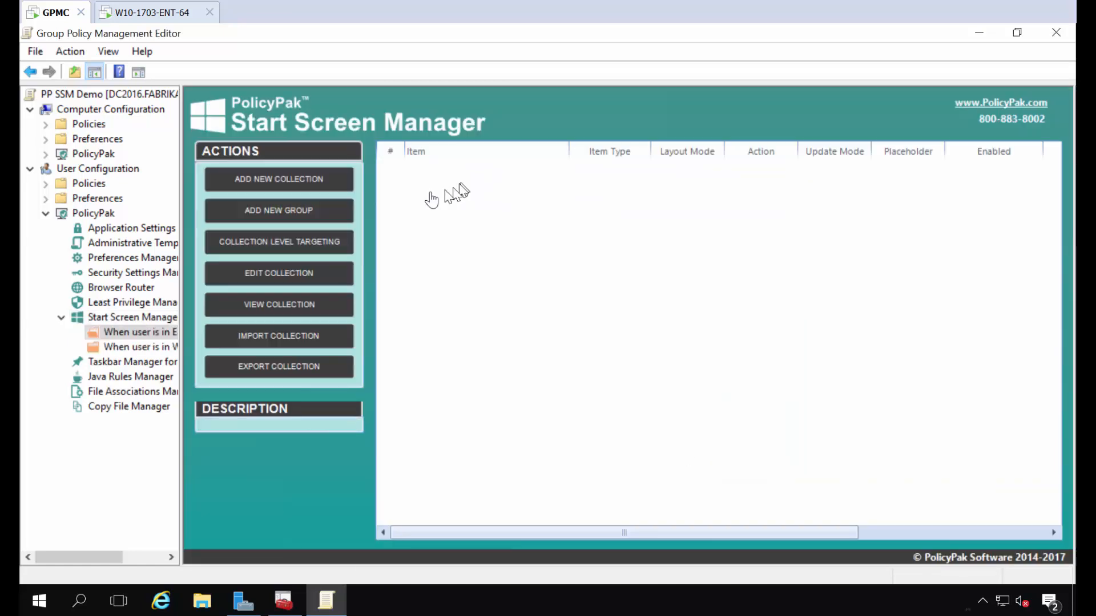
pyautogui.rightClick(427, 195)
pyautogui.moveTo(455, 206)
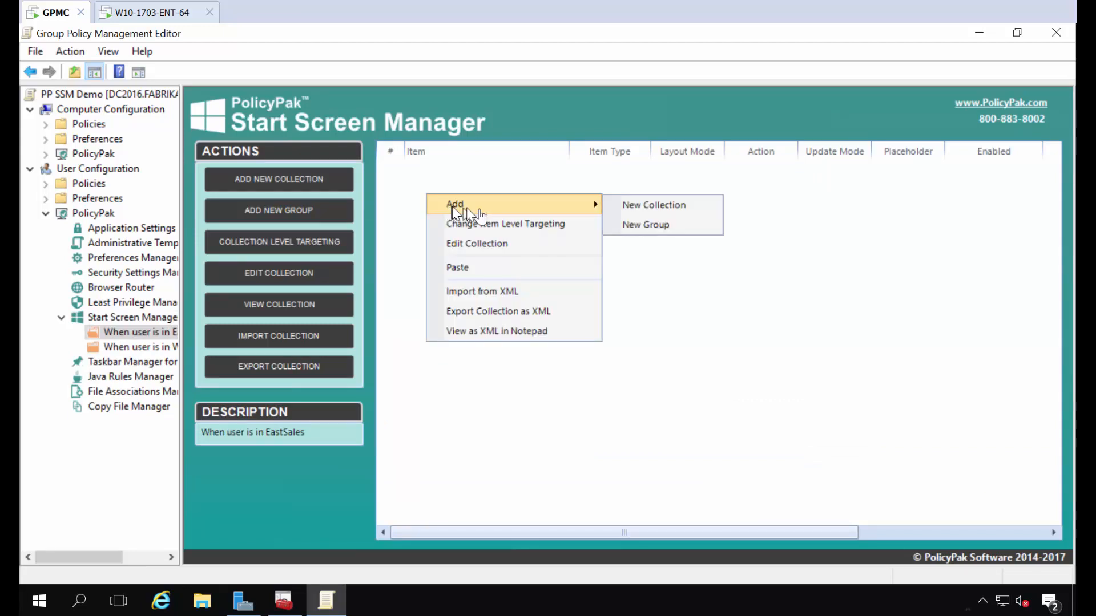
pyautogui.click(649, 226)
pyautogui.click(578, 147)
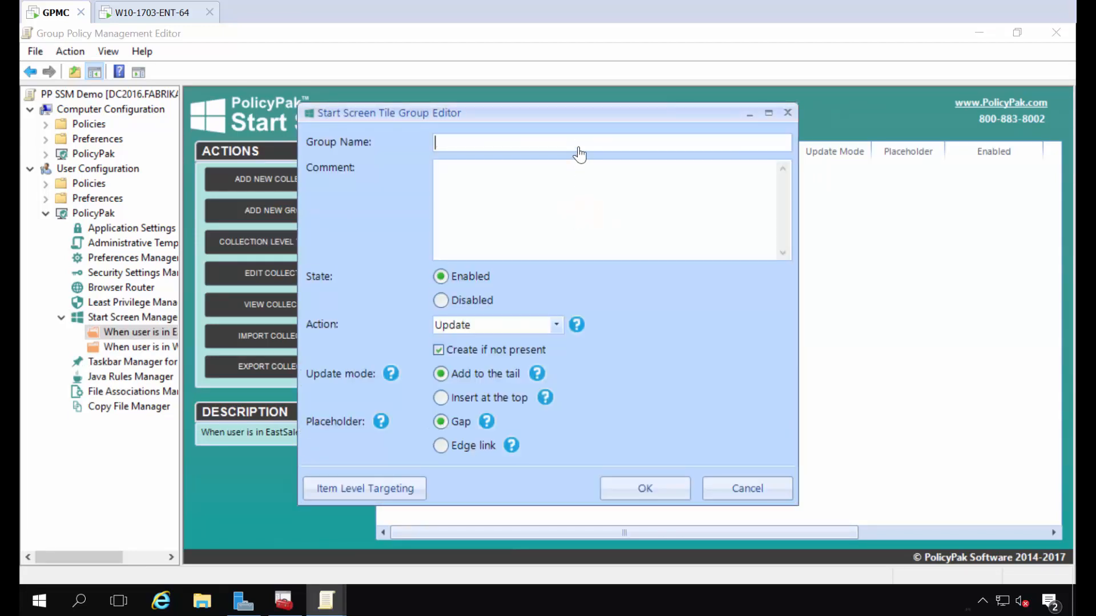
pyautogui.write('Important Apps')
pyautogui.click(630, 492)
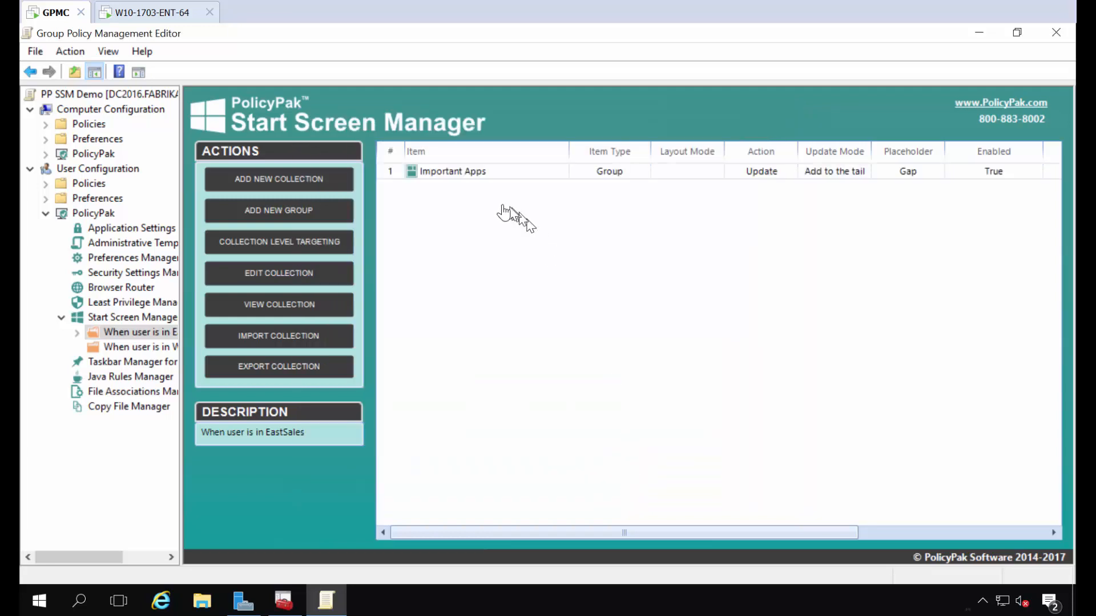
# Step: In Important Apps, add a Medium Google Chrome desktop application tile named 'Chrome'
pyautogui.doubleClick(453, 175)
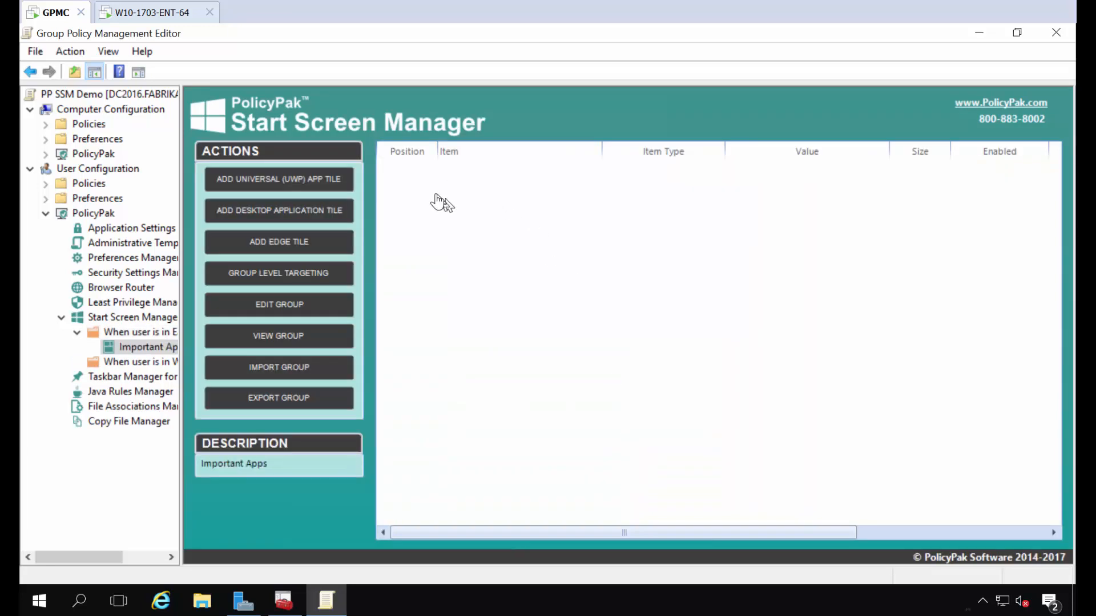
pyautogui.rightClick(436, 195)
pyautogui.moveTo(467, 211)
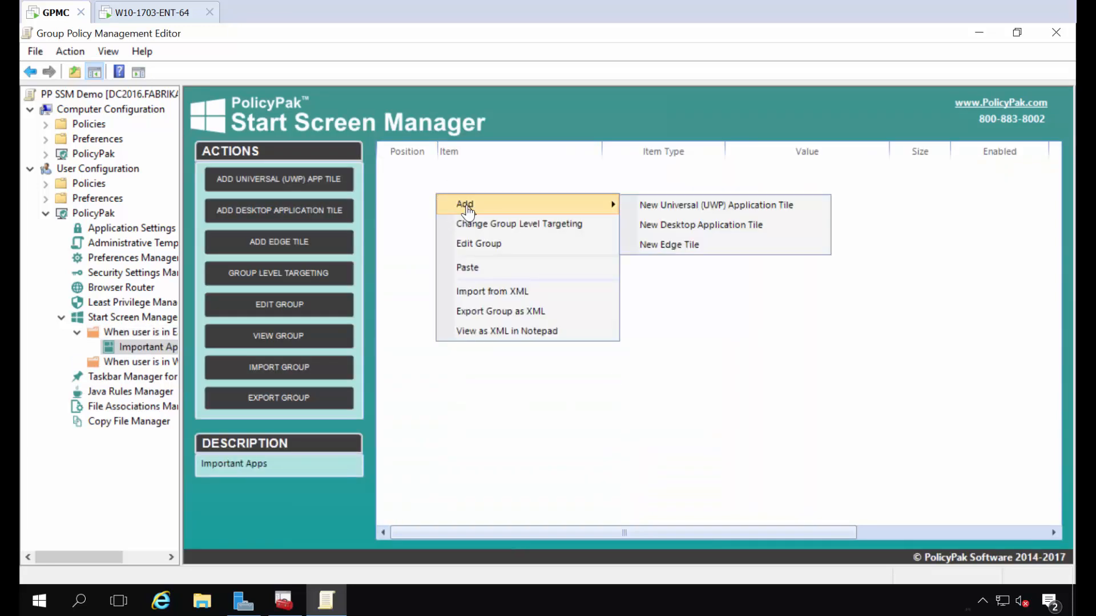
pyautogui.click(700, 226)
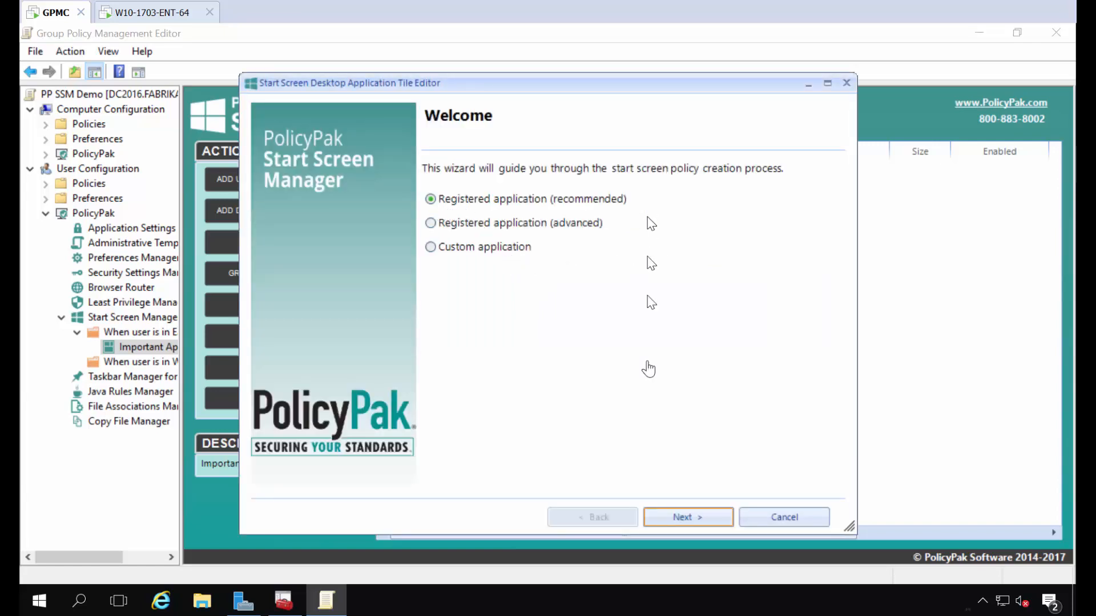
pyautogui.click(679, 517)
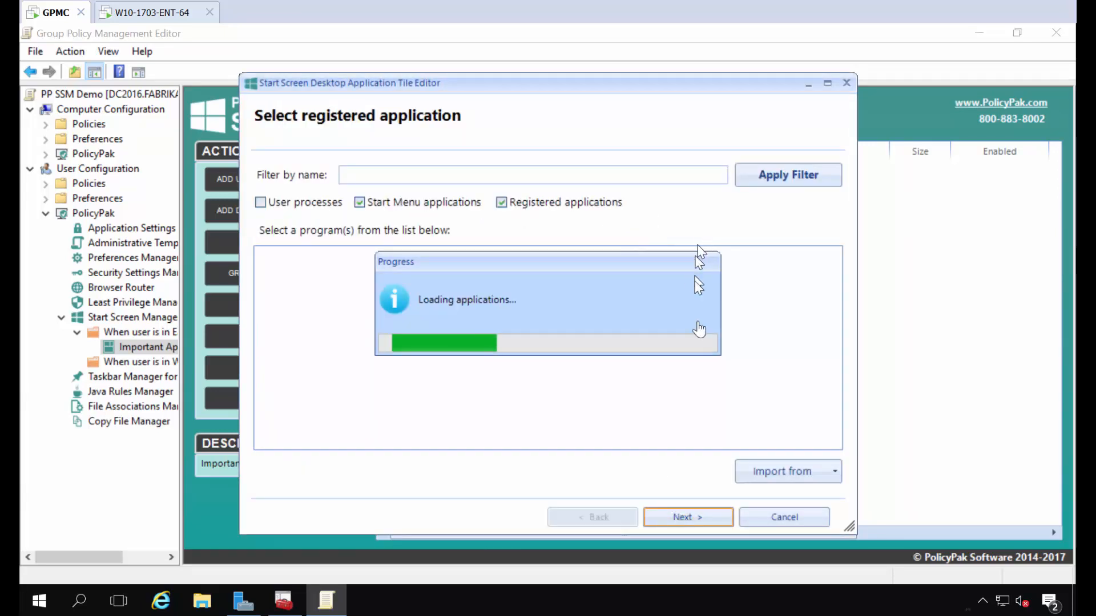
pyautogui.scroll(-9, 622, 359)
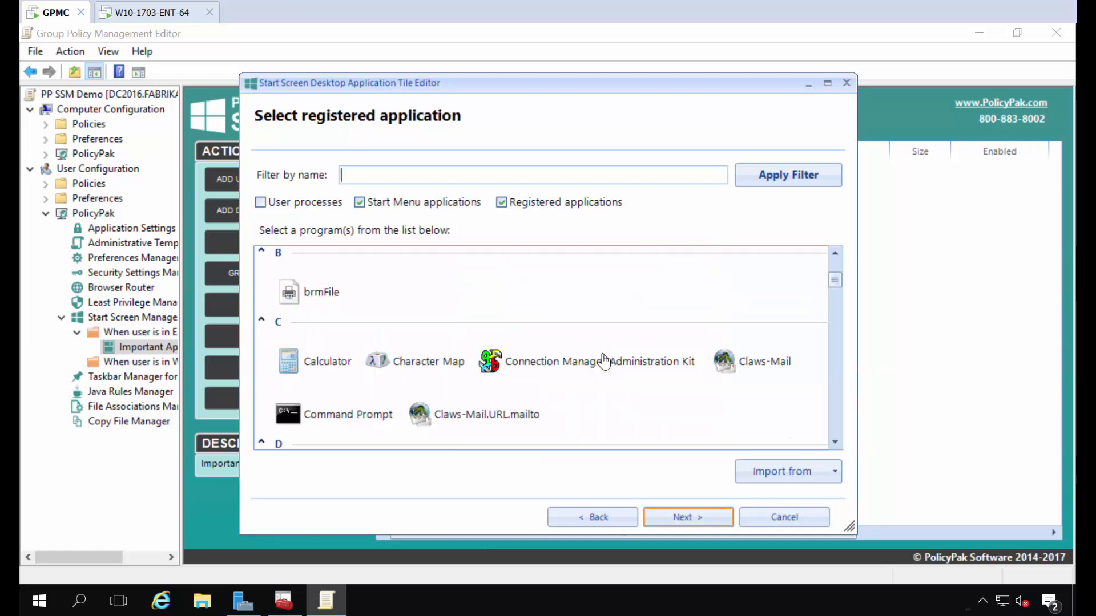
pyautogui.scroll(-1, 605, 360)
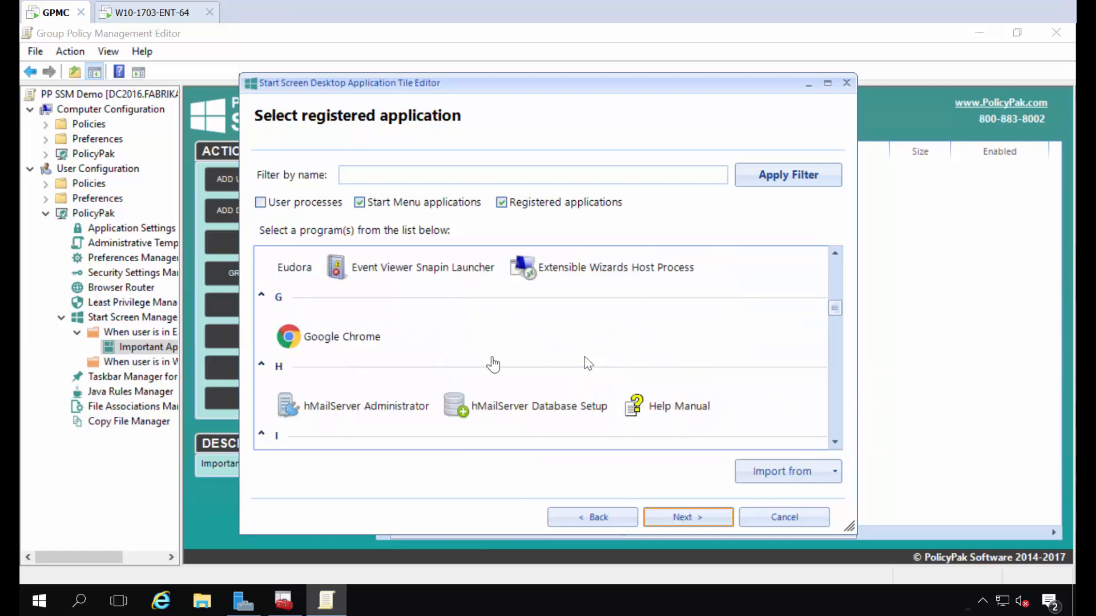
pyautogui.click(330, 337)
pyautogui.click(659, 522)
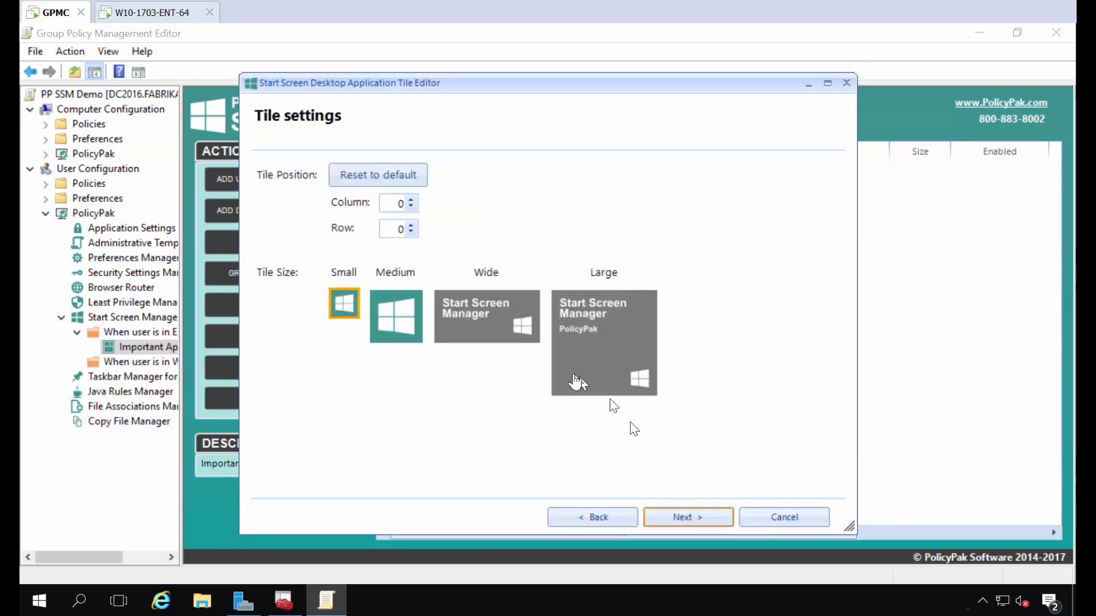
pyautogui.click(394, 321)
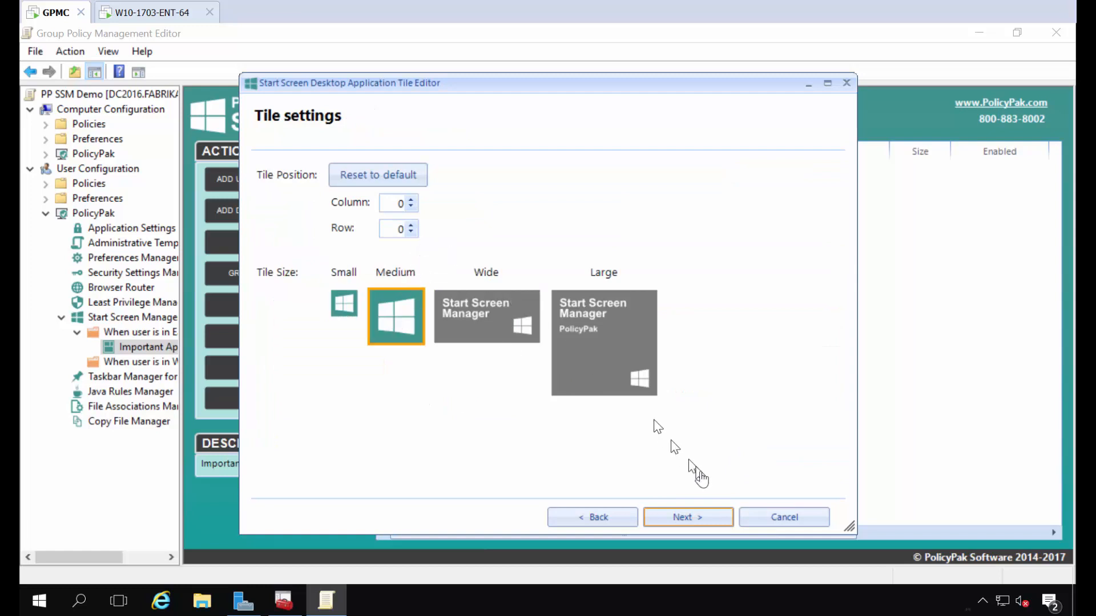
pyautogui.click(696, 521)
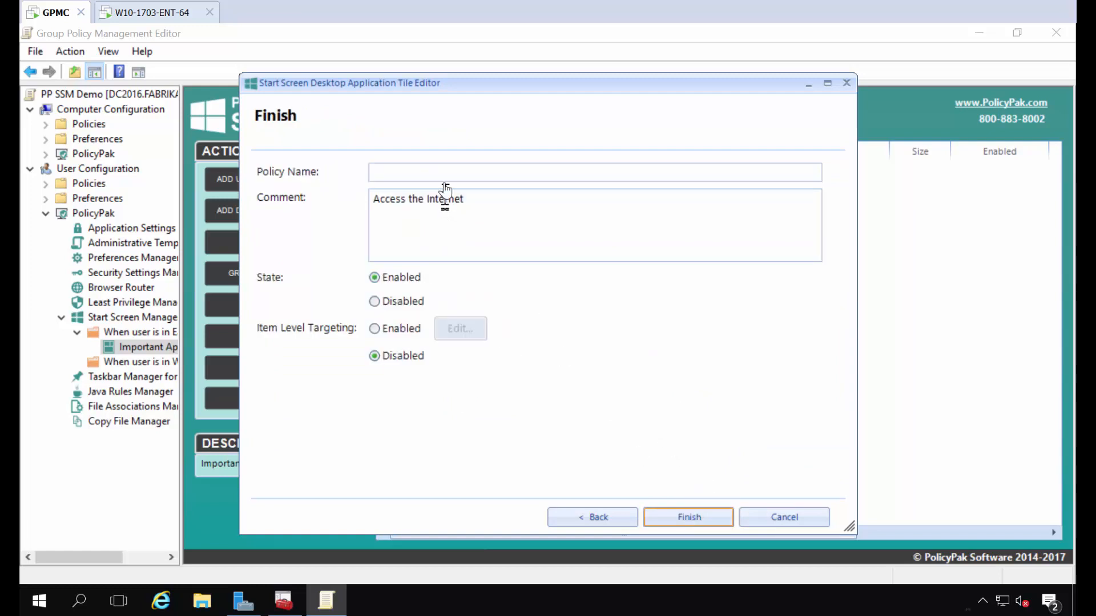
pyautogui.write('Chrome')
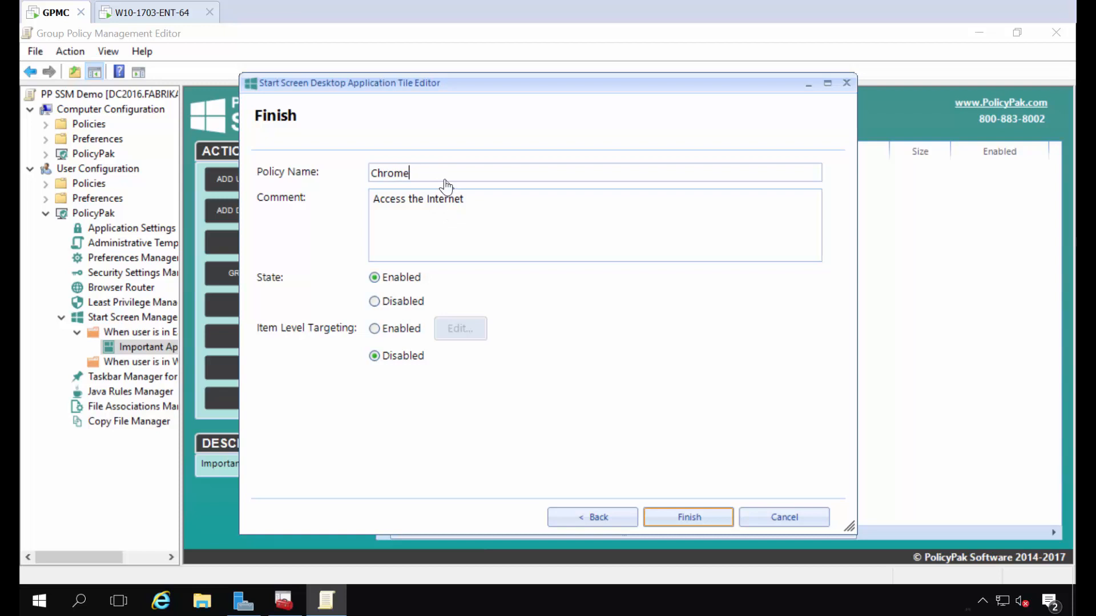
pyautogui.press('Return')
# Step: Add a Medium WinZip 14.0 desktop tile to Important Apps at position 2:0
pyautogui.rightClick(445, 203)
pyautogui.moveTo(480, 216)
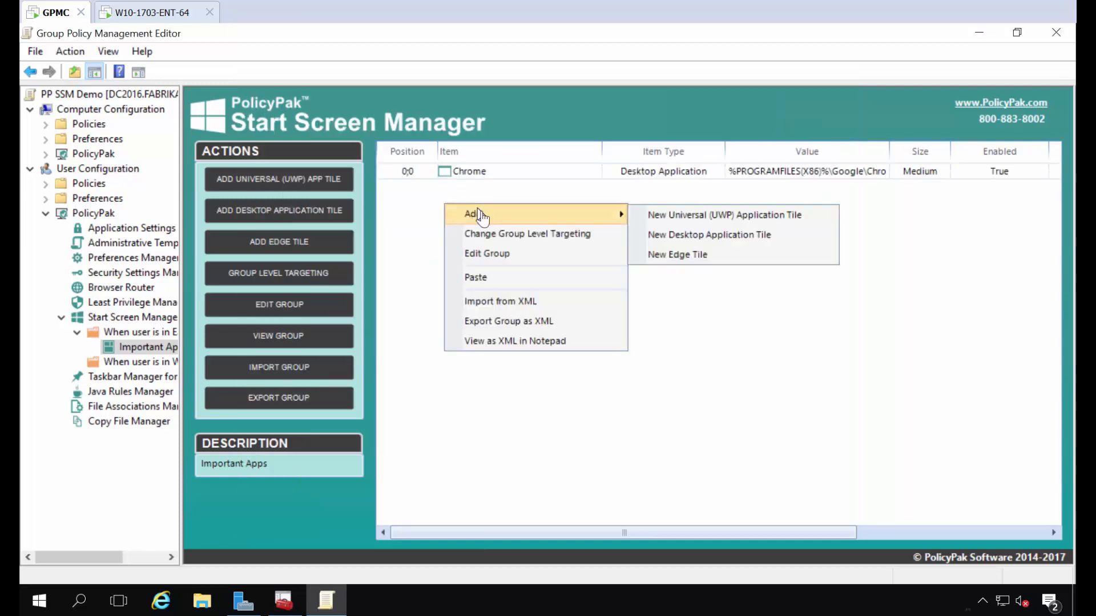
pyautogui.click(667, 235)
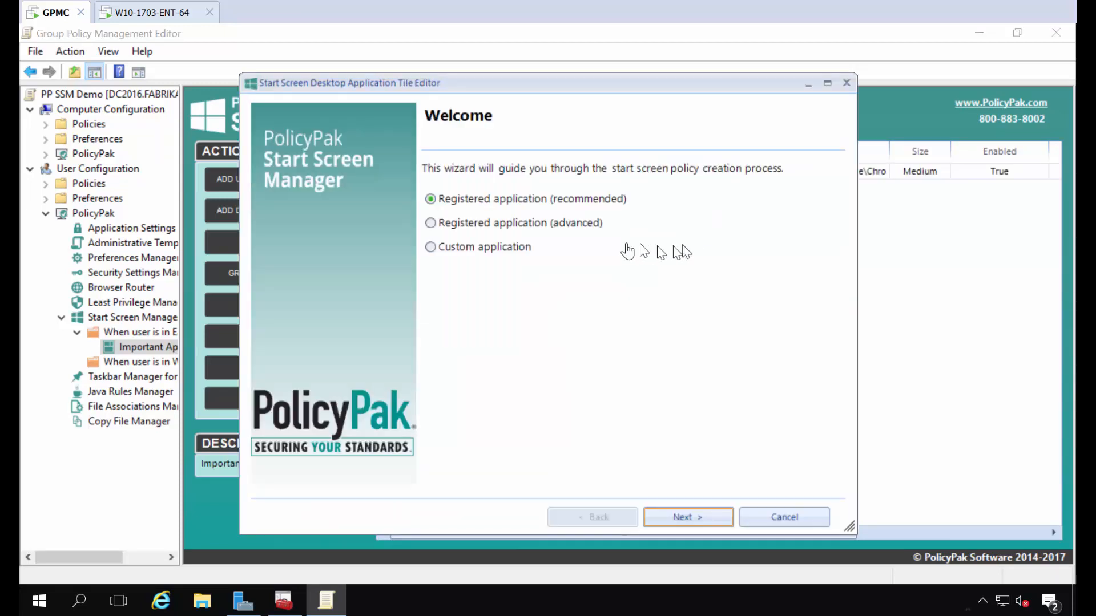
pyautogui.press('Return')
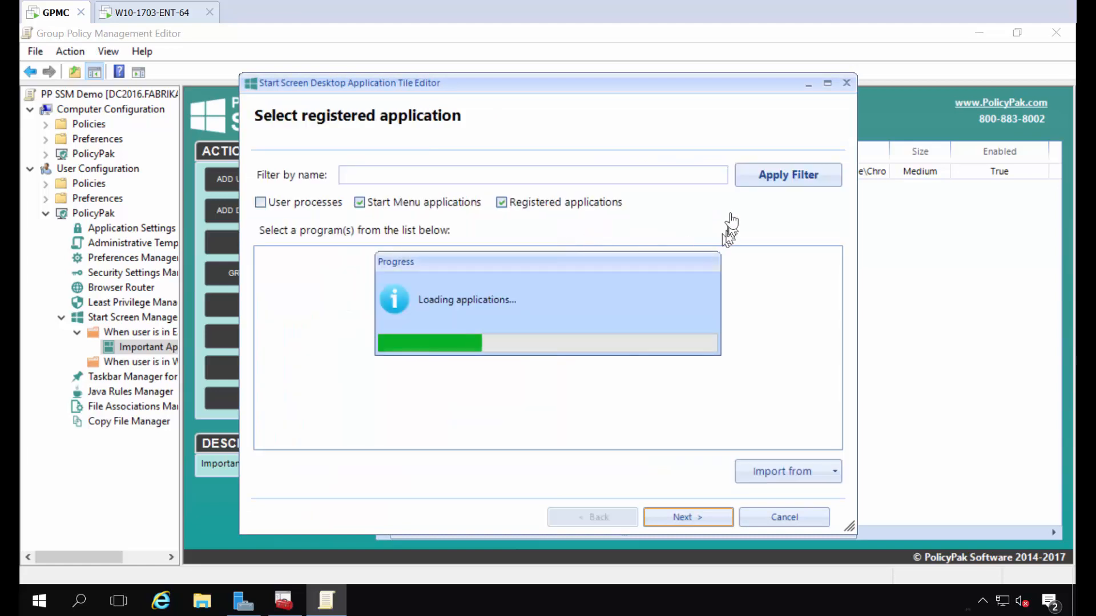
pyautogui.scroll(-20, 664, 360)
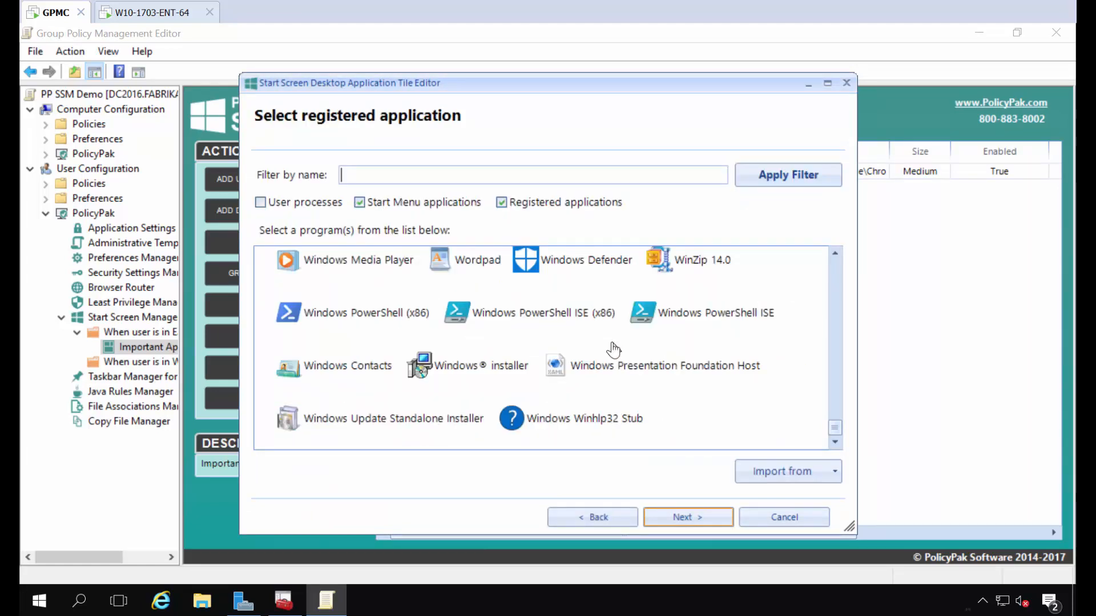
pyautogui.scroll(1, 613, 348)
pyautogui.click(698, 326)
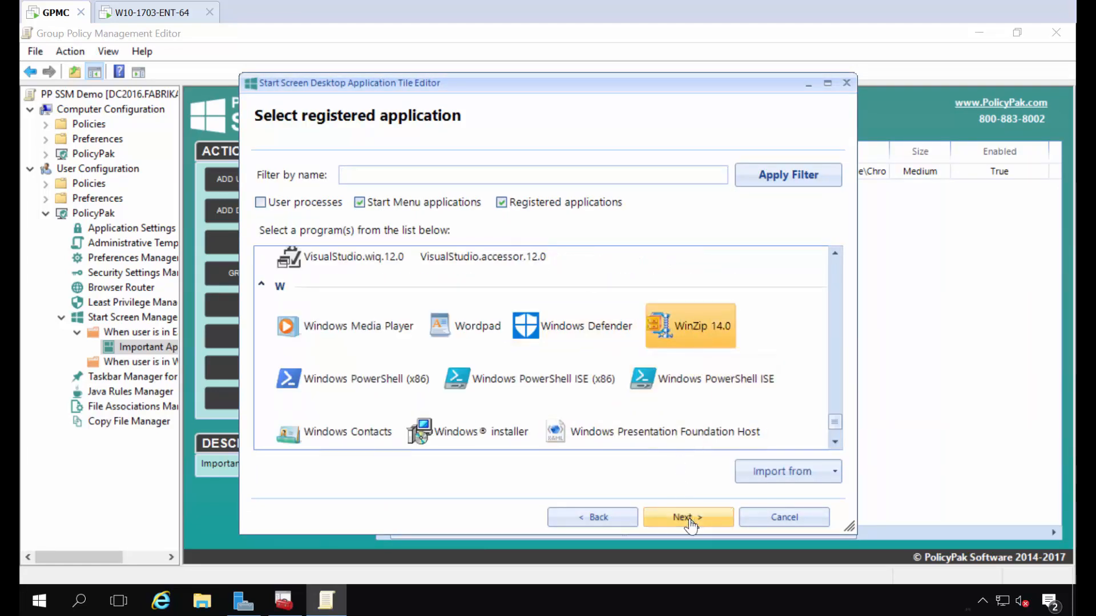
pyautogui.click(687, 516)
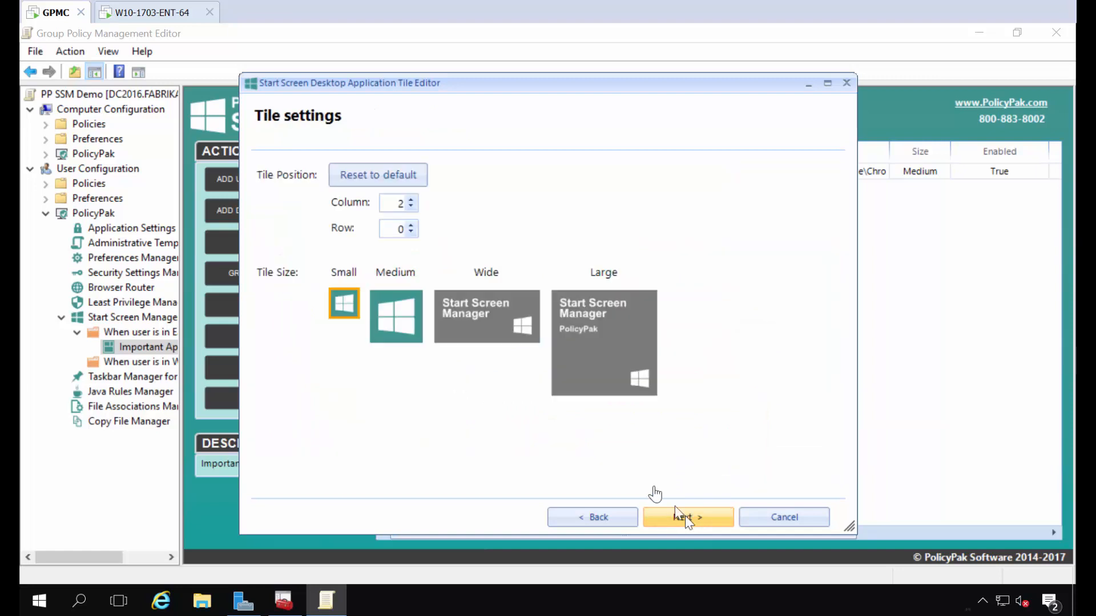
pyautogui.click(397, 317)
pyautogui.click(703, 517)
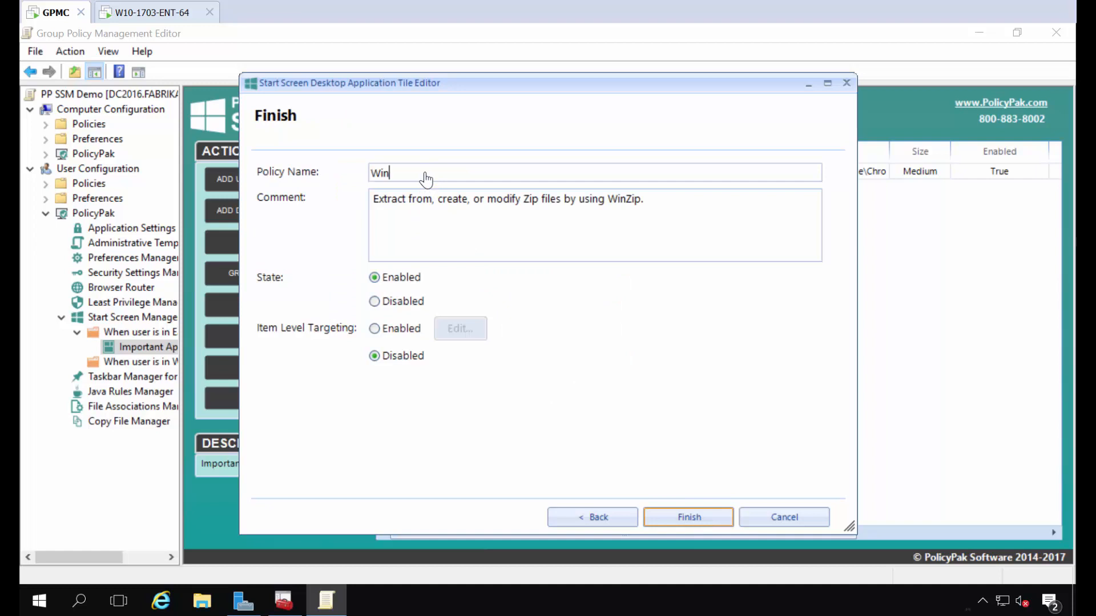
pyautogui.press('Return')
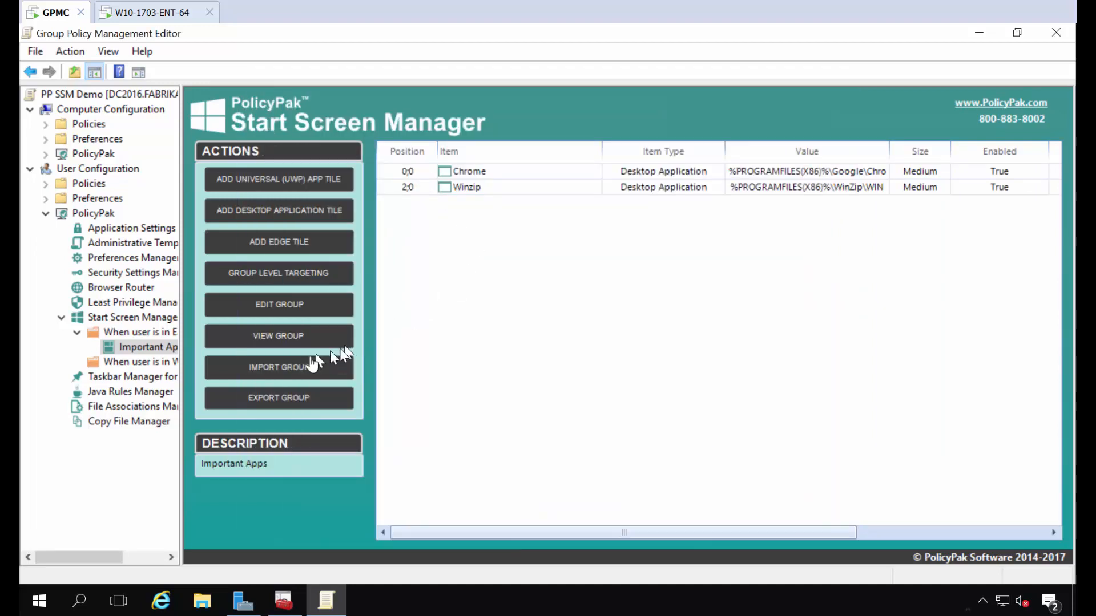
pyautogui.moveTo(183, 359); pyautogui.dragTo(280, 365)
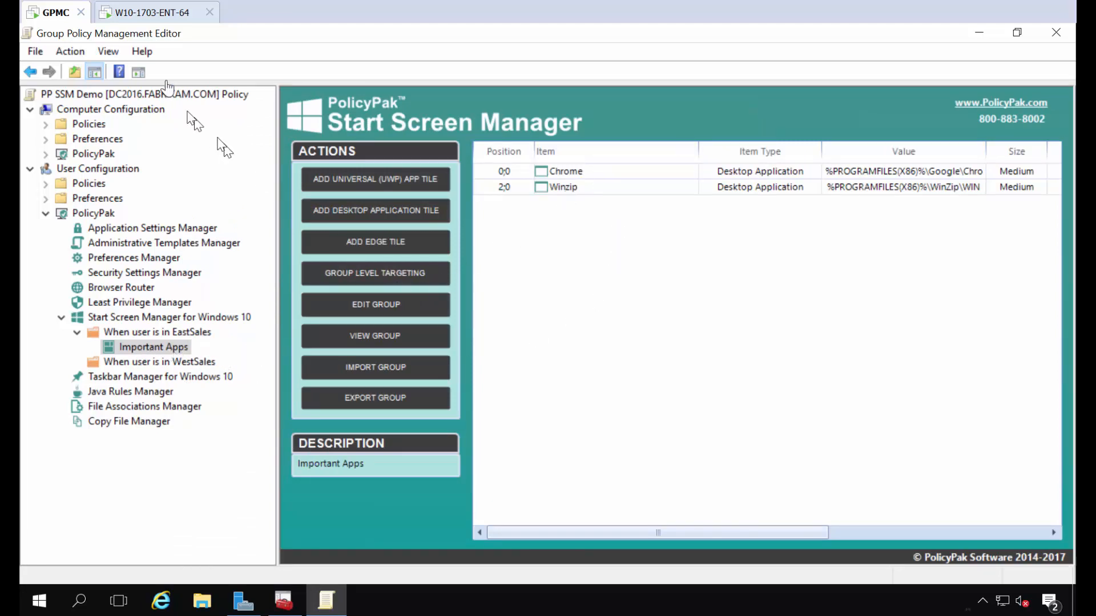
pyautogui.click(167, 16)
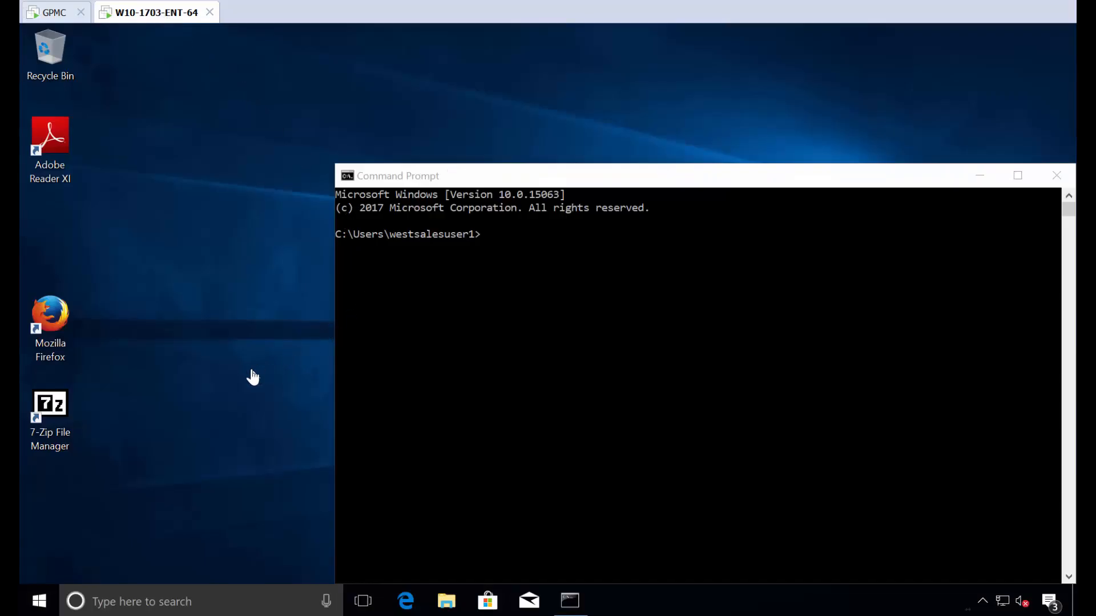
# Step: Switch the VM from West Sales to the East Sales user, entering the account password
pyautogui.hotkey('ctrl', 'alt', 'Delete')
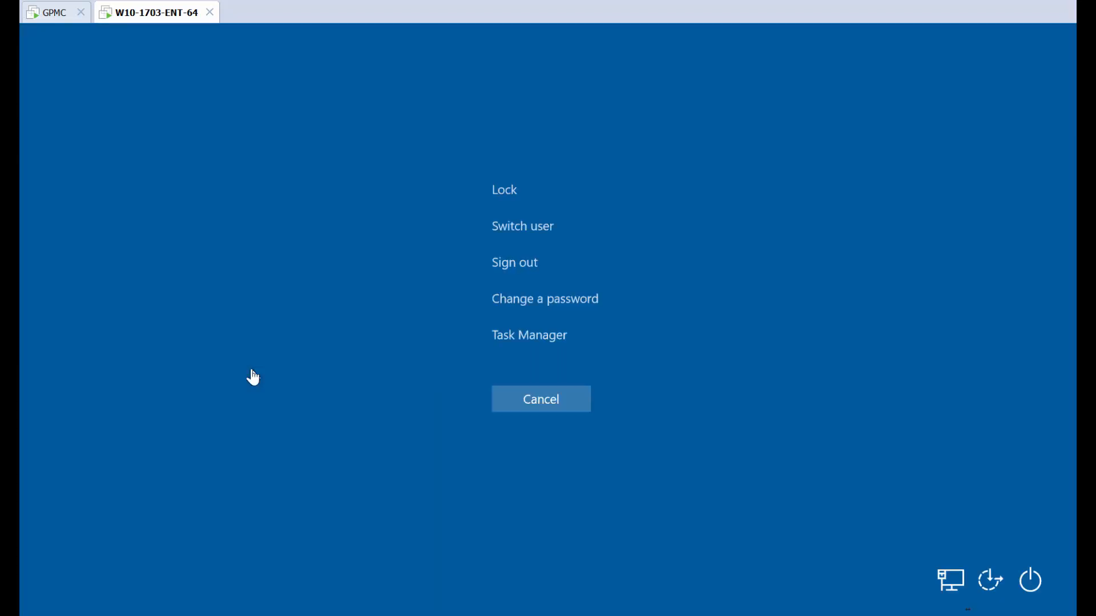
pyautogui.click(497, 232)
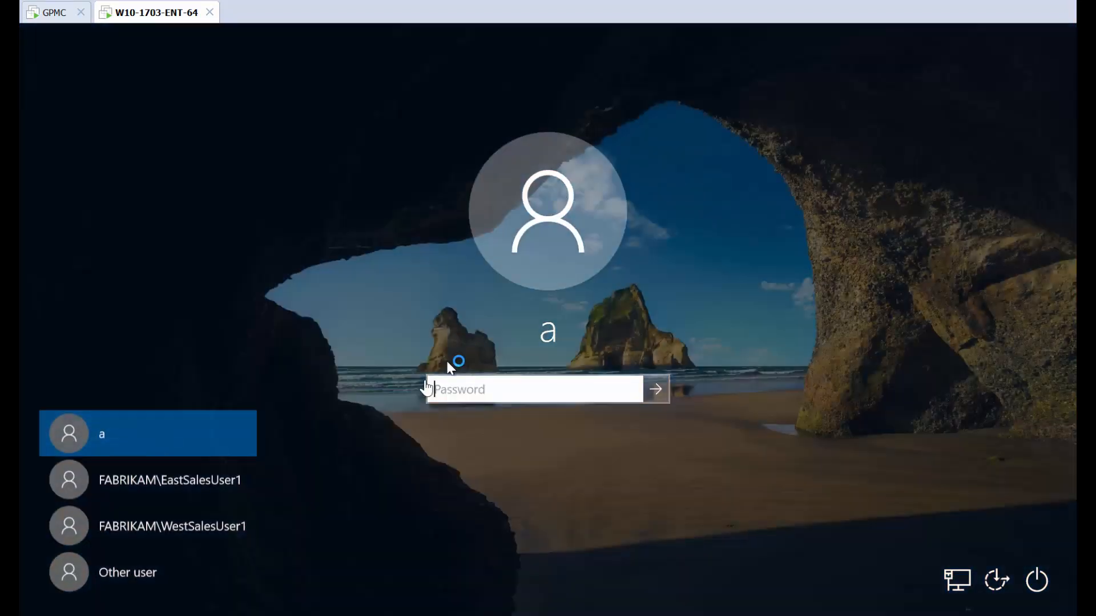
pyautogui.click(168, 481)
pyautogui.write('•')
pyautogui.press('Return')
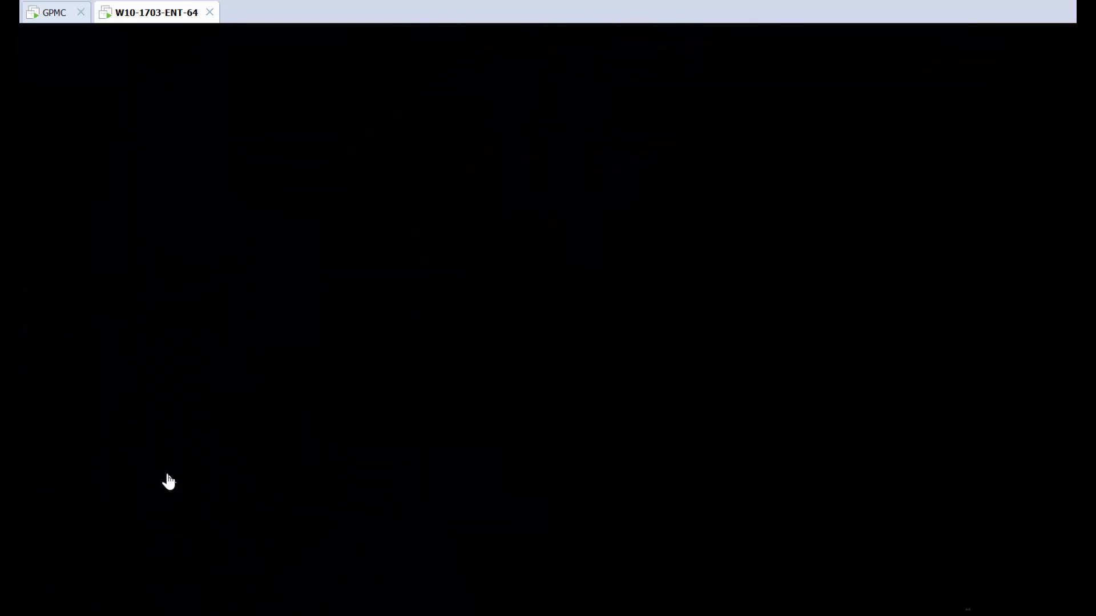
pyautogui.click(371, 424)
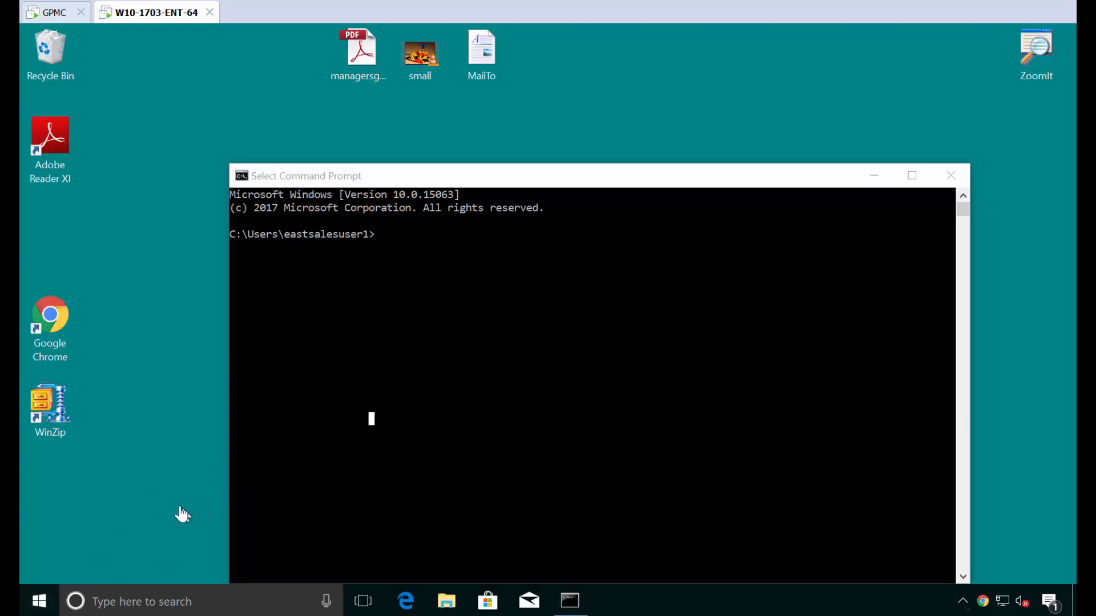
# Step: Refresh Group Policy with gpupdate in the East Sales user's Command Prompt
pyautogui.press('super')
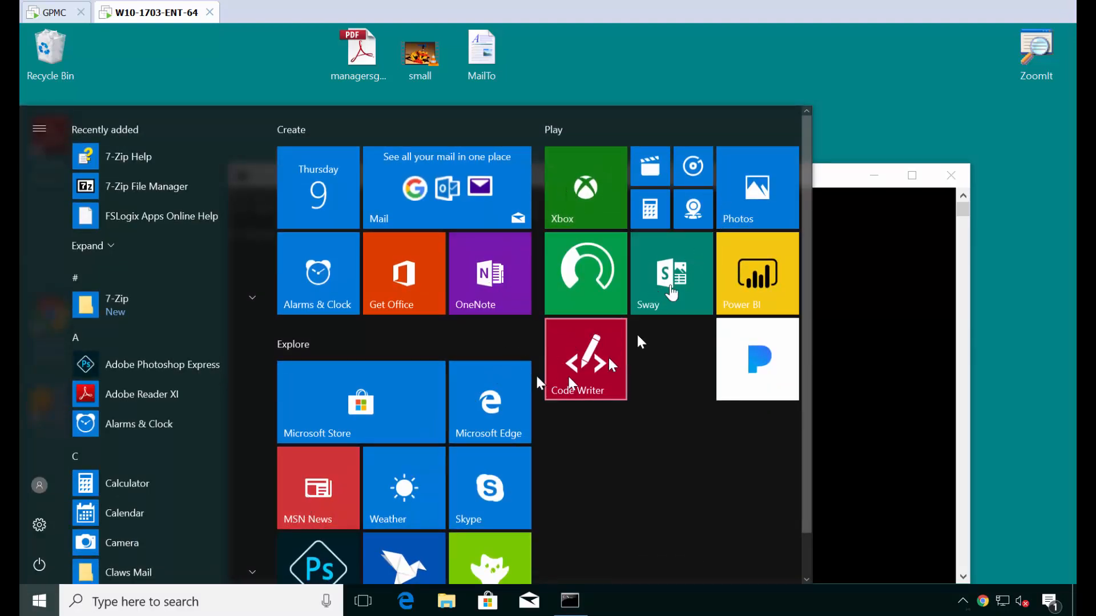
pyautogui.click(891, 430)
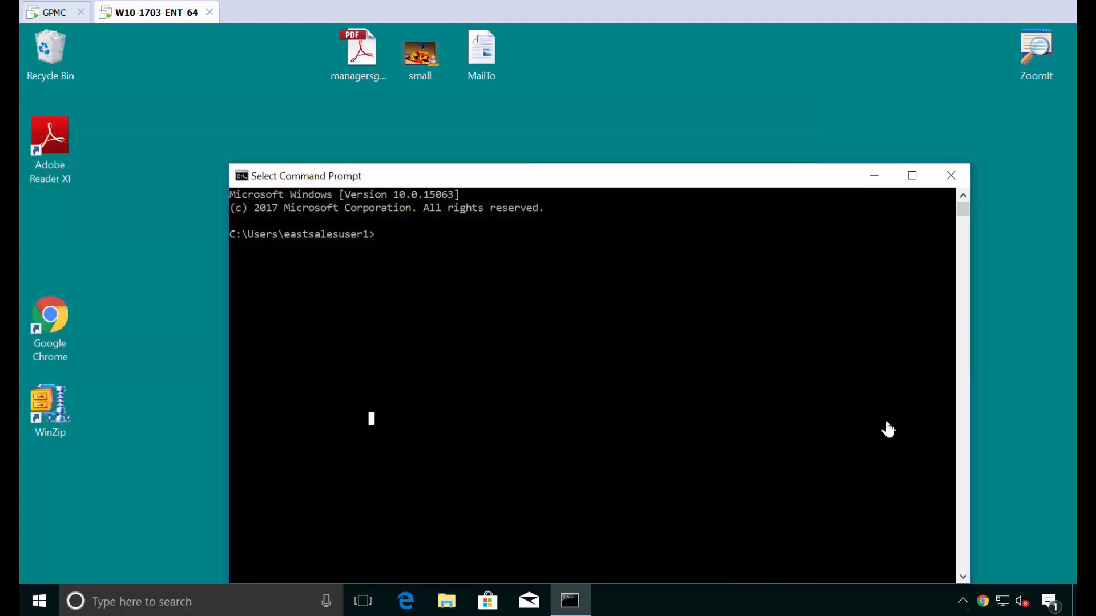
pyautogui.press('Return')
pyautogui.press('Return')
pyautogui.press('Return')
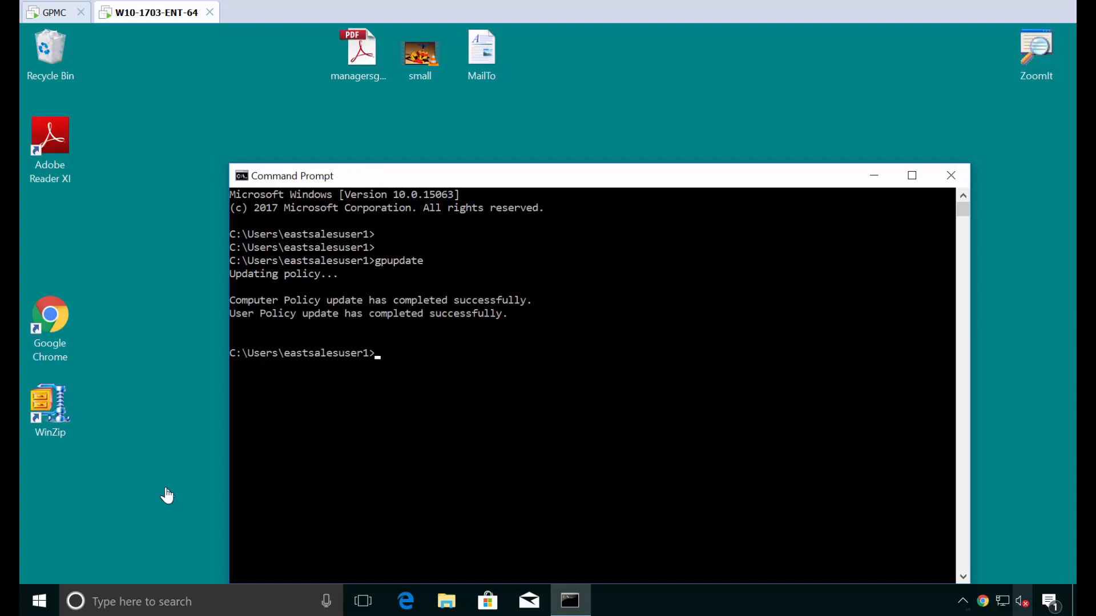
# Step: Confirm the Start menu now shows the Important Apps group with Chrome and WinZip
pyautogui.click(45, 600)
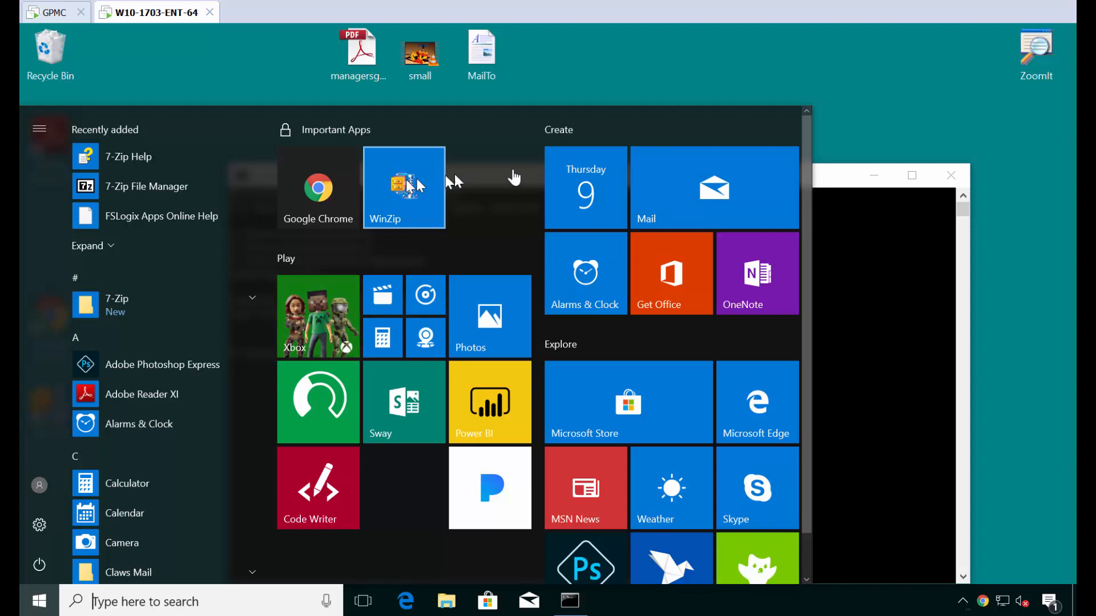
pyautogui.click(669, 86)
pyautogui.hotkey('ctrl', 'alt', 'Delete')
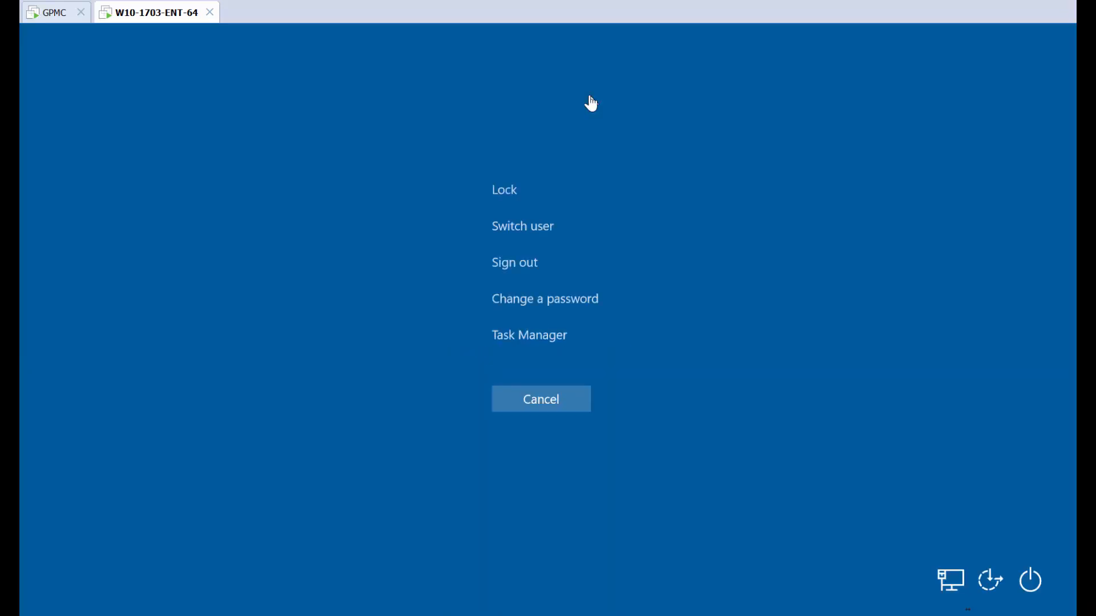
pyautogui.press('Escape')
# Step: Create a new tile group named 'West Apps' in the WestSales collection
pyautogui.click(51, 12)
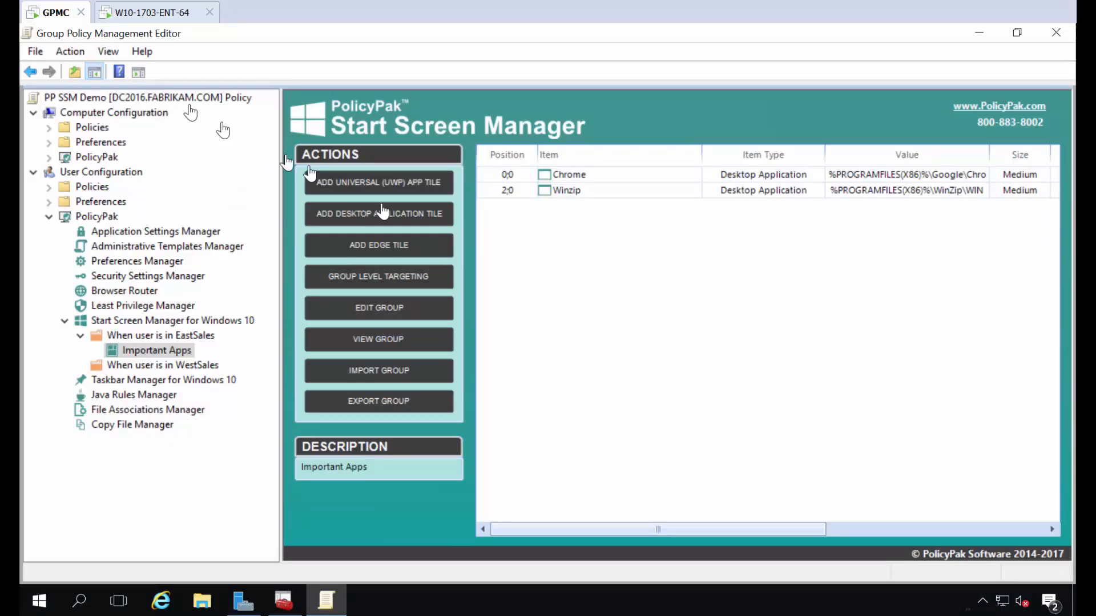
pyautogui.click(170, 365)
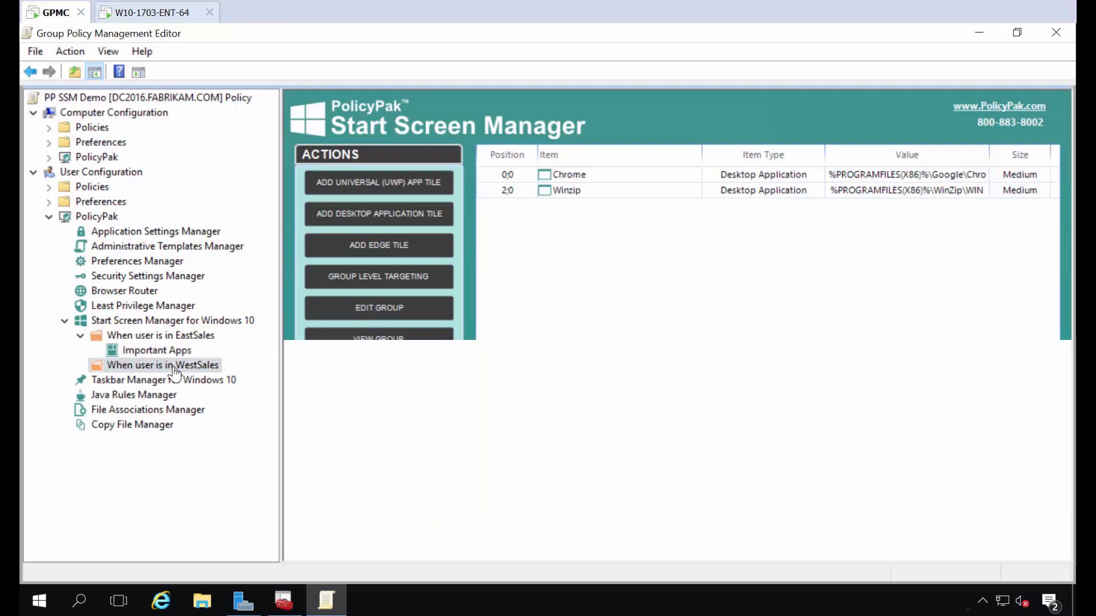
pyautogui.rightClick(526, 202)
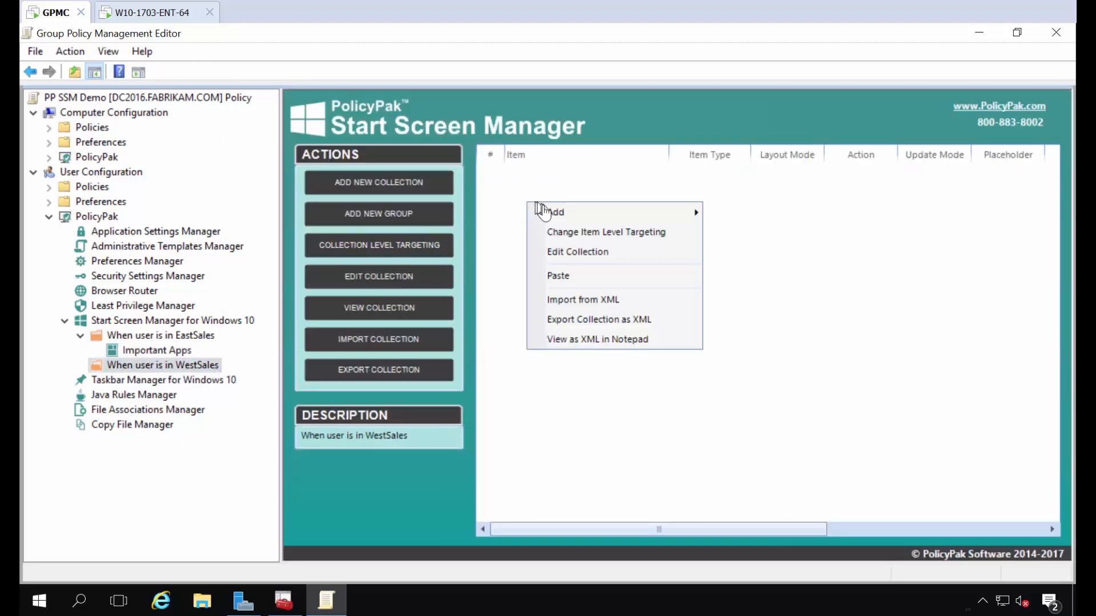
pyautogui.moveTo(553, 217)
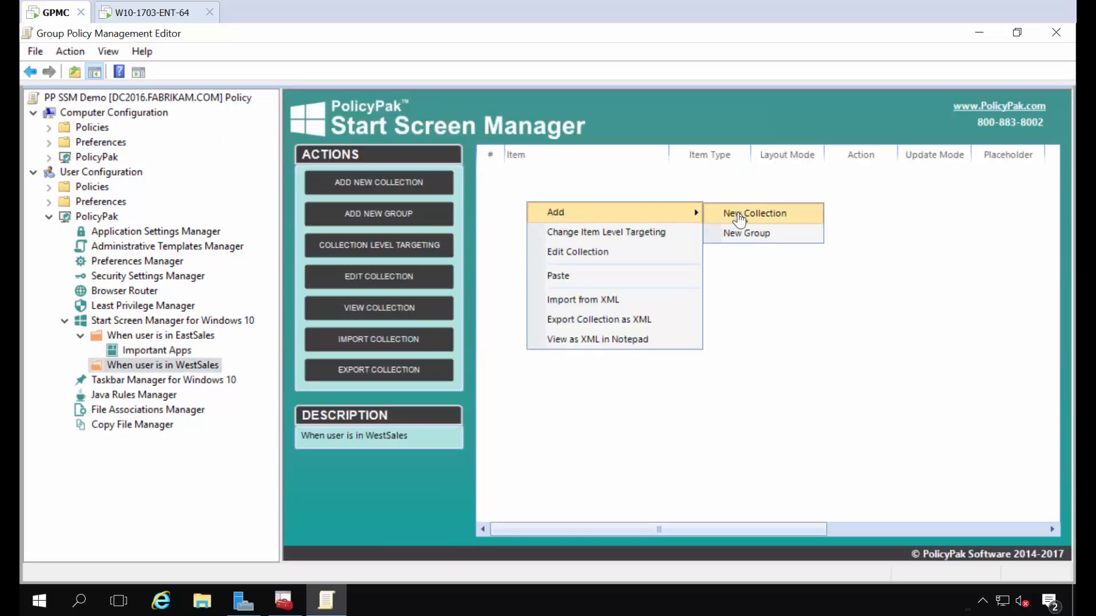
pyautogui.click(743, 232)
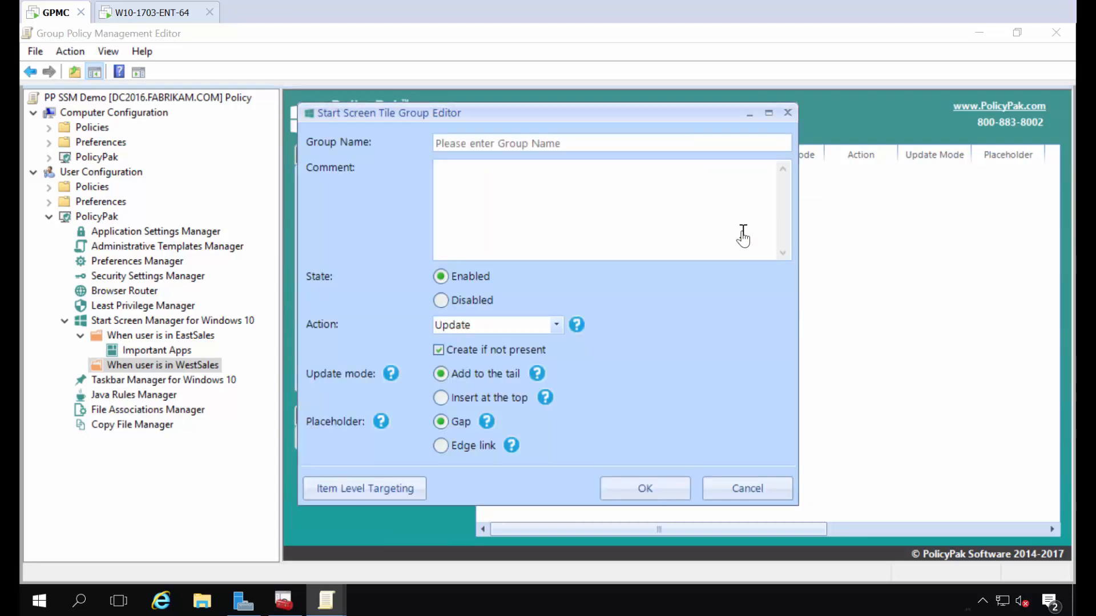
pyautogui.click(636, 143)
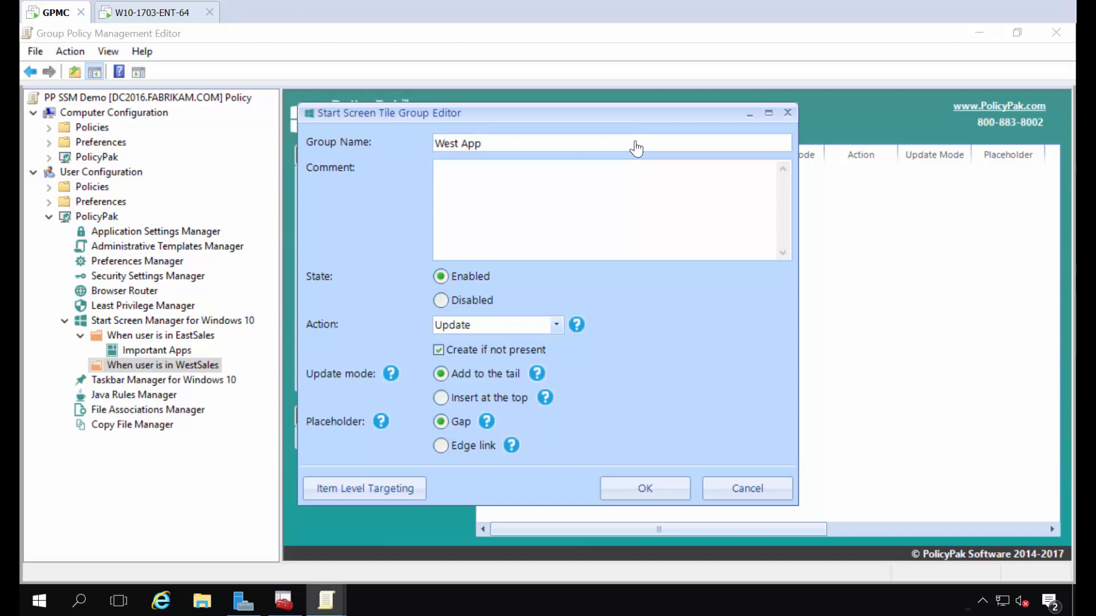
pyautogui.write('West Appsd')
pyautogui.press('BackSpace')
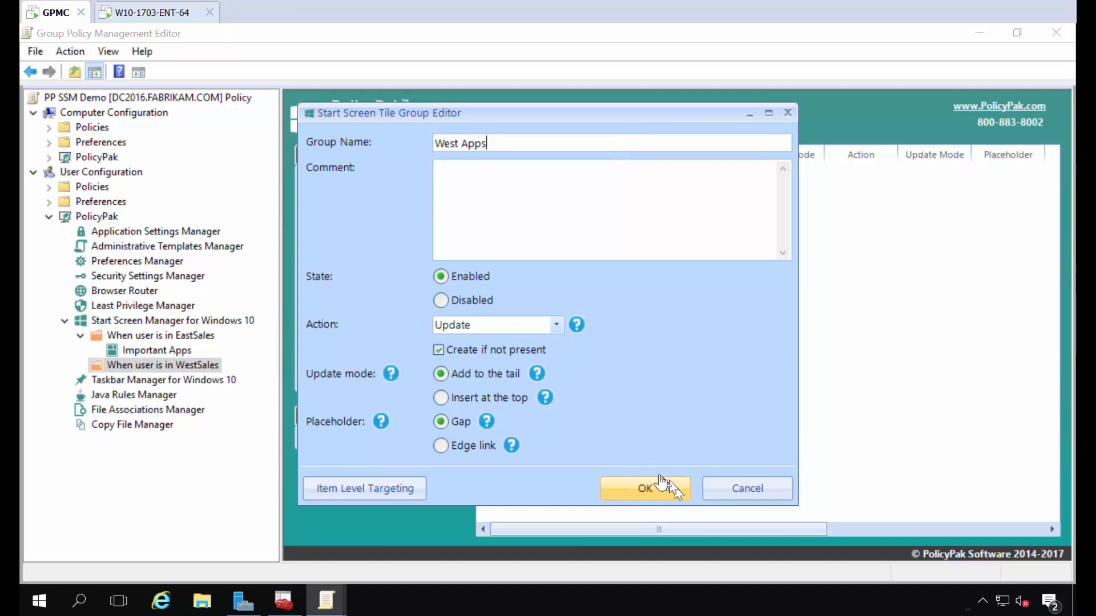
pyautogui.click(651, 479)
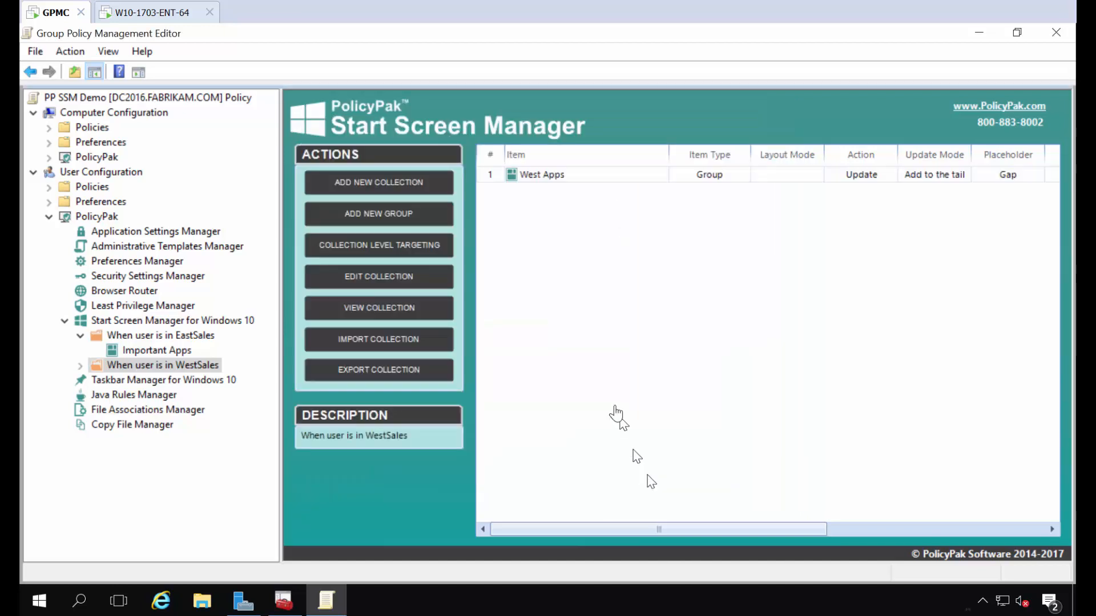
# Step: Open the West Apps group and begin a new desktop application tile
pyautogui.doubleClick(538, 178)
pyautogui.rightClick(539, 185)
pyautogui.moveTo(594, 193)
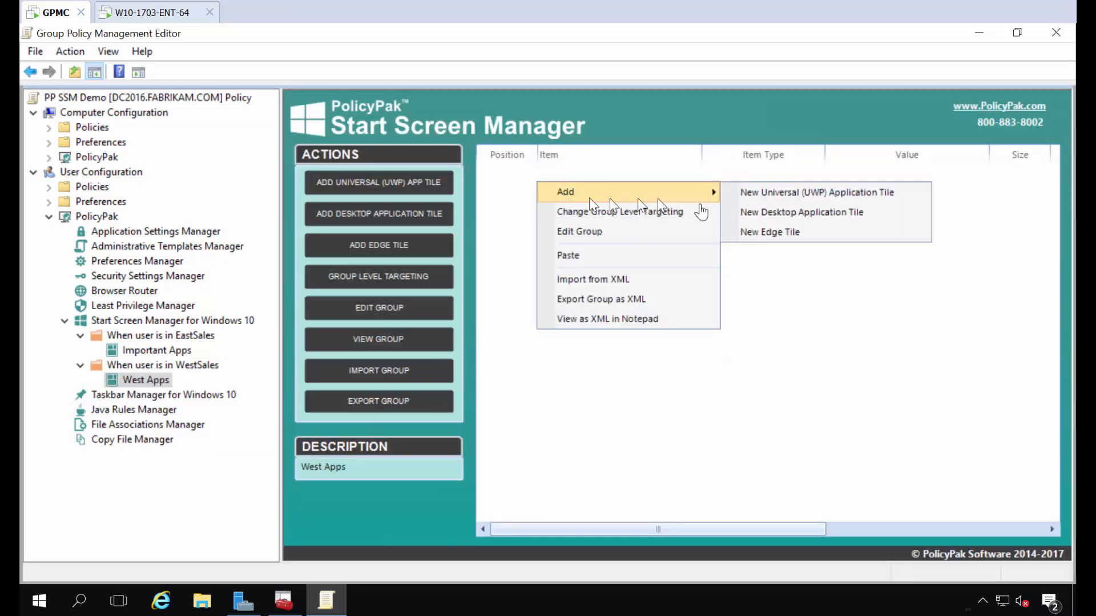
pyautogui.click(799, 221)
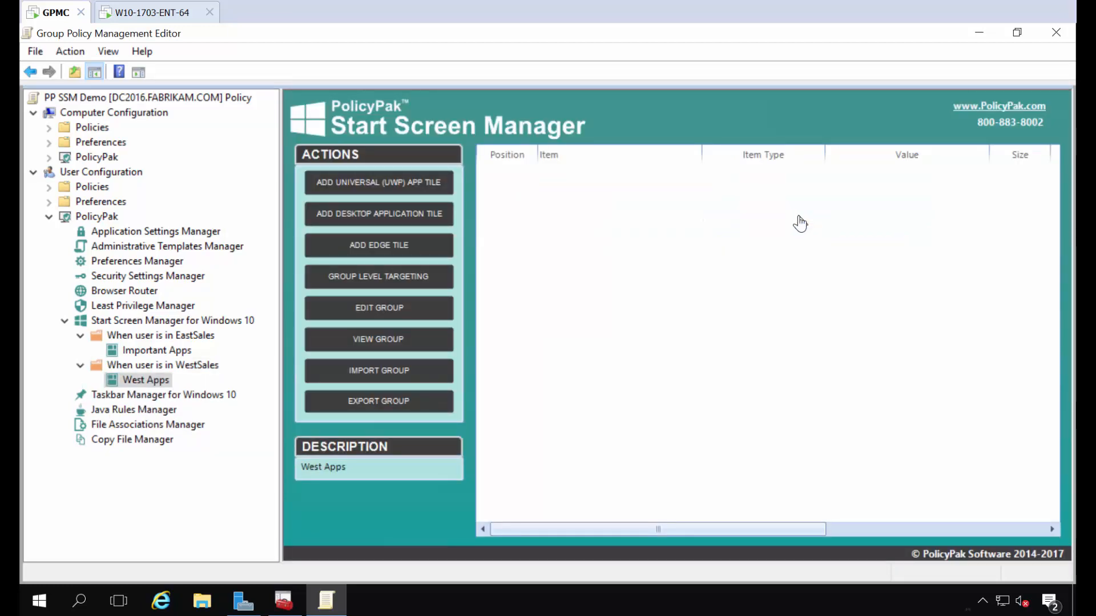
# Step: Add 7-Zip File Manager as a small desktop tile at 0:0 in West Apps
pyautogui.press('Return')
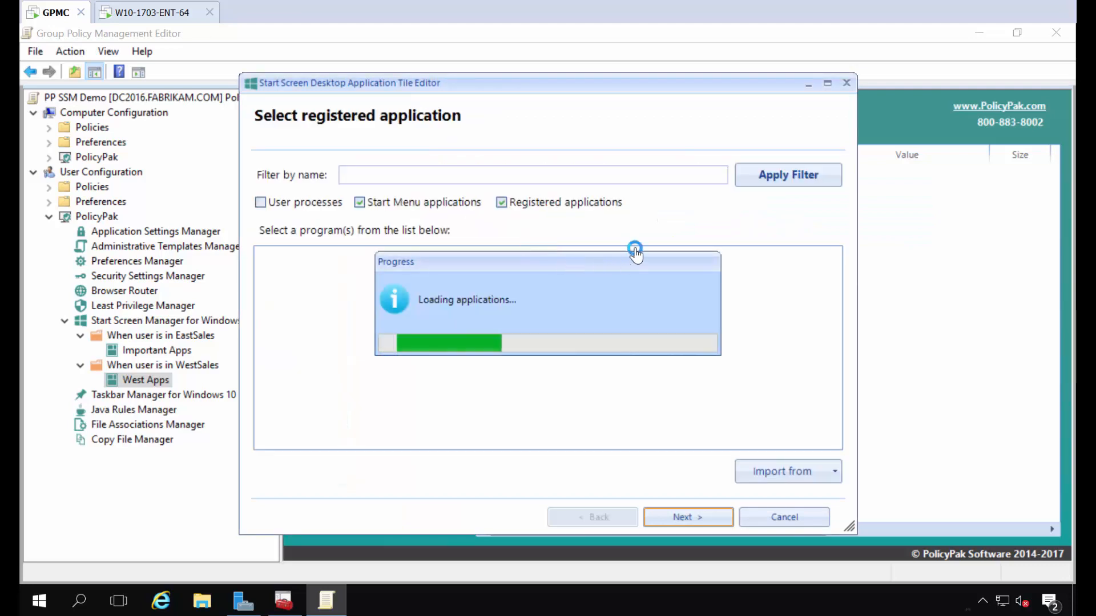
pyautogui.click(360, 302)
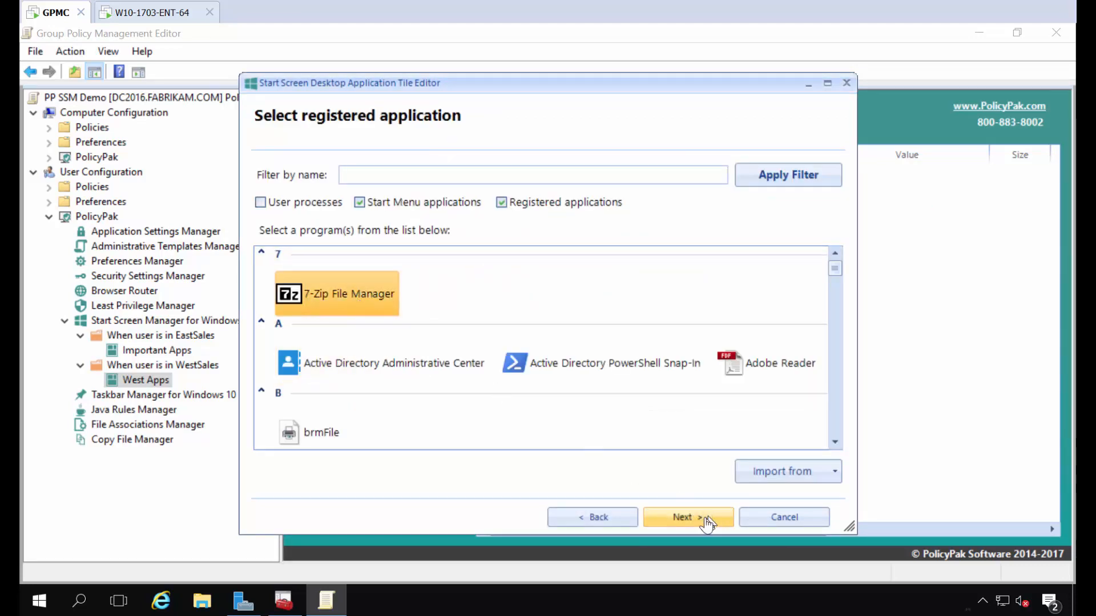
pyautogui.click(689, 515)
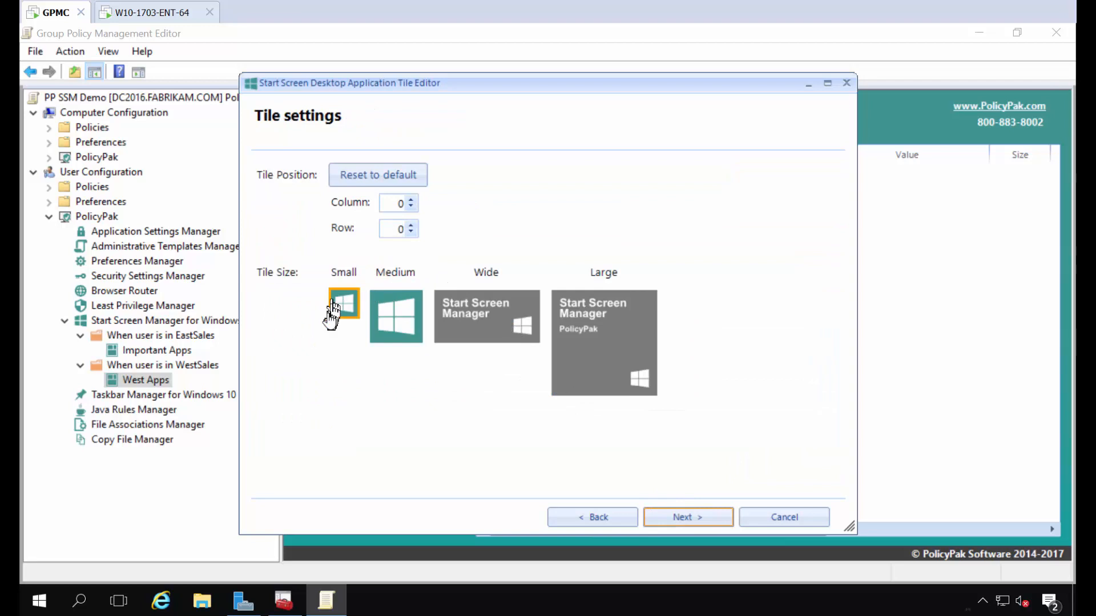
pyautogui.click(680, 526)
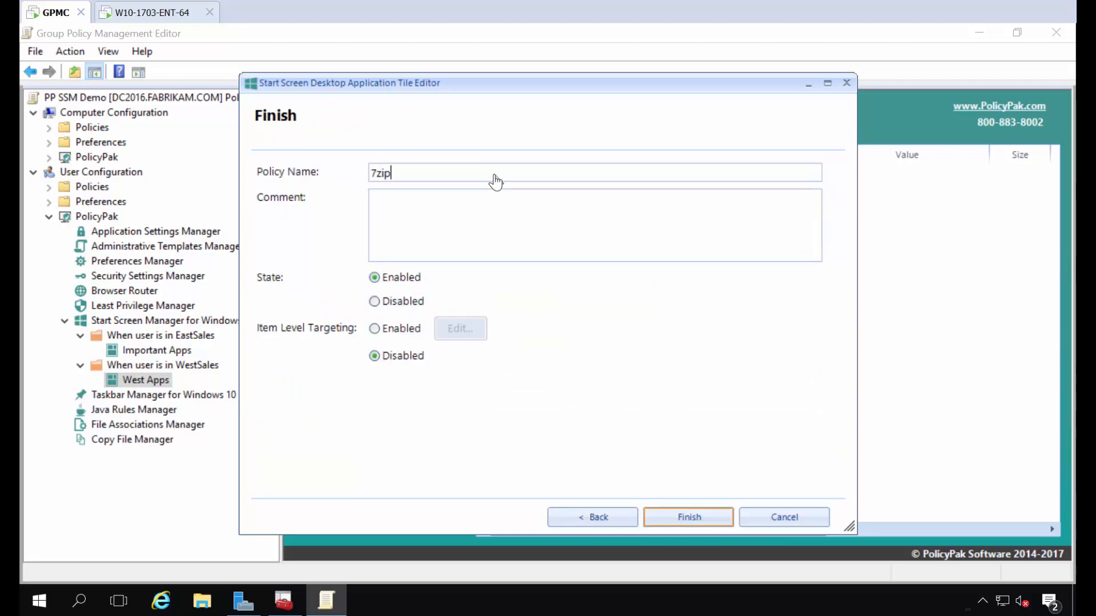
pyautogui.press('Return')
# Step: Add a small Mozilla Firefox tile named 'Firefox' at 1:0, then switch to the client VM
pyautogui.rightClick(525, 220)
pyautogui.moveTo(699, 234)
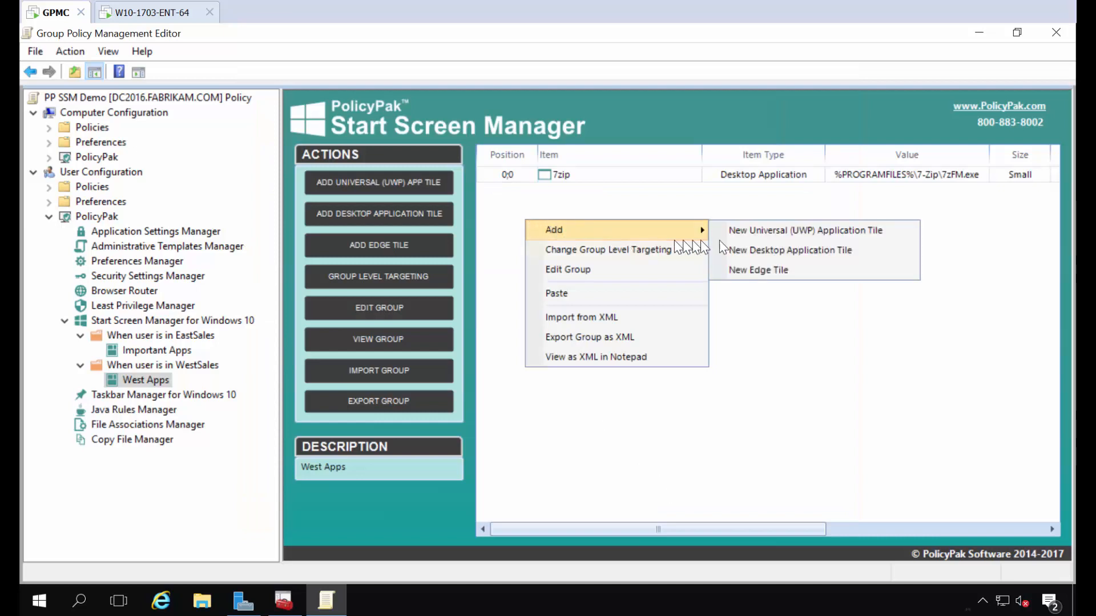
pyautogui.click(762, 250)
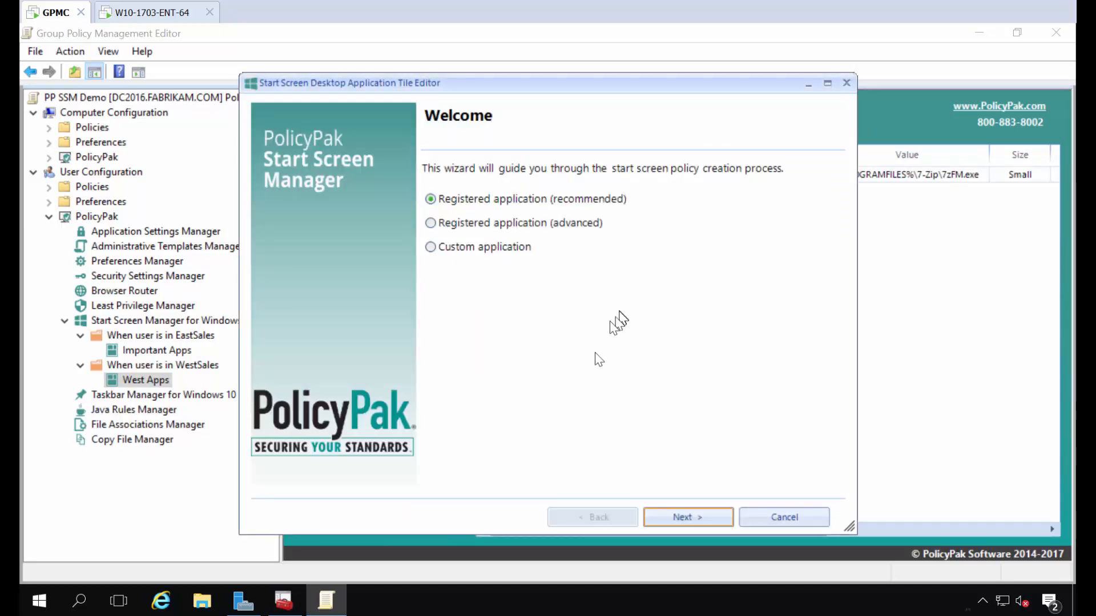
pyautogui.press('Return')
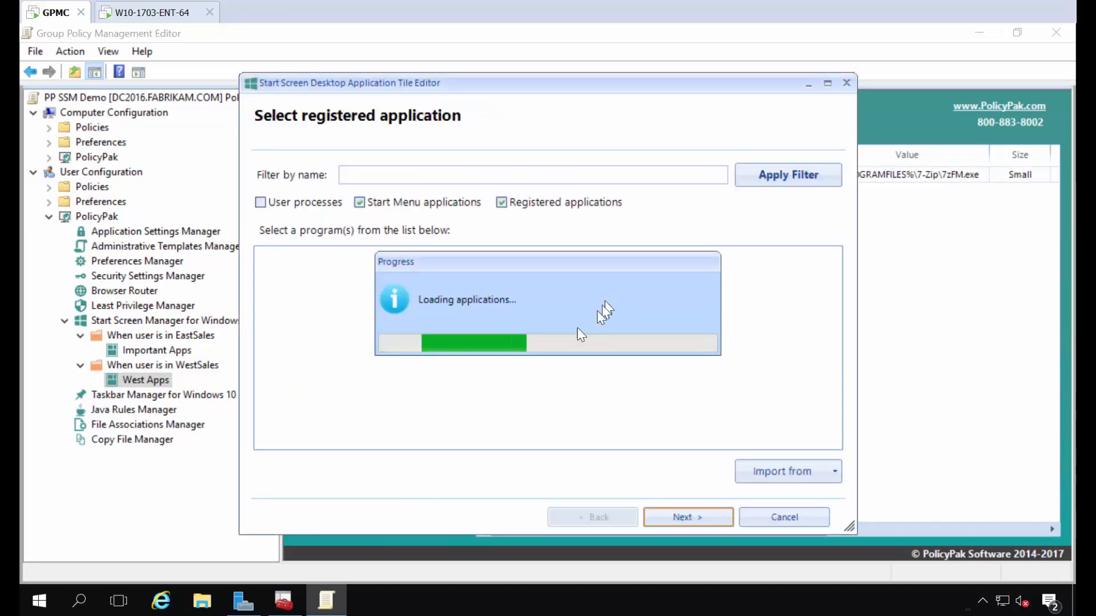
pyautogui.scroll(-10, 545, 364)
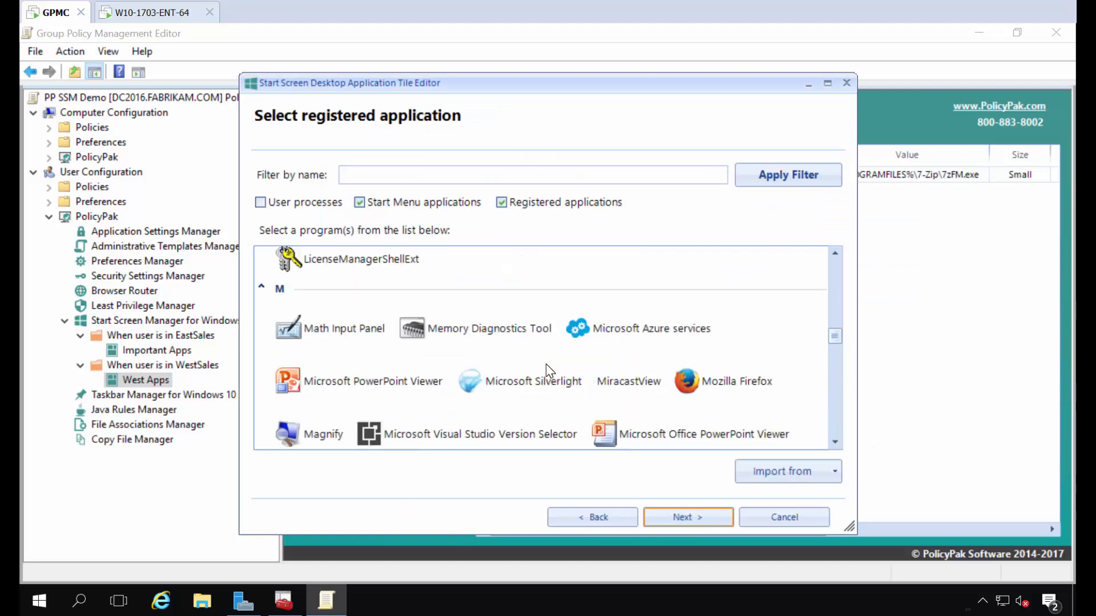
pyautogui.click(710, 381)
pyautogui.click(693, 518)
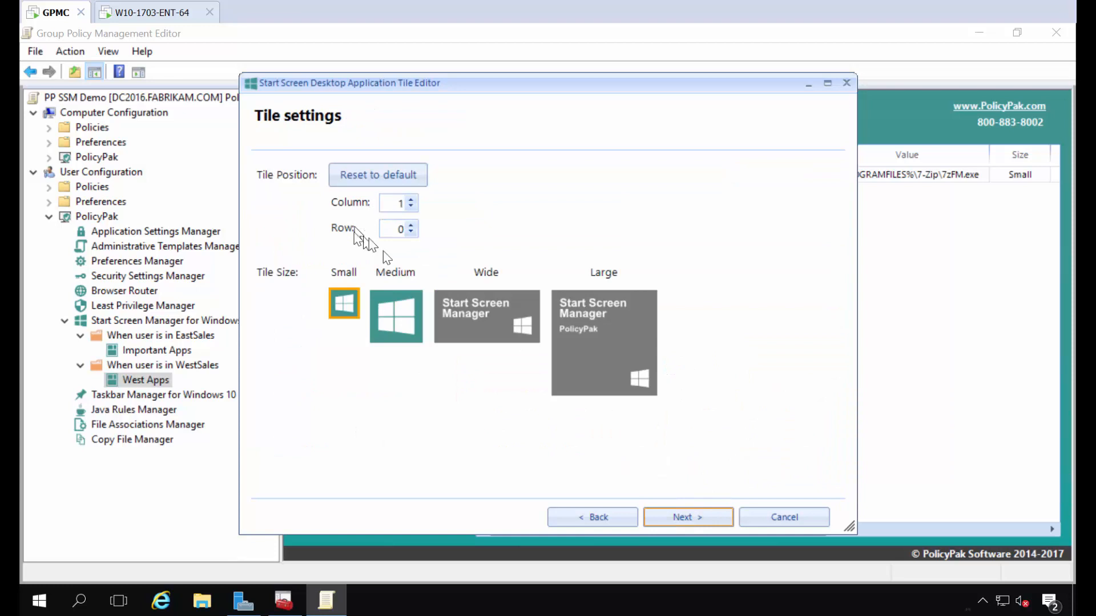
pyautogui.click(674, 516)
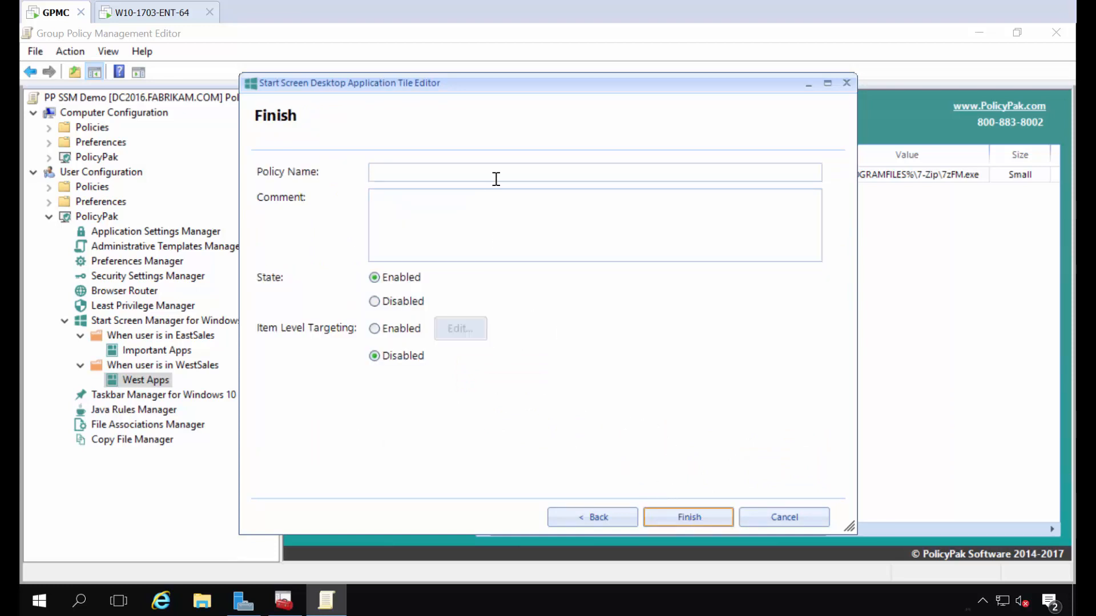
pyautogui.write('Firefox')
pyautogui.press('Return')
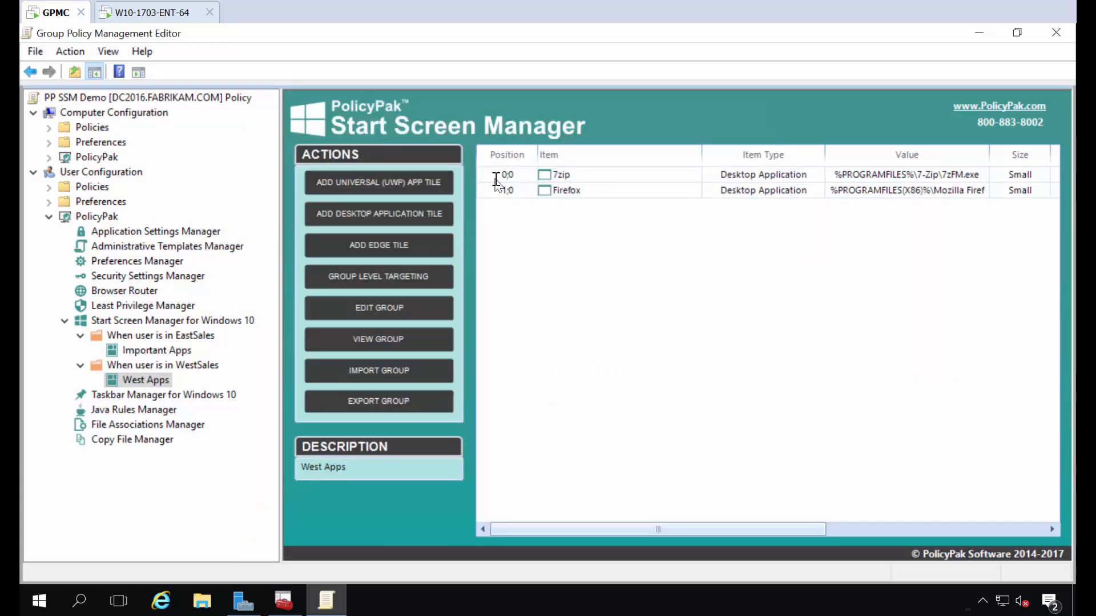
pyautogui.click(150, 13)
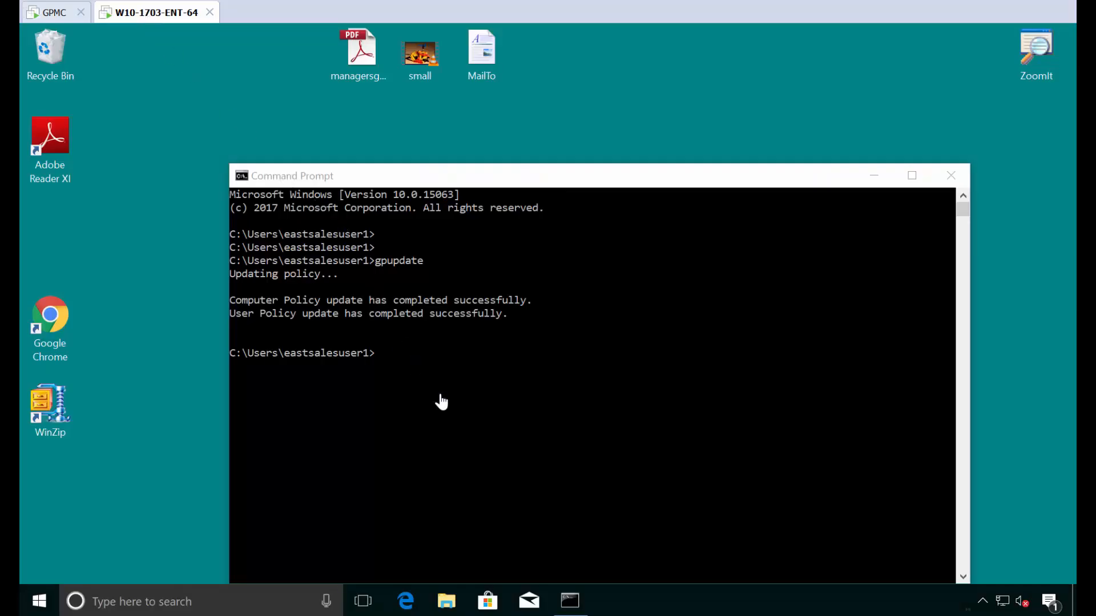
# Step: Switch user to West Sales, sign in with the account password, and check Start
pyautogui.hotkey('ctrl', 'alt', 'End')
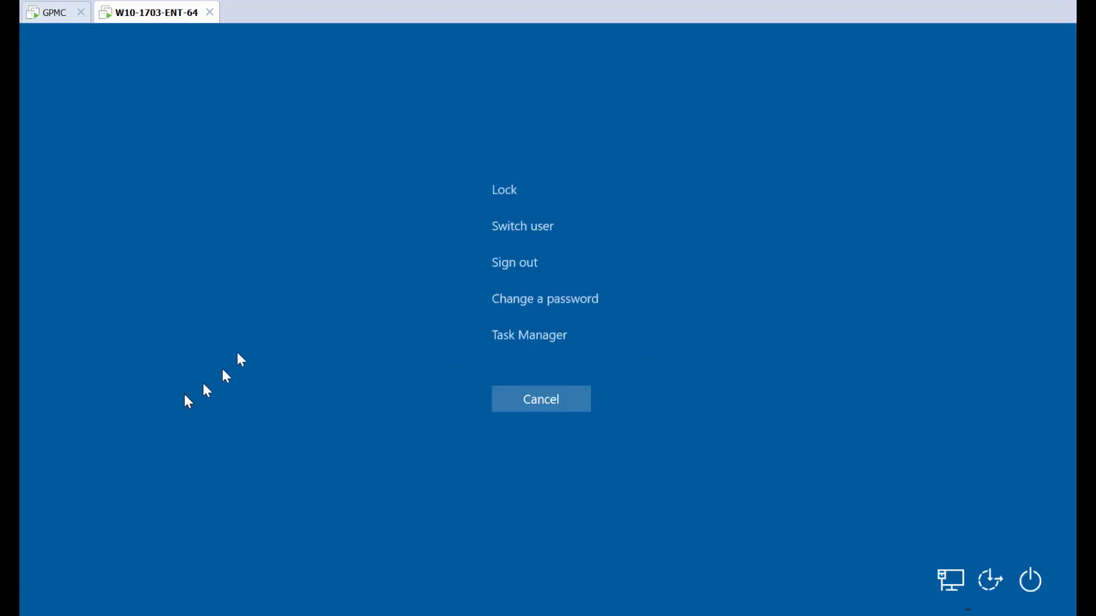
pyautogui.click(510, 228)
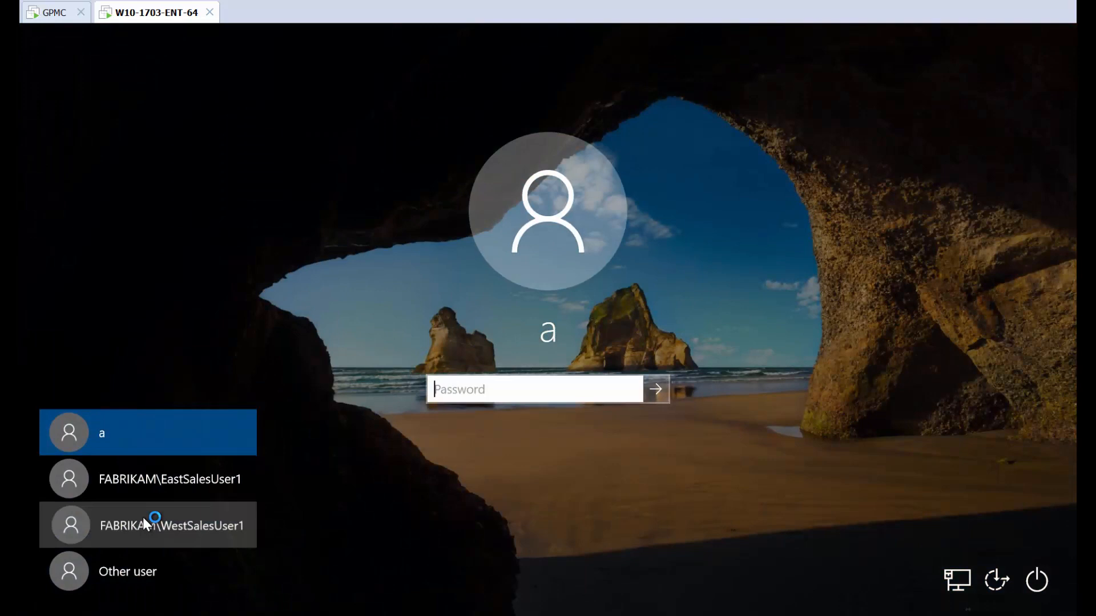
pyautogui.click(143, 517)
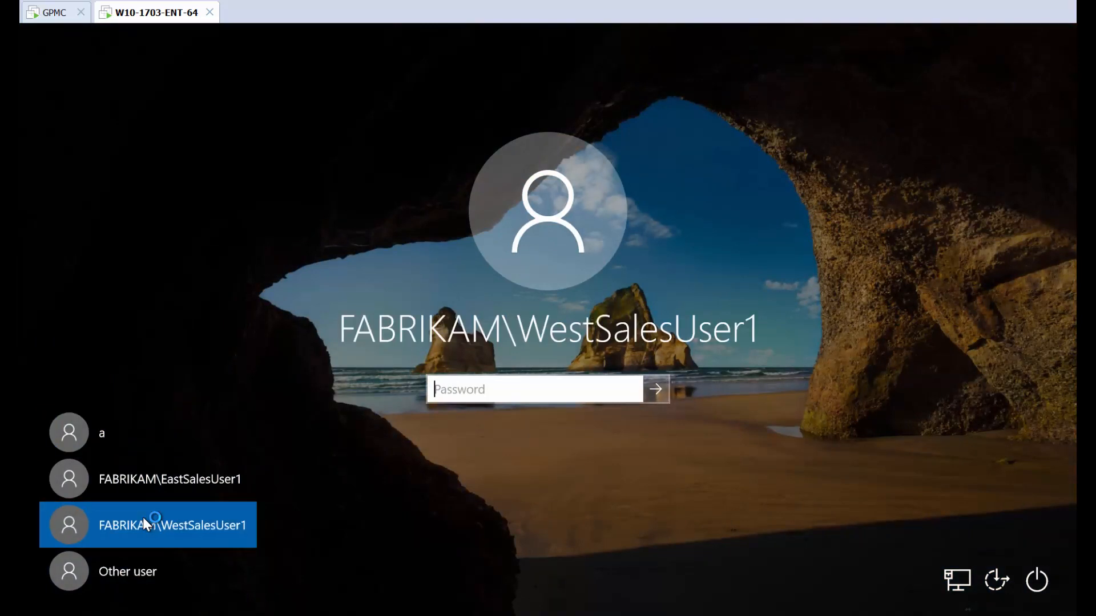
pyautogui.write('Pa$$w0rd')
pyautogui.press('Return')
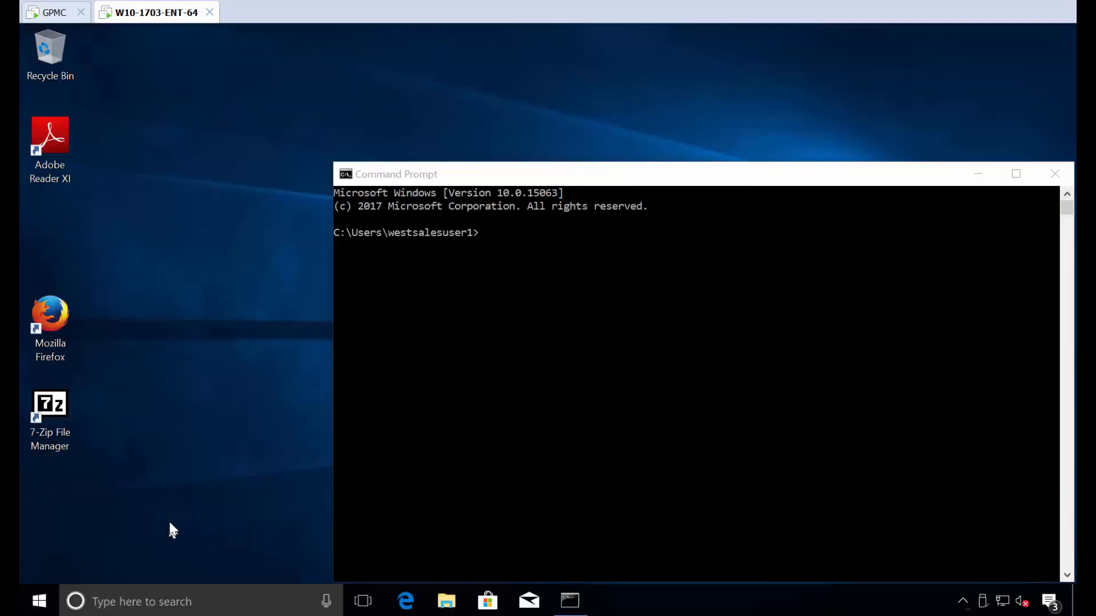
pyautogui.click(39, 601)
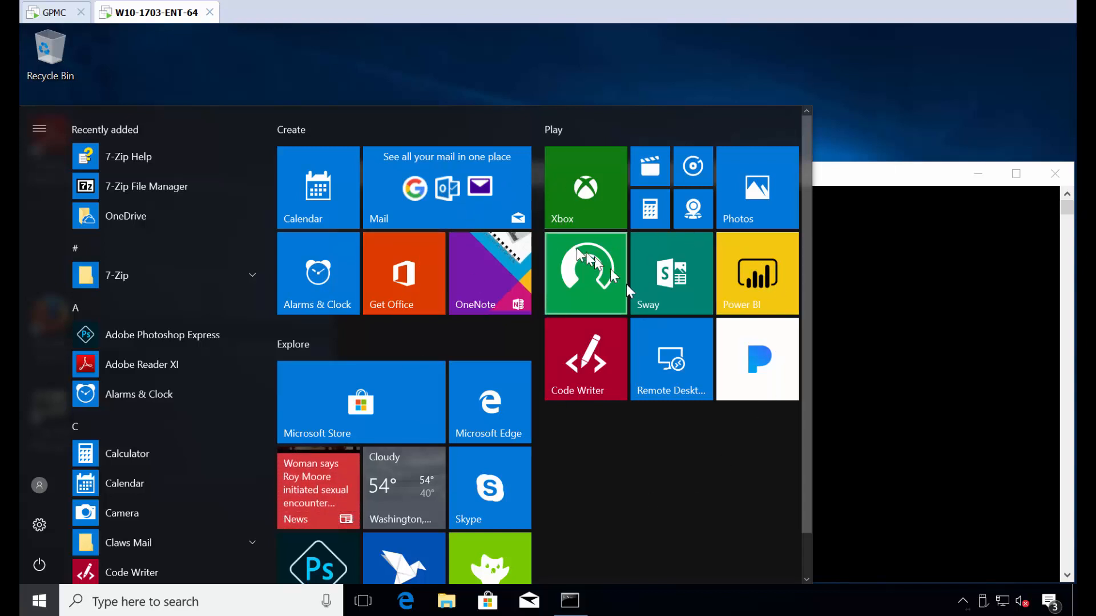
# Step: Sign out and back in as West Sales to see the West Apps group with 7-Zip and Firefox
pyautogui.rightClick(40, 599)
pyautogui.moveTo(135, 552)
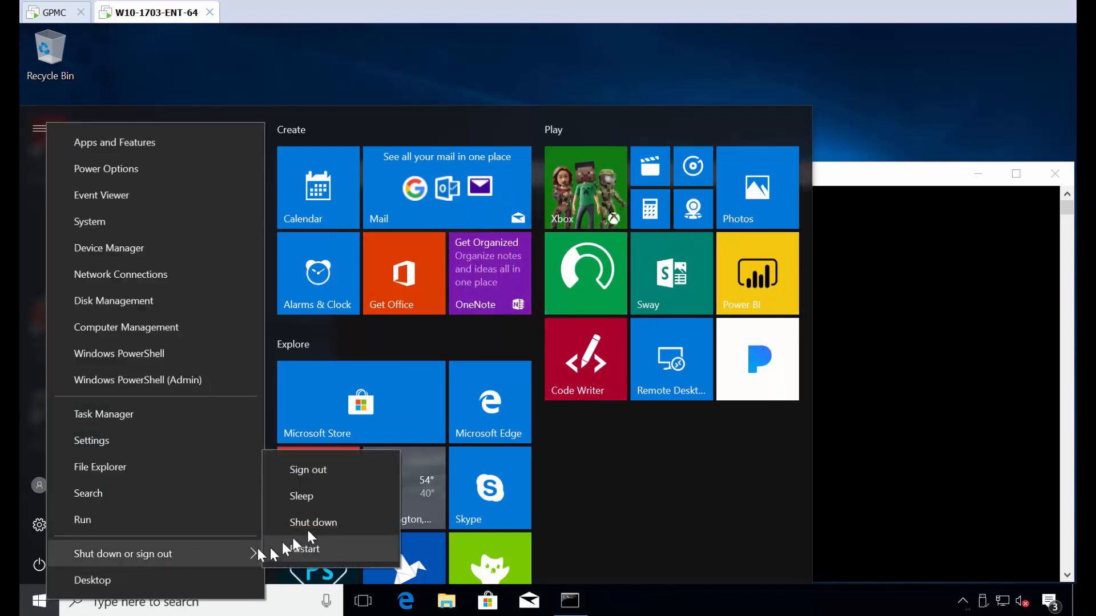
pyautogui.click(349, 477)
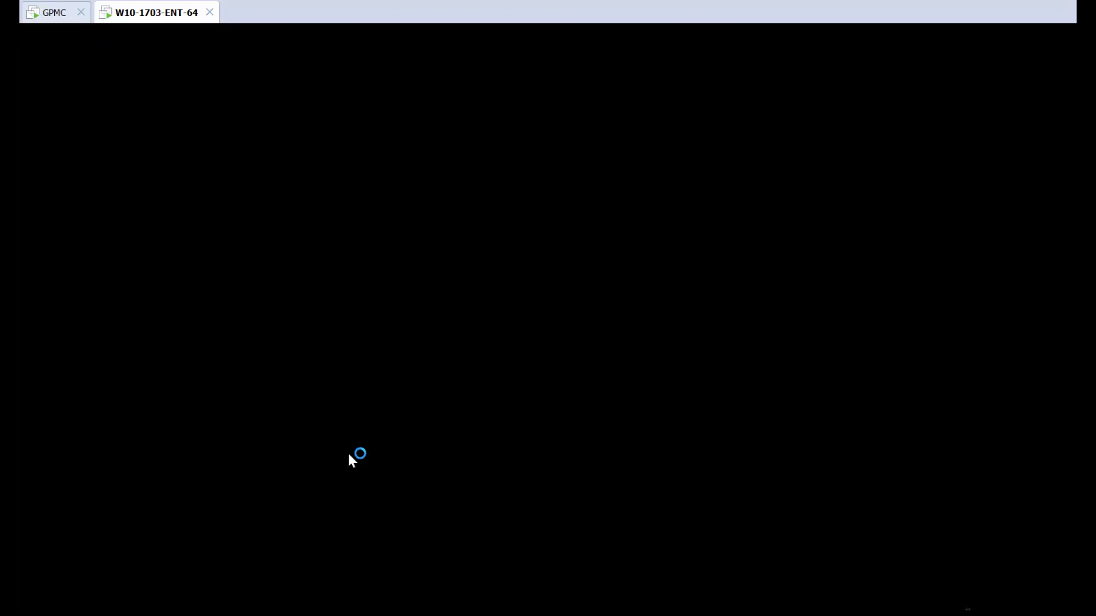
pyautogui.write('P')
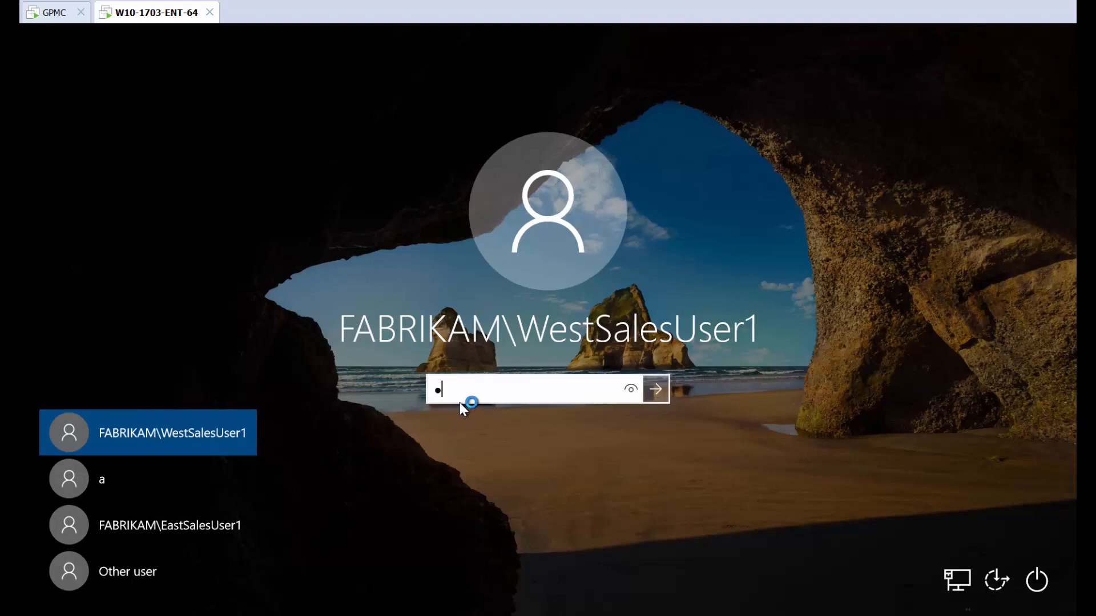
pyautogui.press('Return')
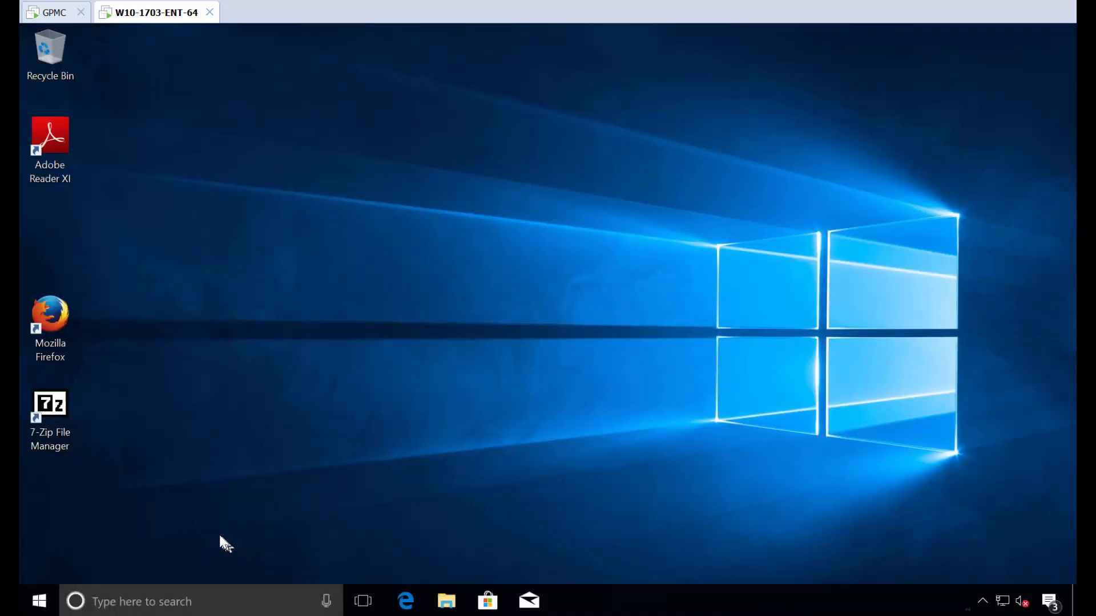
pyautogui.click(35, 603)
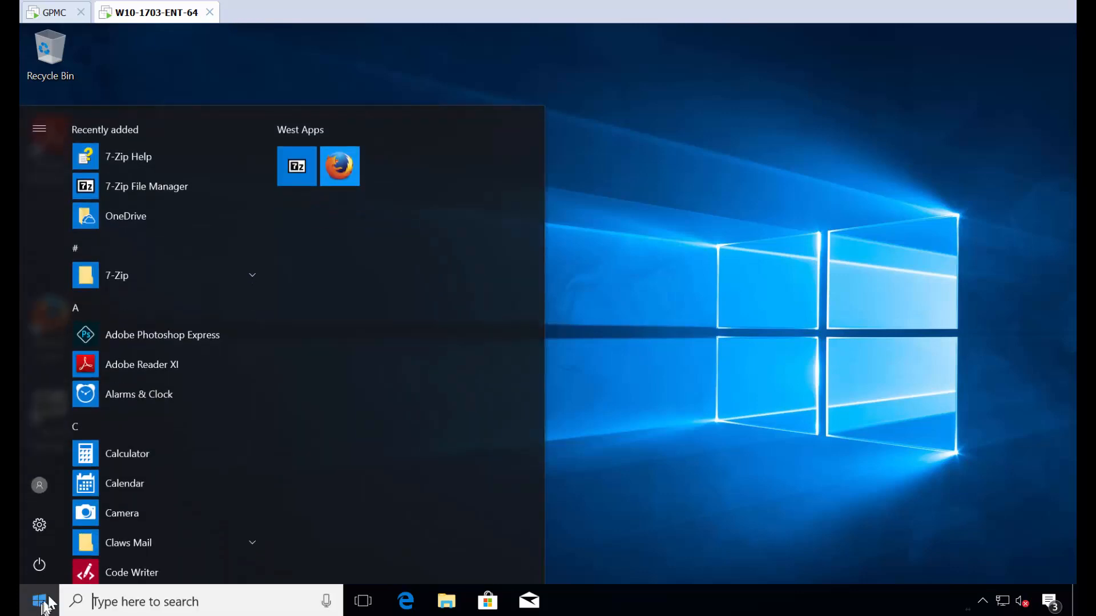
# Step: Launch Firefox from West Apps, import Internet Explorer data, then close it with both tabs
pyautogui.click(336, 172)
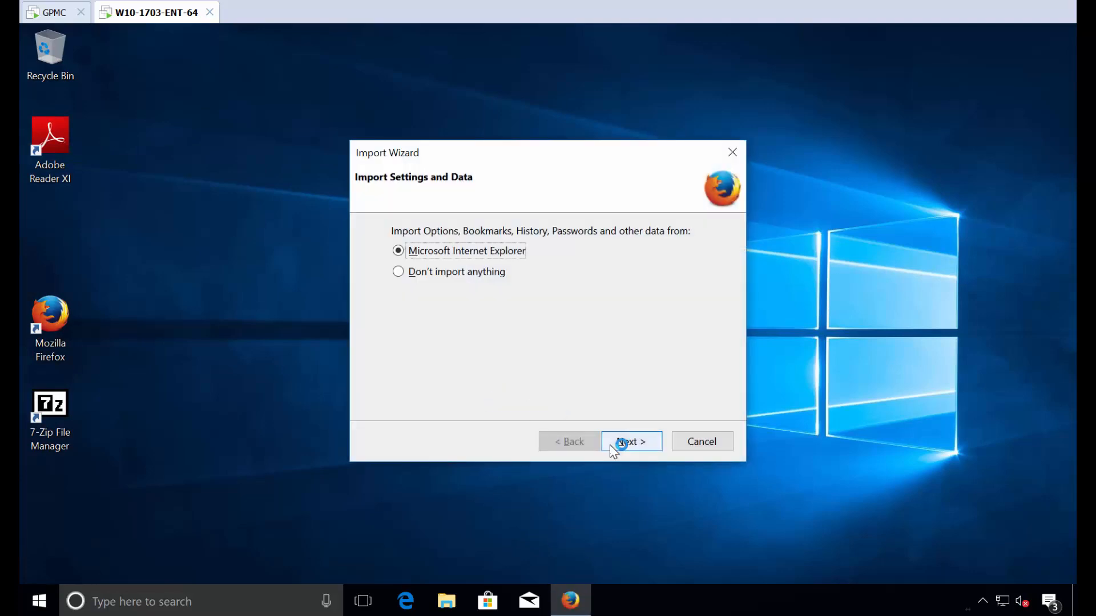
pyautogui.click(623, 444)
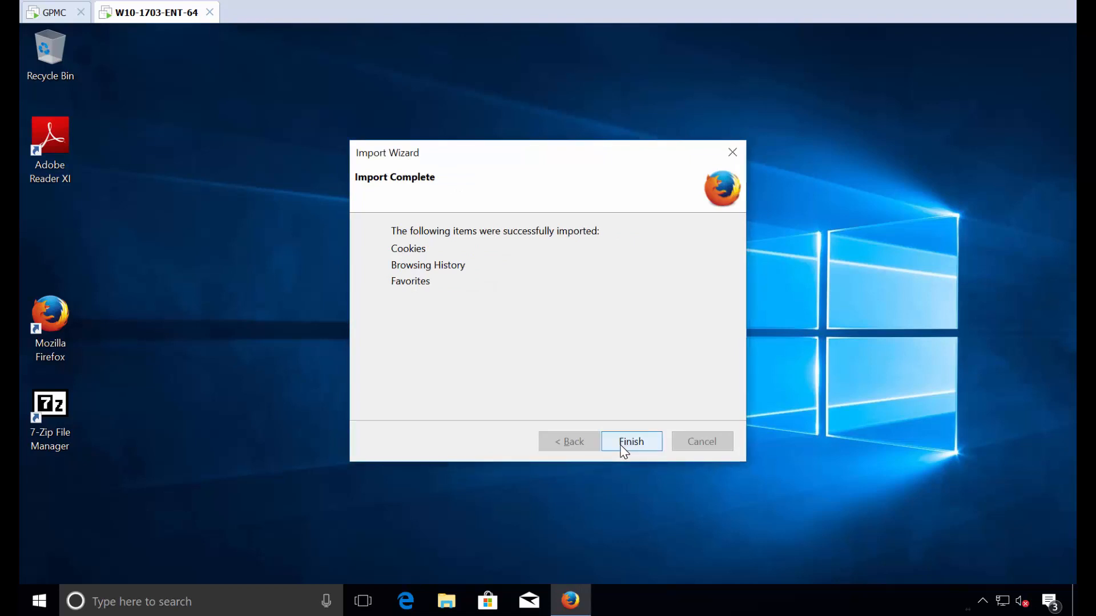
pyautogui.click(622, 447)
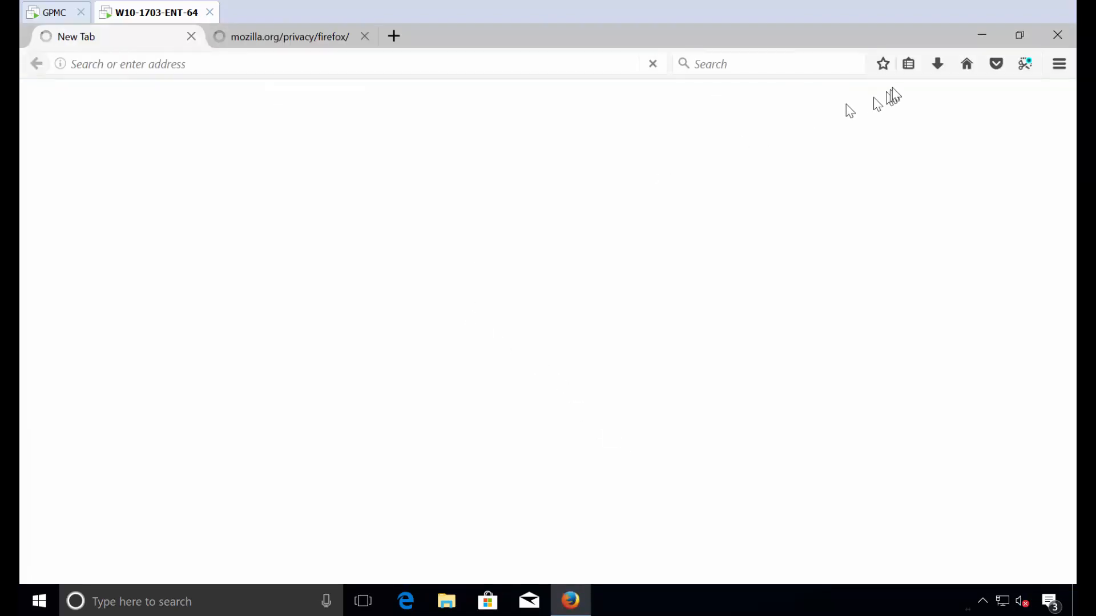
pyautogui.click(1057, 35)
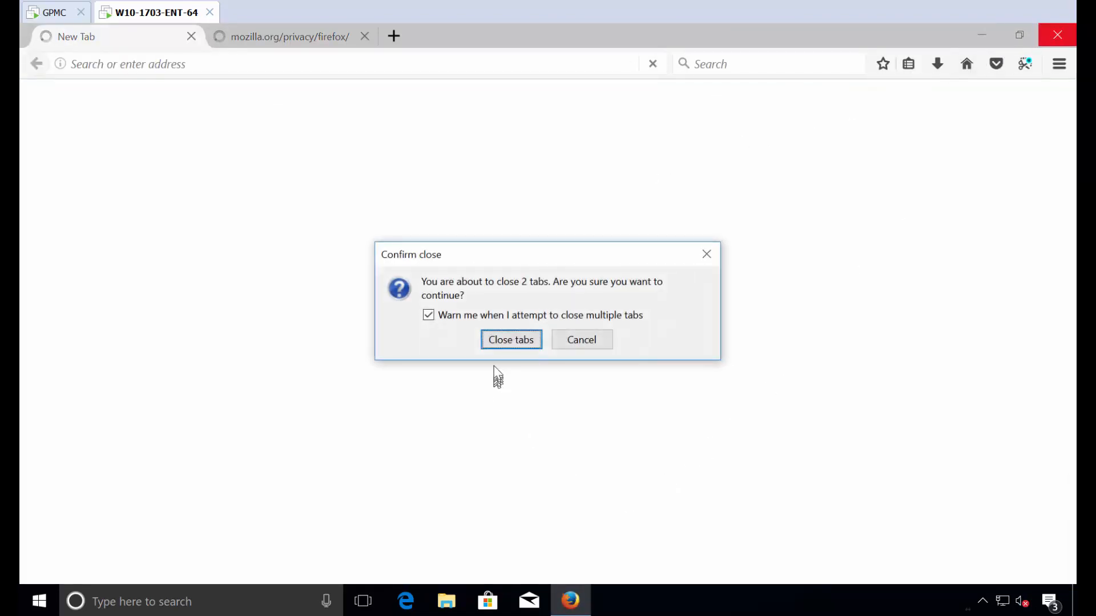
pyautogui.click(510, 340)
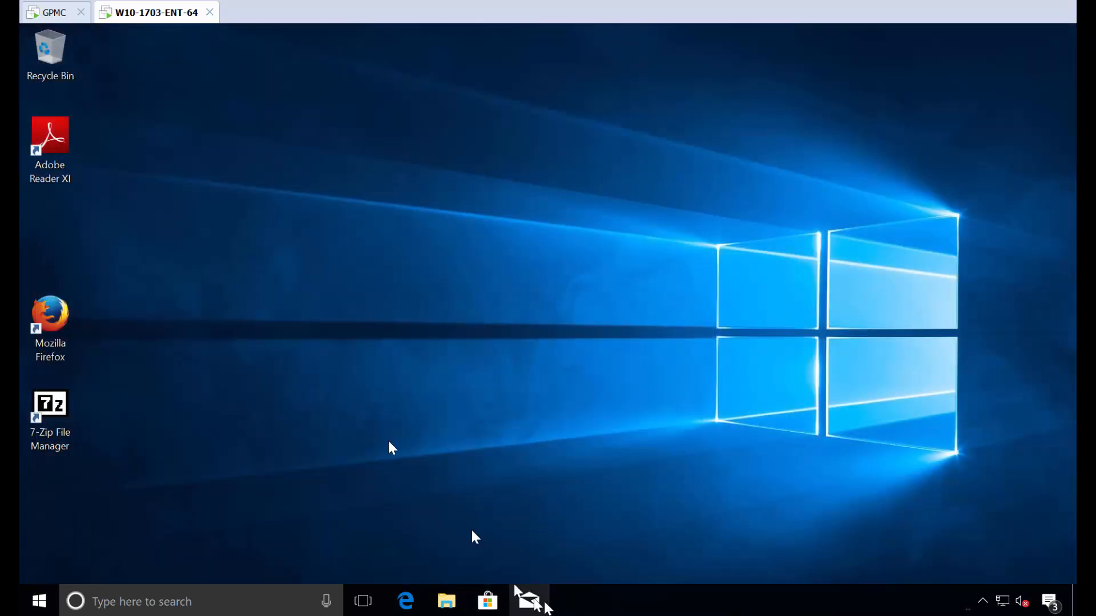
# Step: Create a new Taskbar Manager collection named 'Coll 2' and open it
pyautogui.click(41, 10)
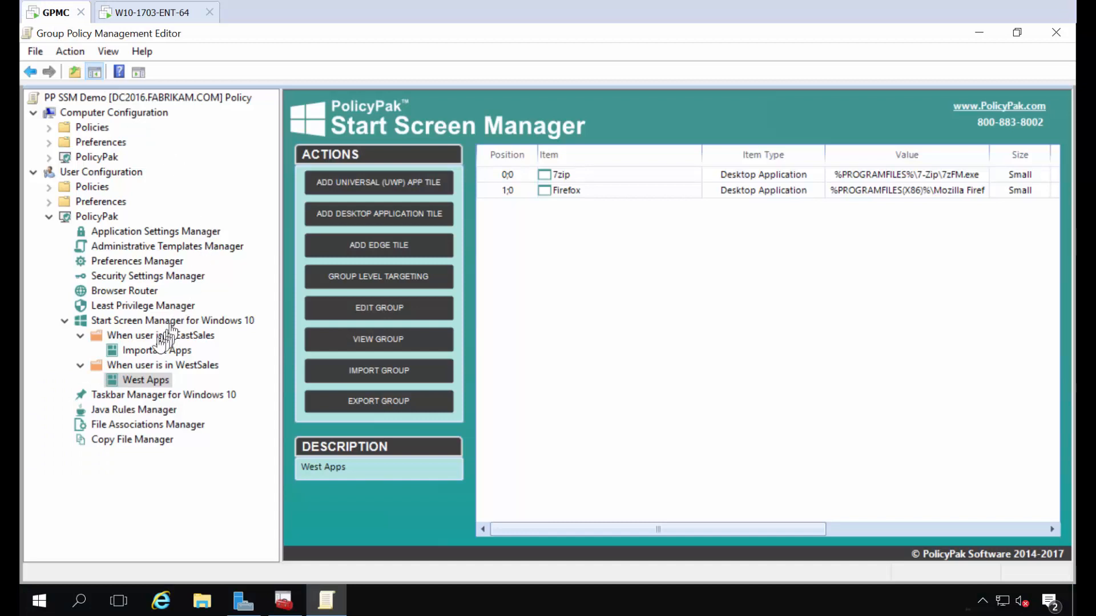
pyautogui.click(141, 396)
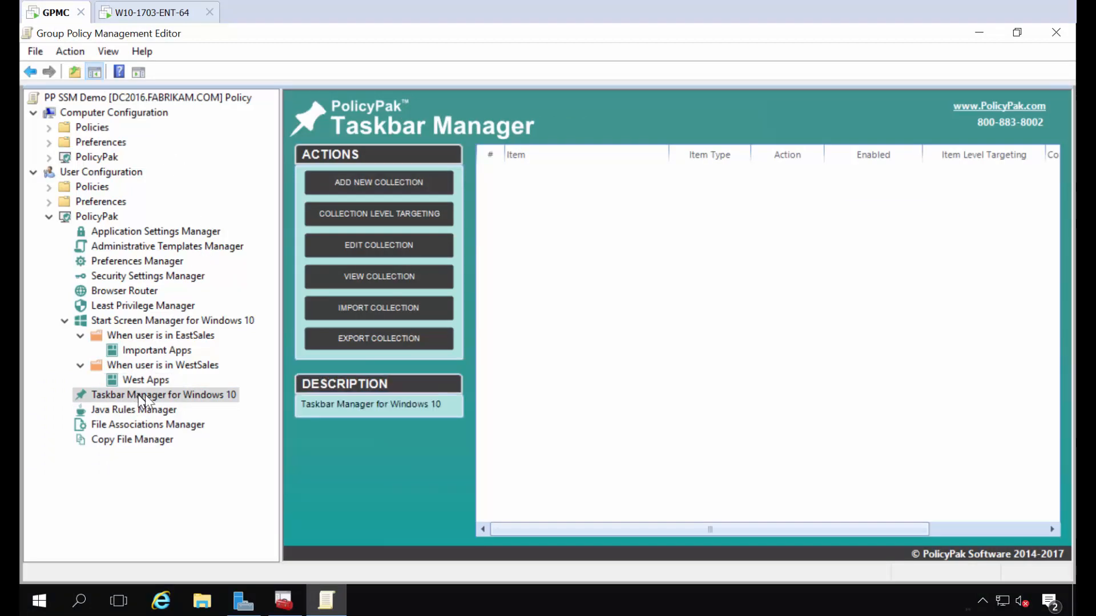
pyautogui.rightClick(525, 203)
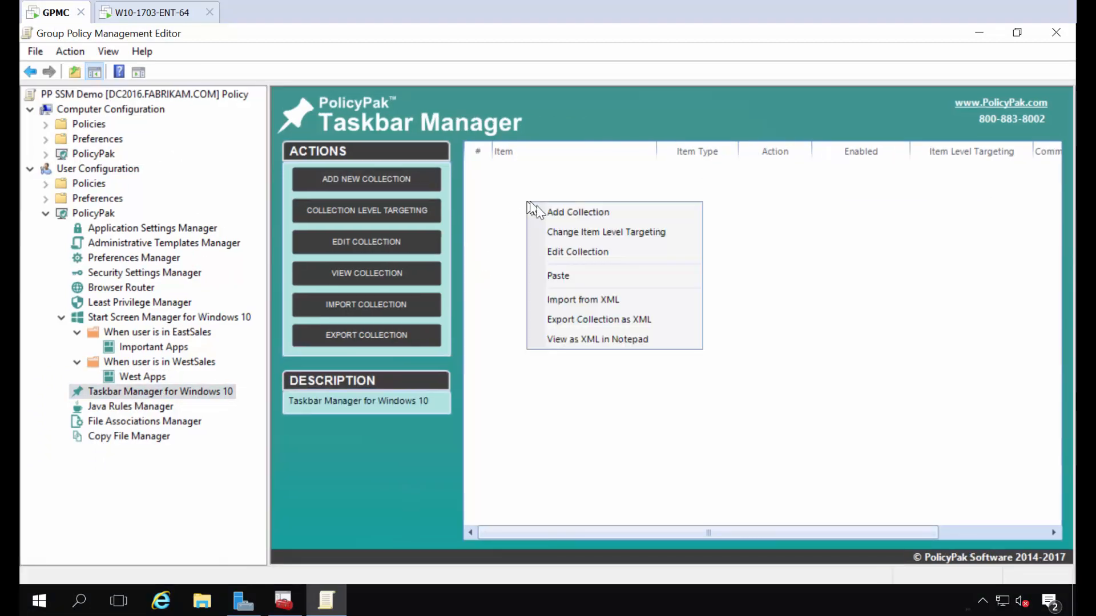
pyautogui.click(549, 210)
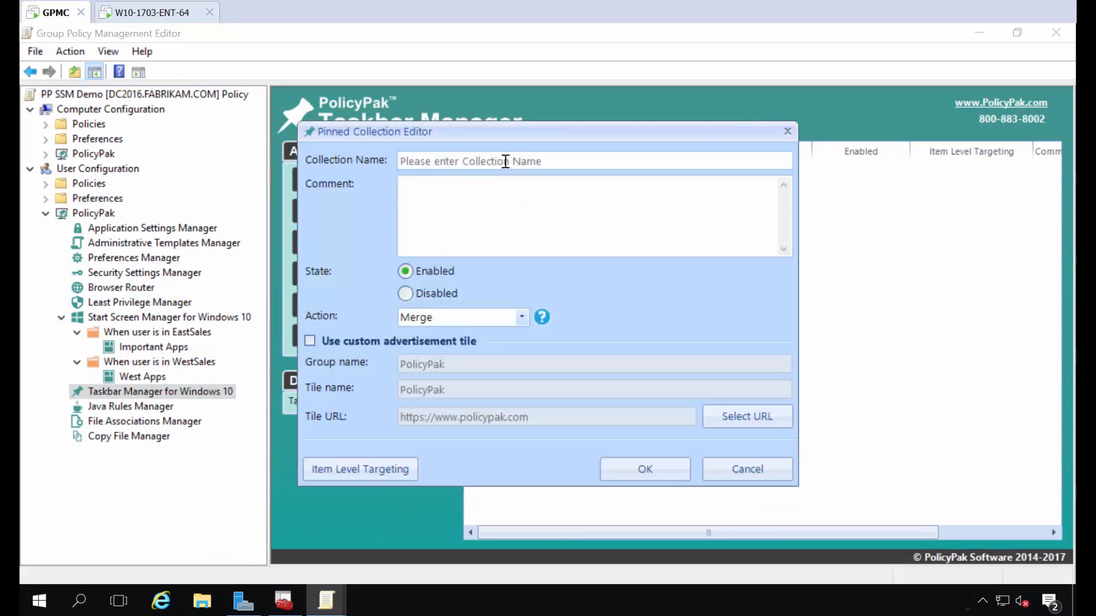
pyautogui.click(505, 161)
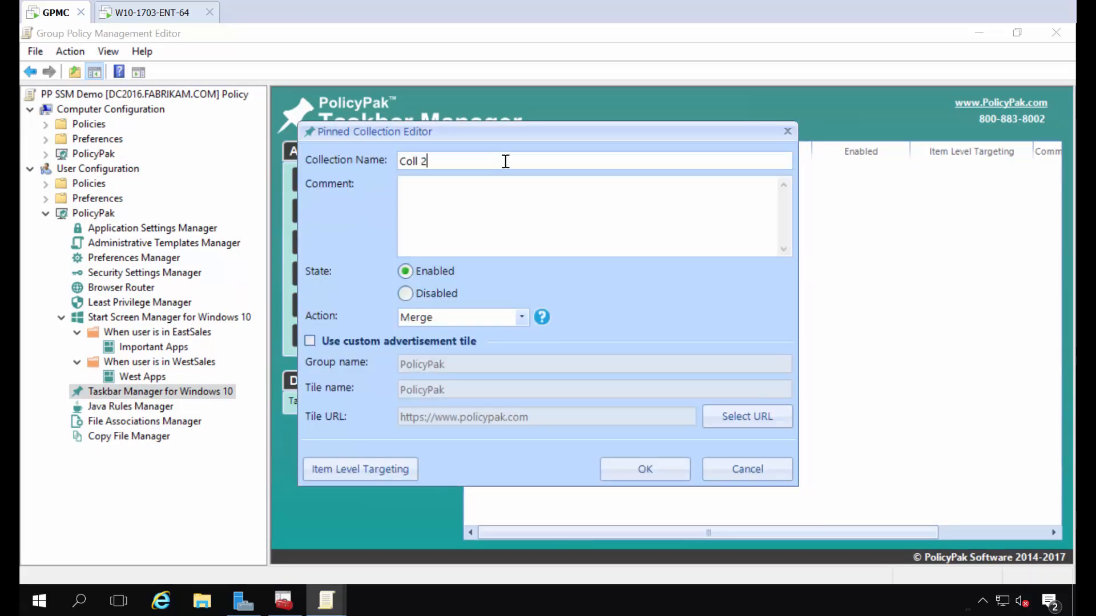
pyautogui.click(641, 467)
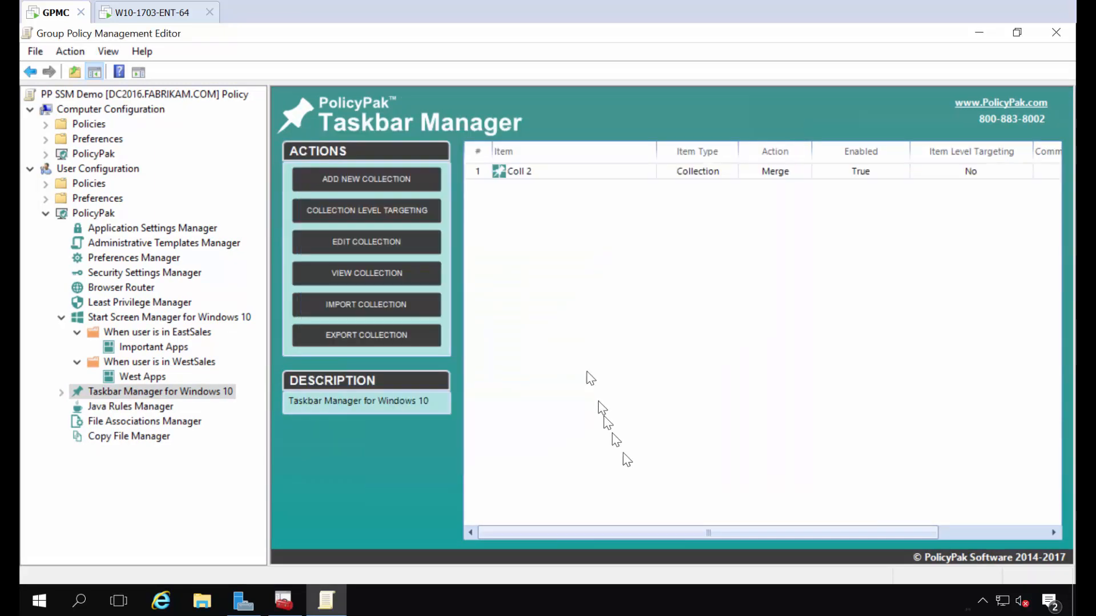
pyautogui.doubleClick(519, 171)
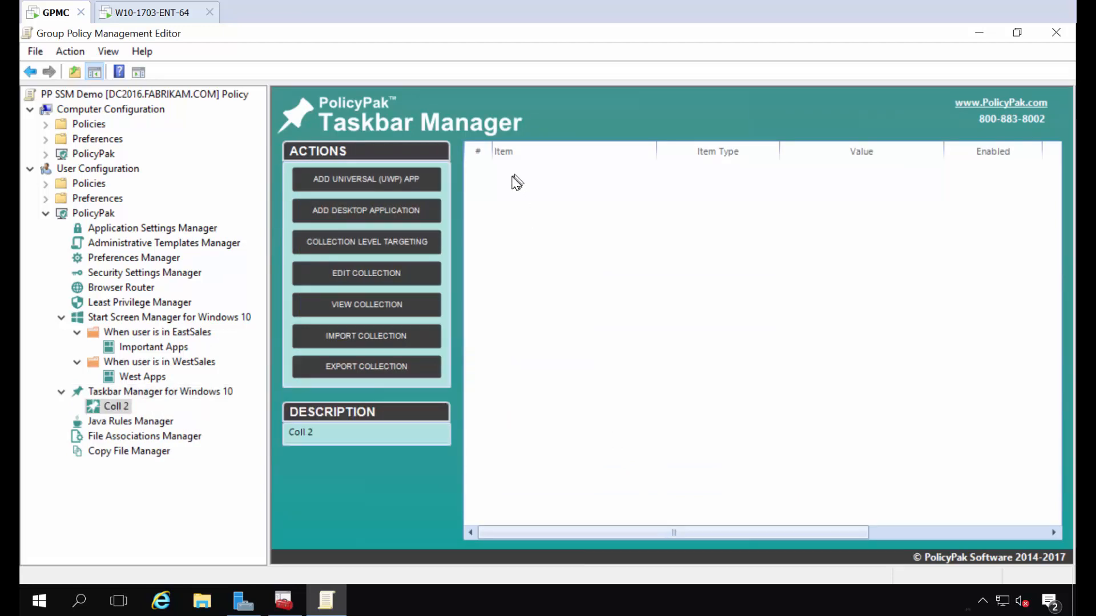
# Step: Pin 7-Zip File Manager as the '7zip' desktop application in Coll 2
pyautogui.rightClick(512, 180)
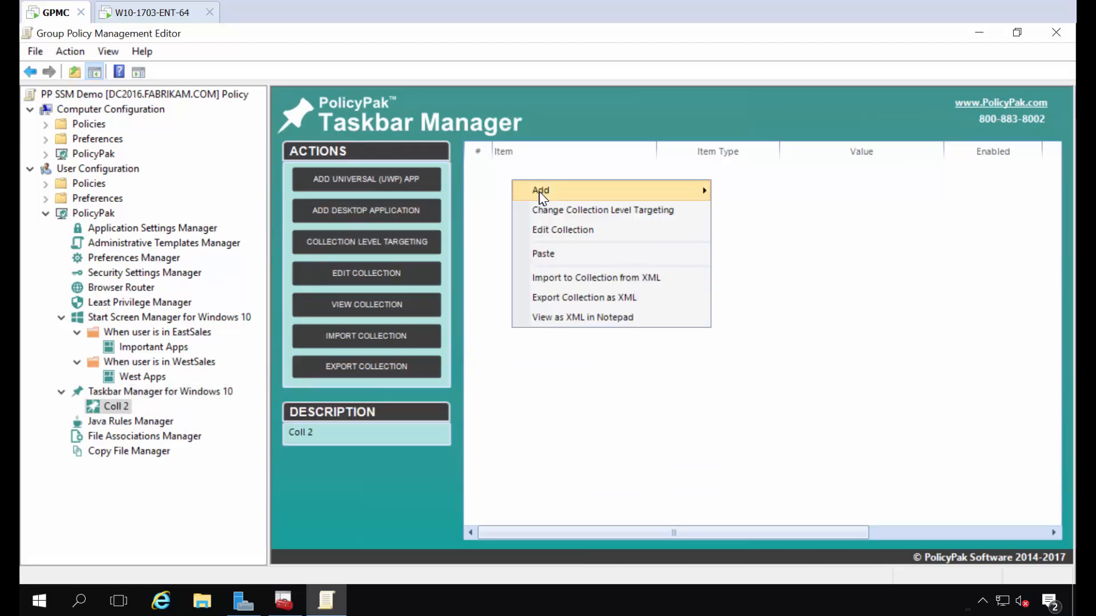
pyautogui.moveTo(577, 191)
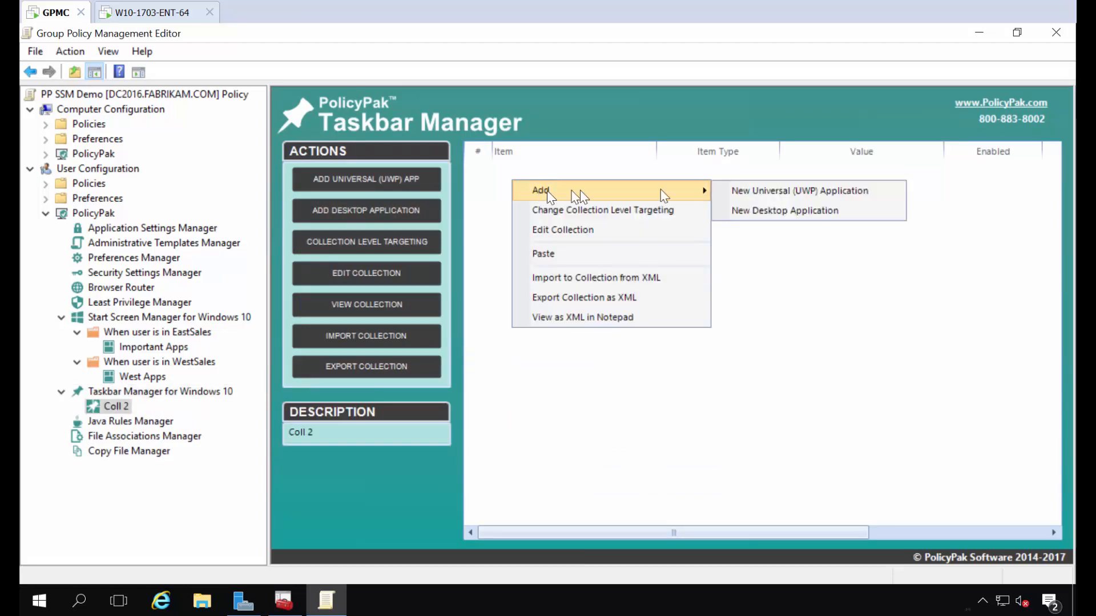
pyautogui.click(854, 214)
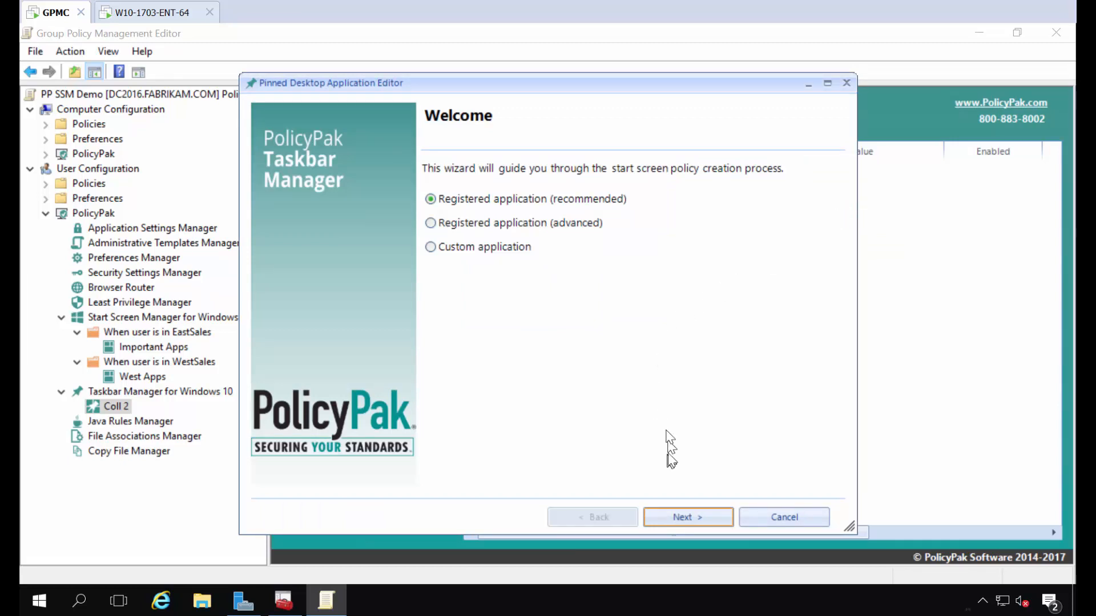
pyautogui.click(685, 517)
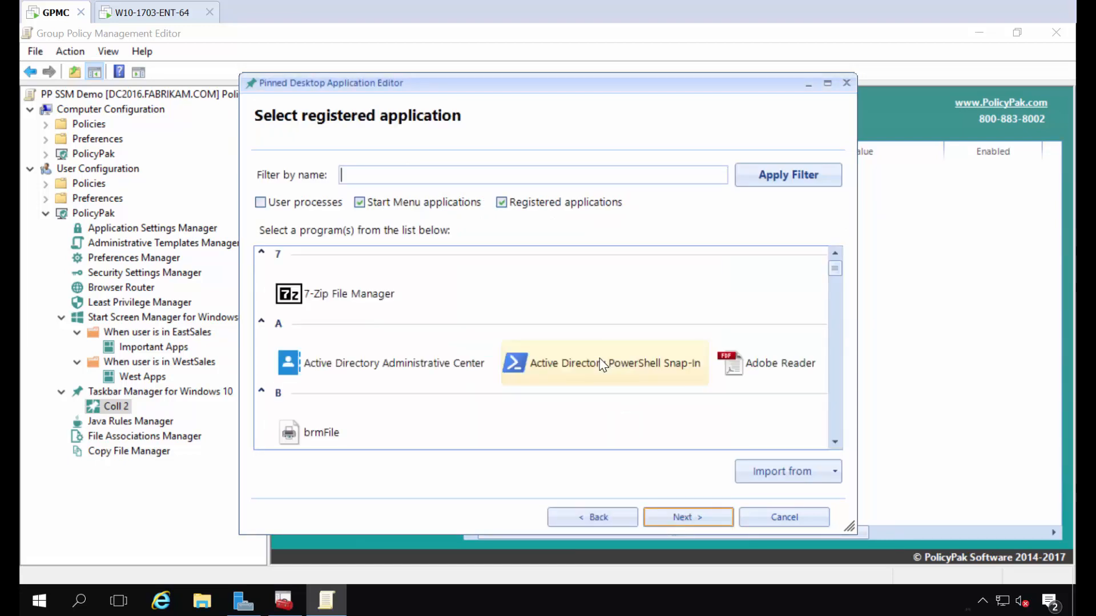
pyautogui.click(316, 302)
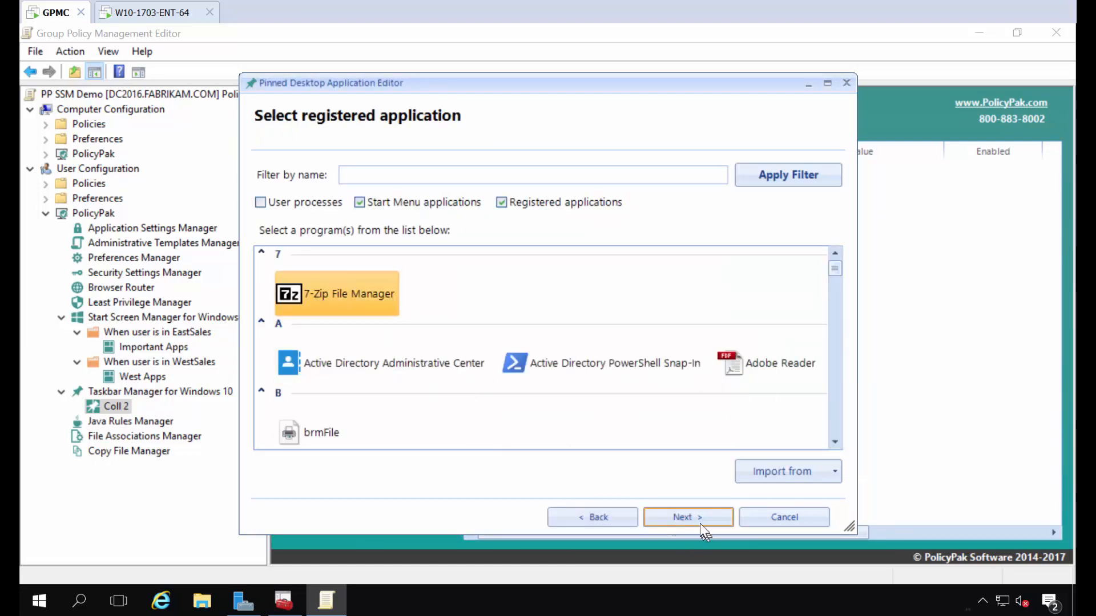
pyautogui.click(698, 520)
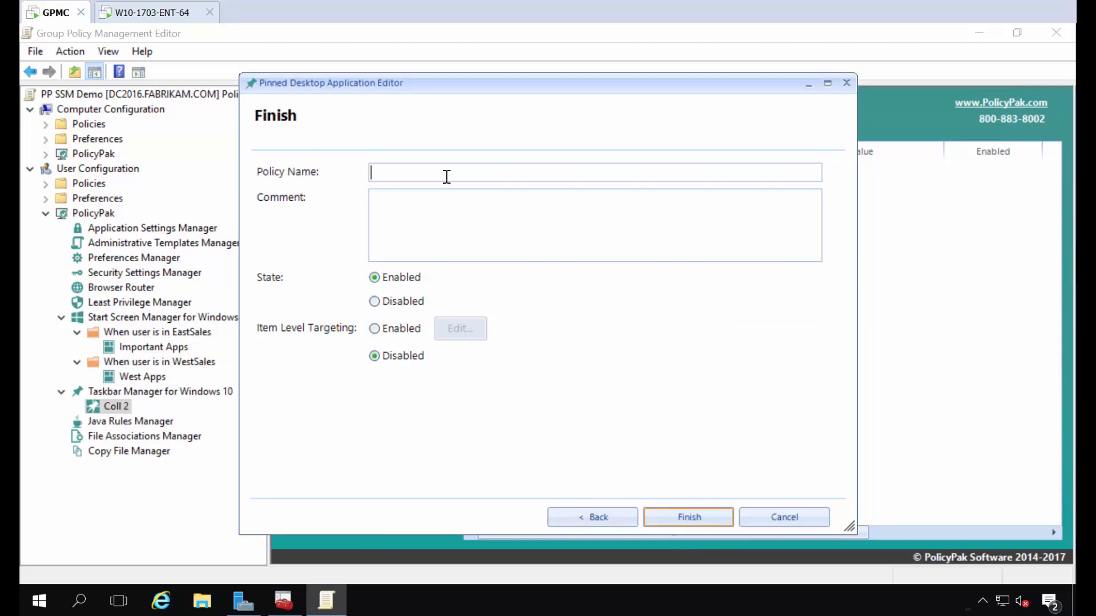
pyautogui.press('Return')
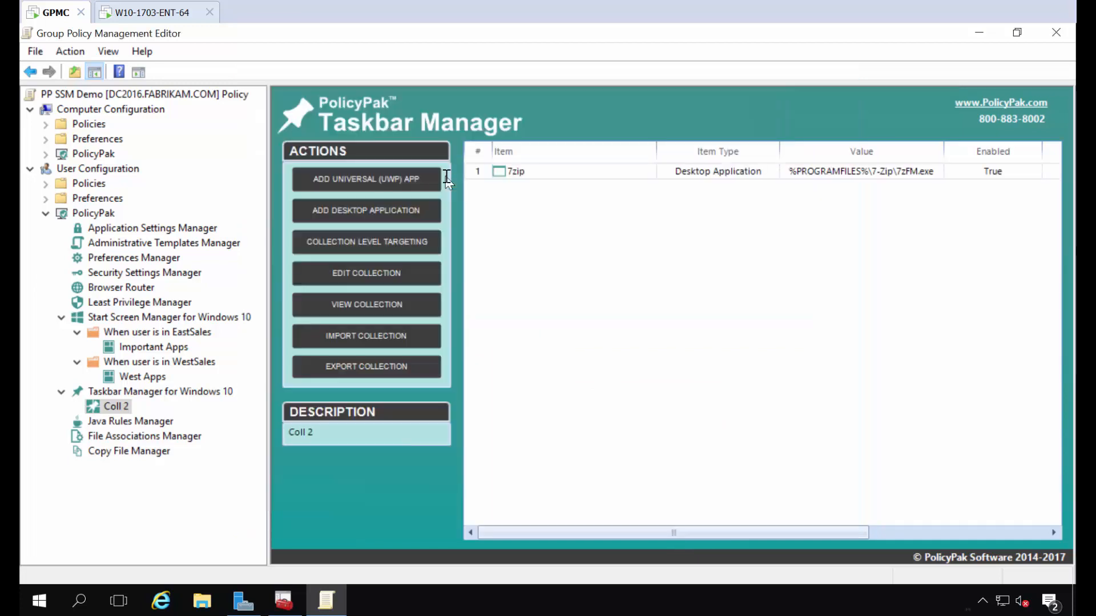
# Step: Pin Google Chrome as the 'chrome' desktop application in Coll 2
pyautogui.rightClick(510, 207)
pyautogui.moveTo(538, 225)
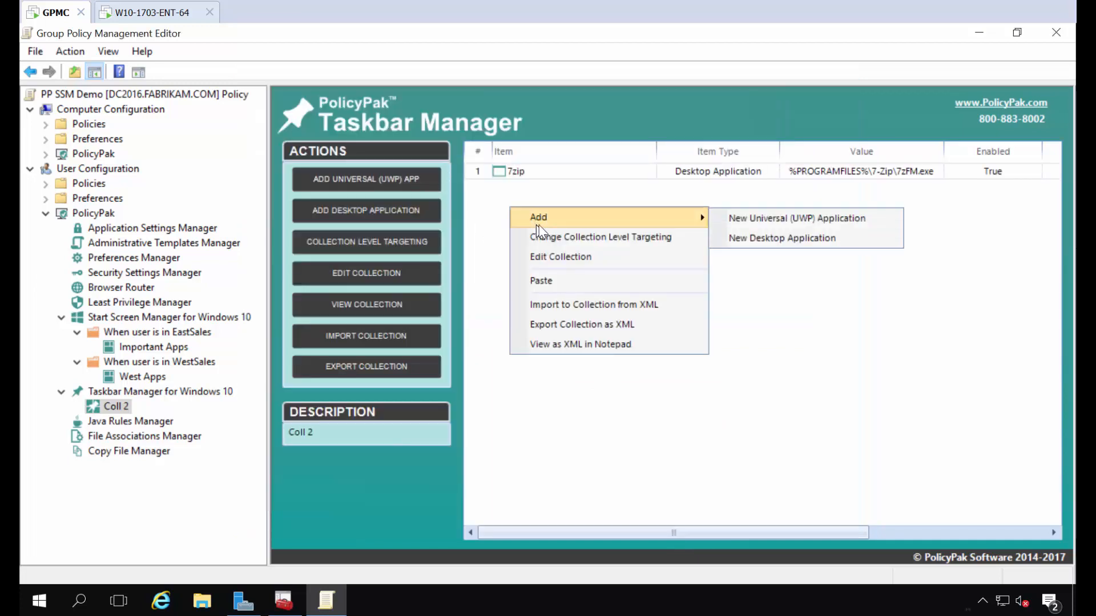
pyautogui.click(778, 238)
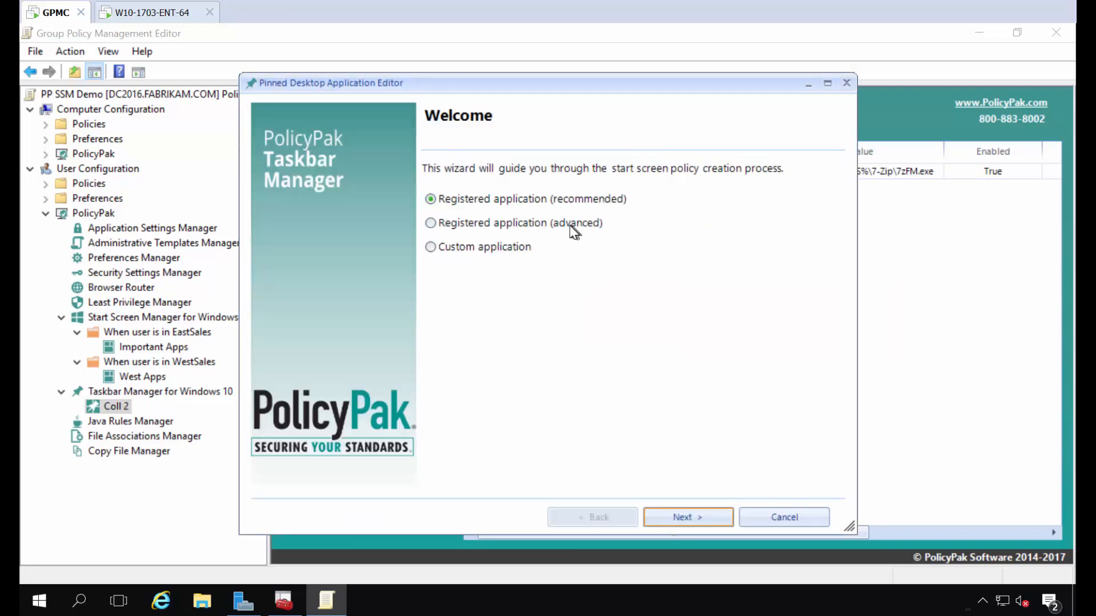
pyautogui.press('Return')
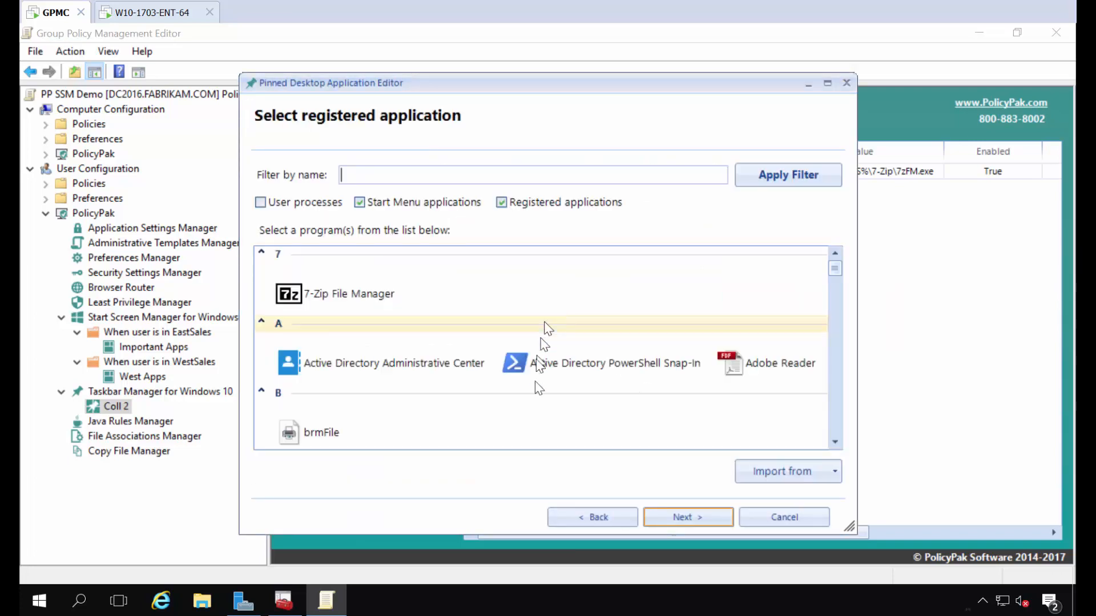
pyautogui.scroll(-1, 788, 364)
pyautogui.scroll(-4, 789, 364)
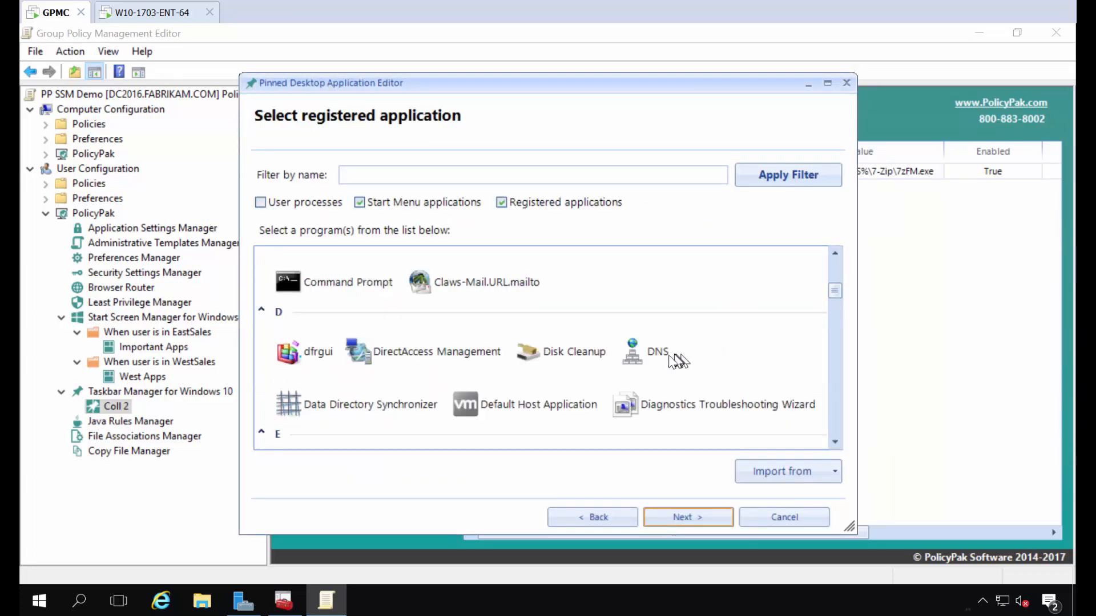
pyautogui.scroll(-1, 656, 355)
pyautogui.scroll(-1, 641, 374)
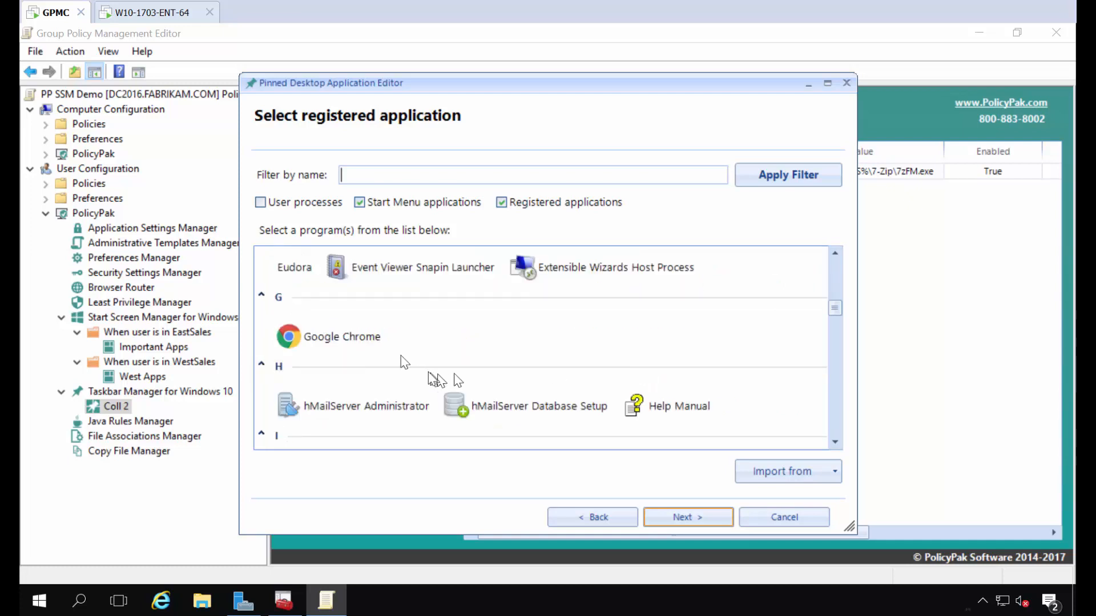
pyautogui.click(372, 343)
pyautogui.click(690, 510)
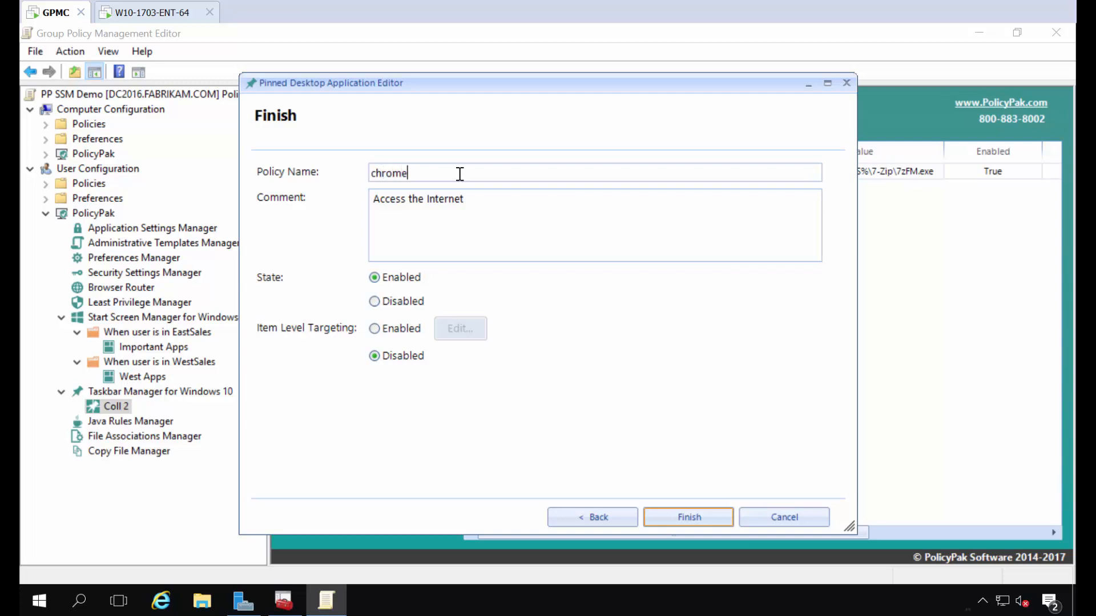
pyautogui.press('Return')
# Step: Pin Mozilla Firefox as a desktop application named 'Firefox' in Coll 2
pyautogui.rightClick(542, 248)
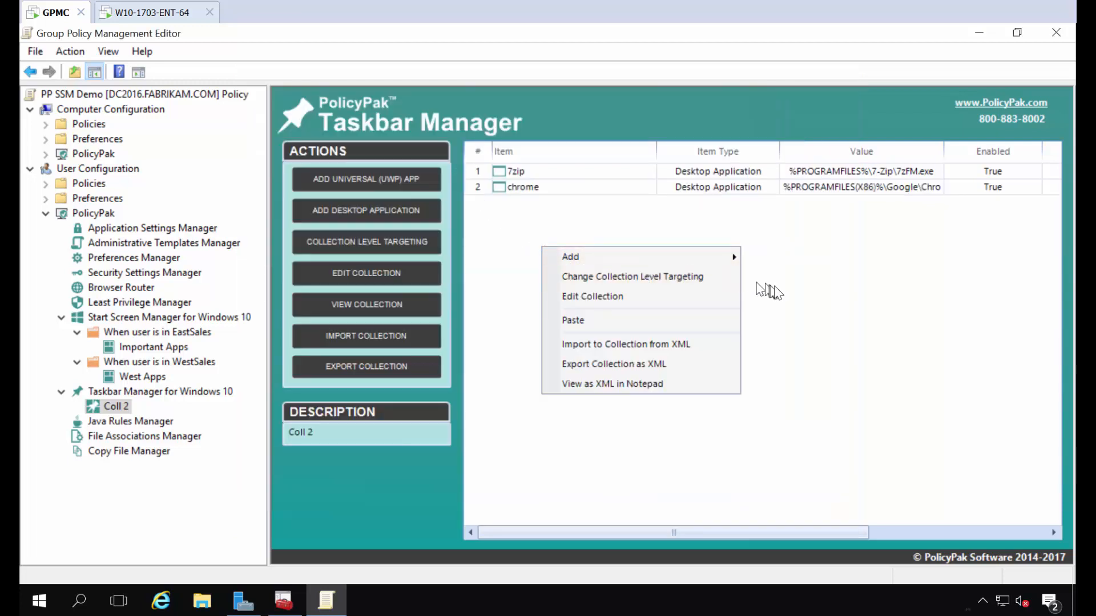
pyautogui.moveTo(733, 260)
pyautogui.click(787, 276)
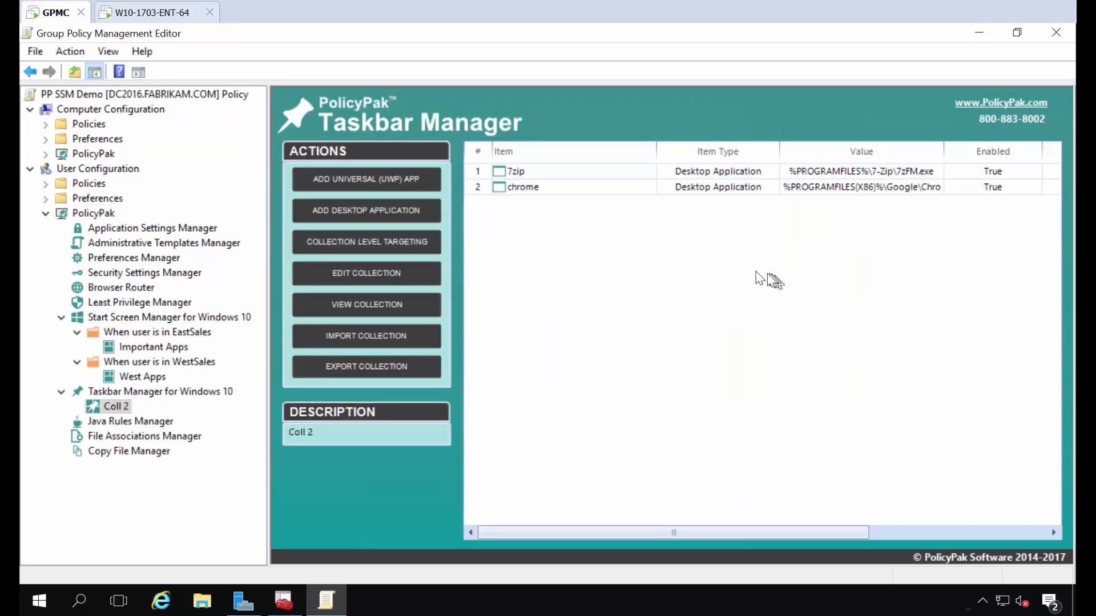
pyautogui.press('Return')
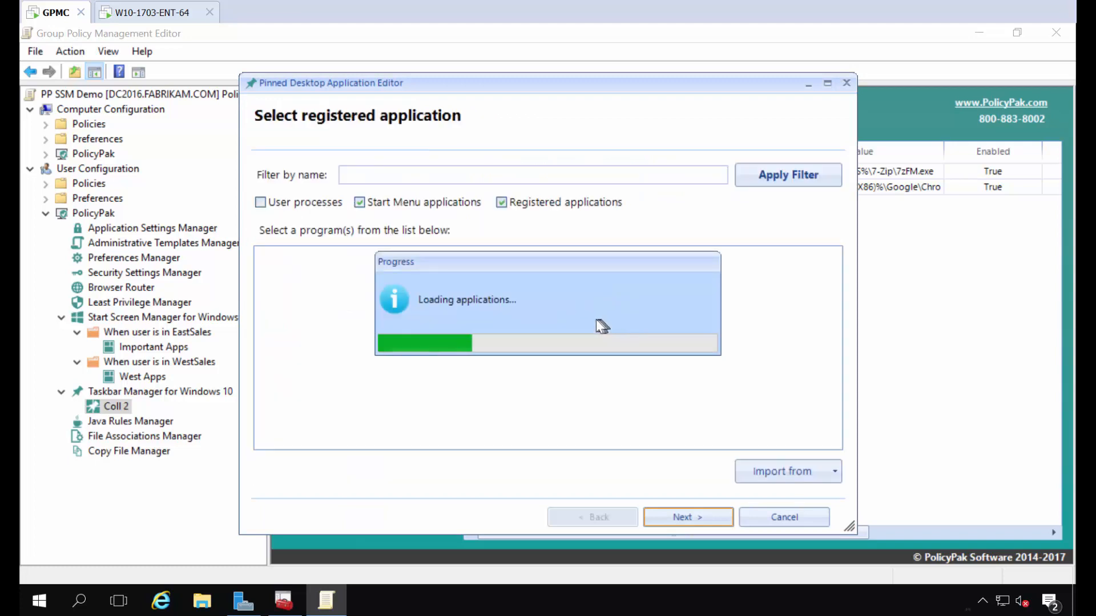
pyautogui.scroll(-8, 531, 368)
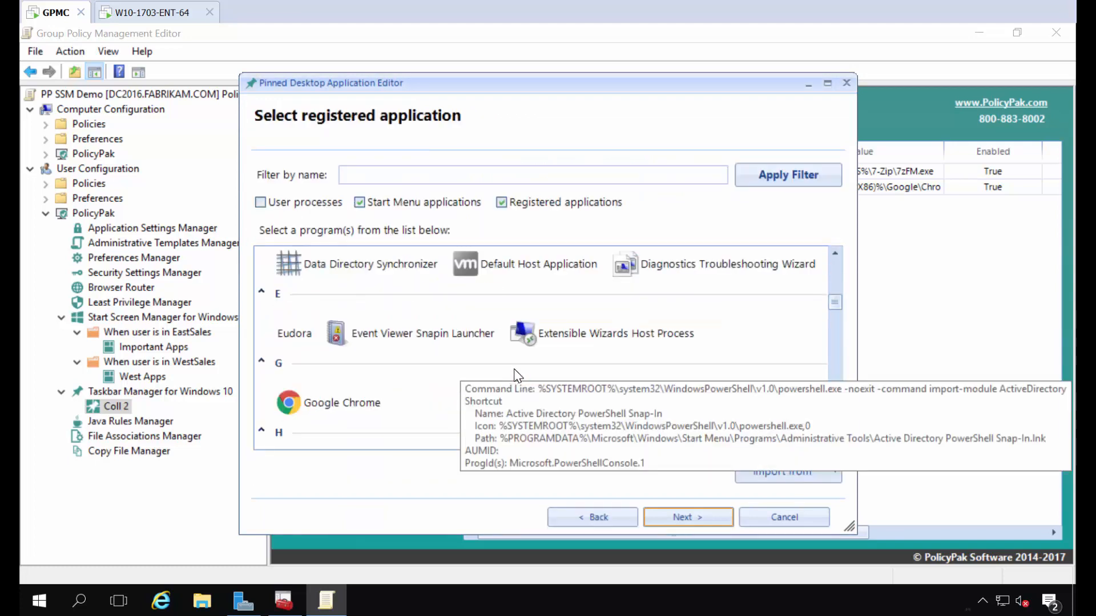
pyautogui.scroll(-5, 532, 371)
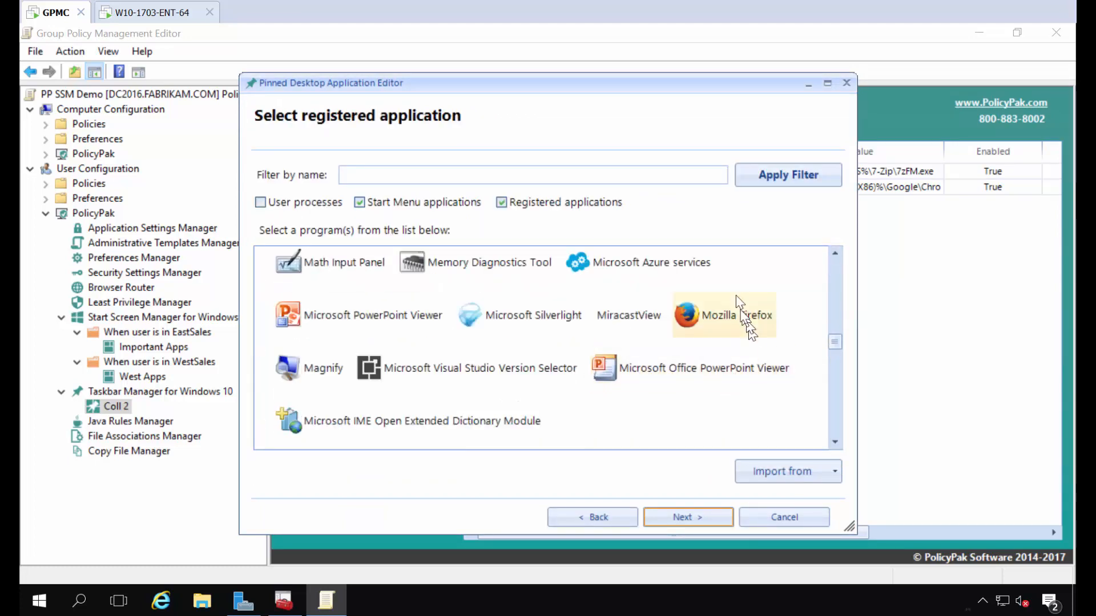
pyautogui.click(731, 307)
pyautogui.click(683, 511)
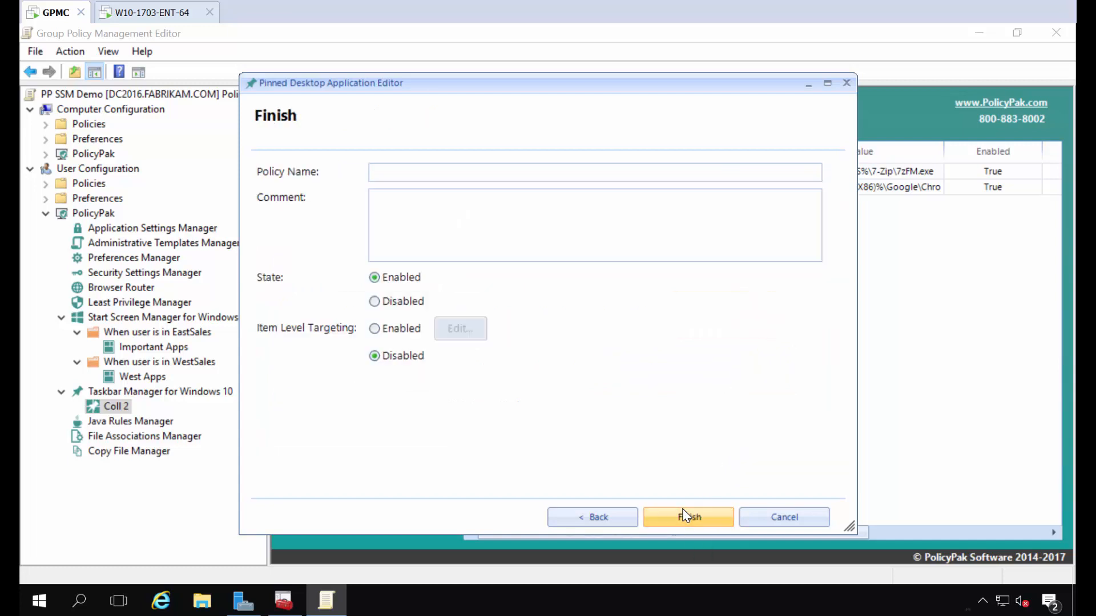
pyautogui.click(682, 514)
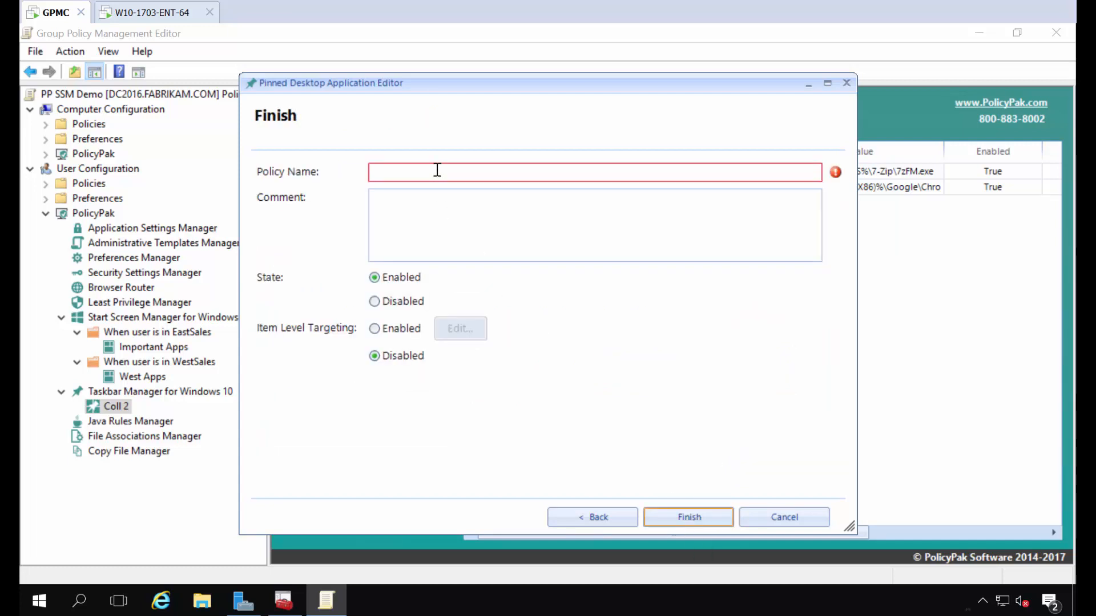
pyautogui.write('Firefox')
pyautogui.press('Return')
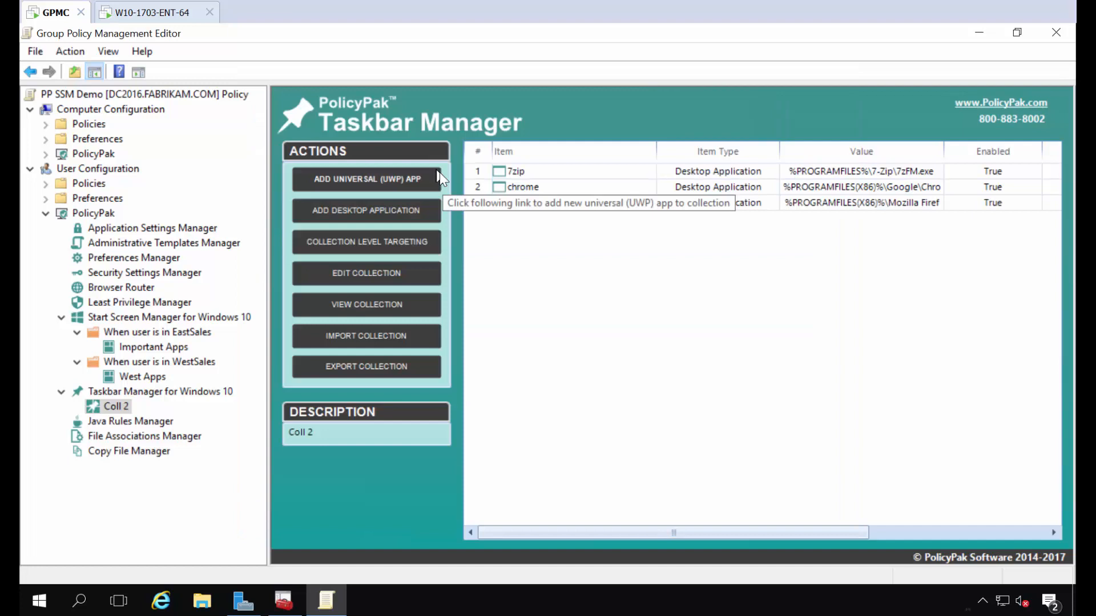
# Step: Pin WinZip 14.0 as a desktop application with policy name 'Winzip'
pyautogui.rightClick(505, 237)
pyautogui.moveTo(526, 239)
pyautogui.click(804, 259)
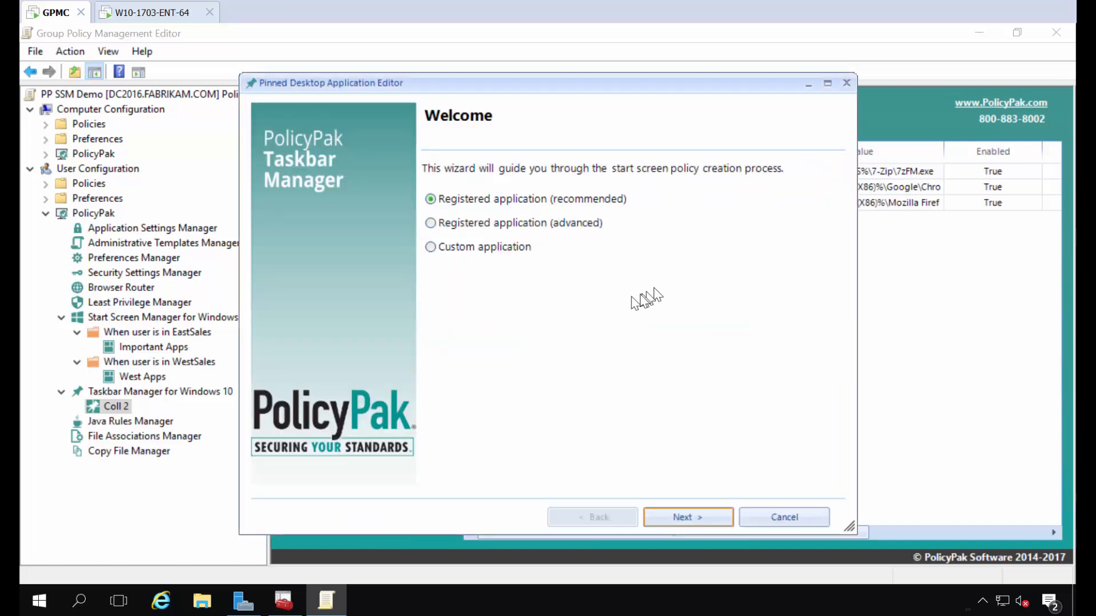
pyautogui.press('Return')
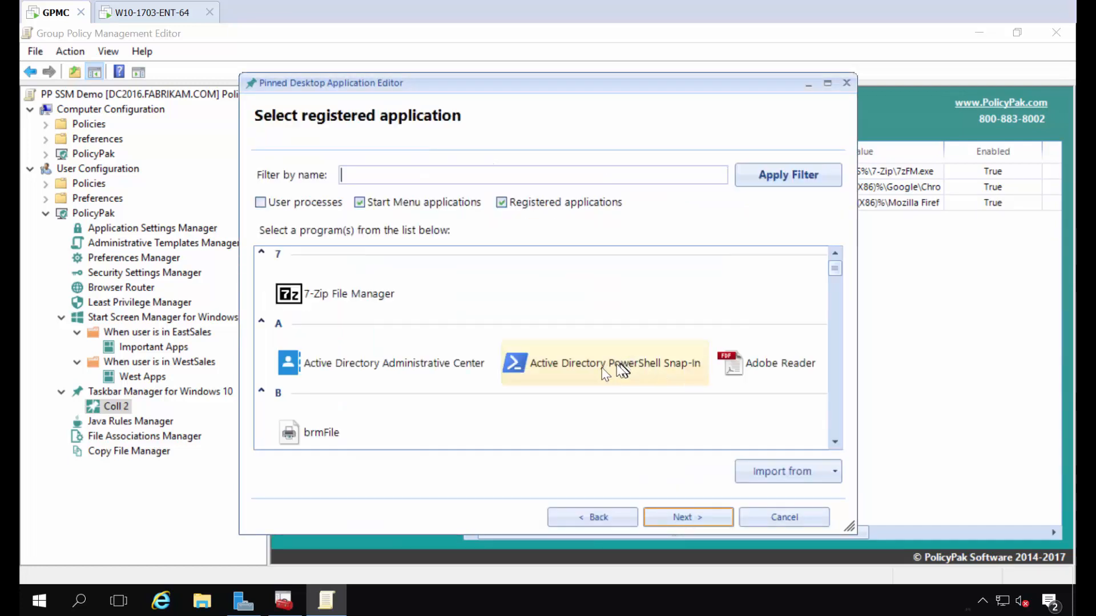
pyautogui.scroll(-10, 445, 360)
pyautogui.scroll(-10, 445, 369)
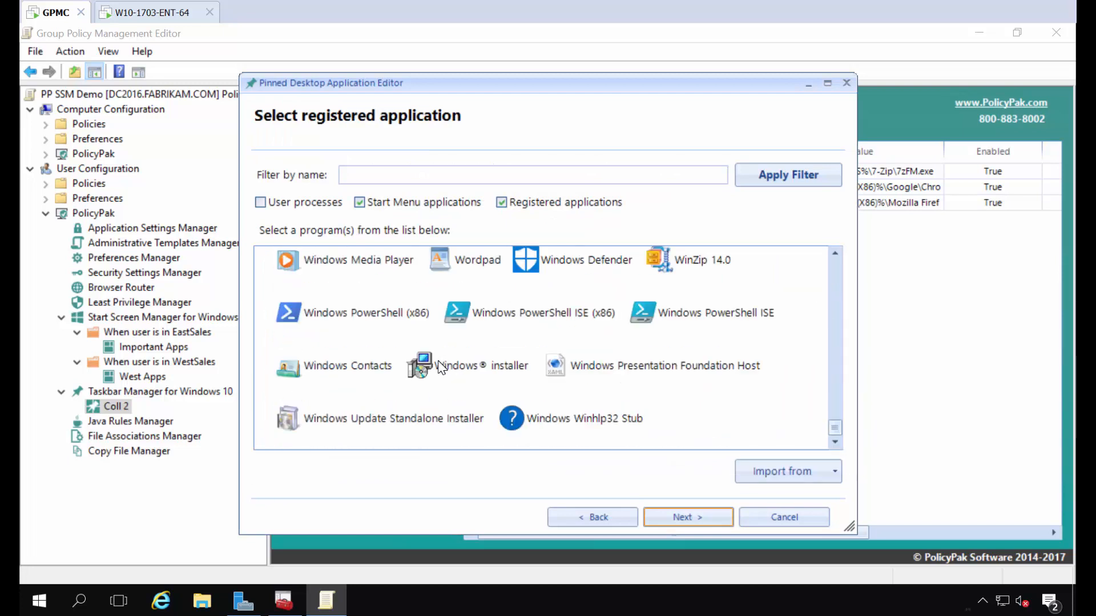
pyautogui.click(703, 266)
pyautogui.click(716, 517)
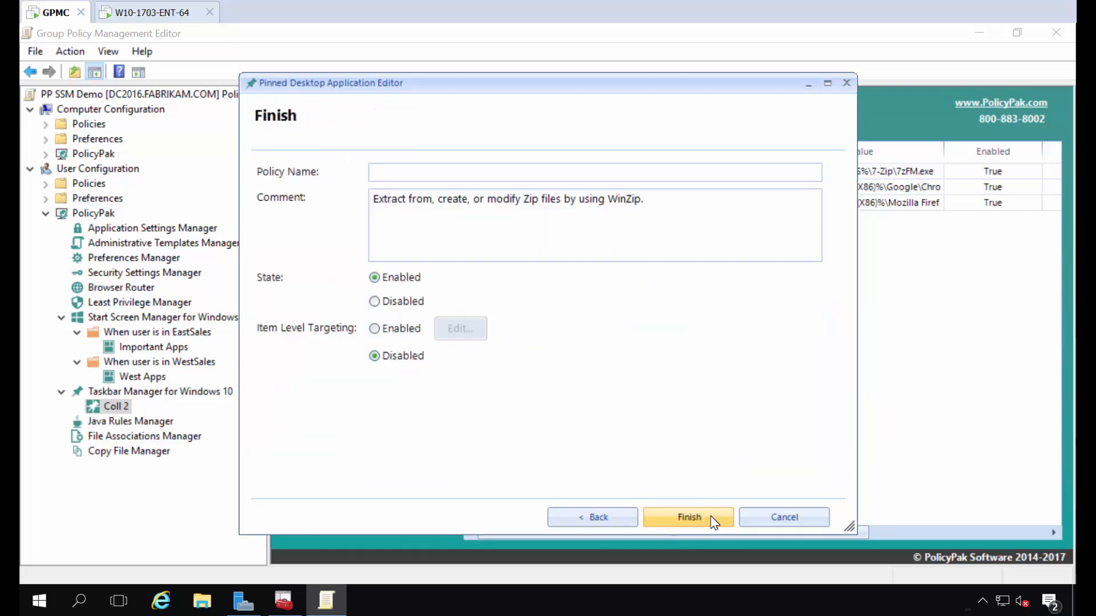
pyautogui.click(486, 177)
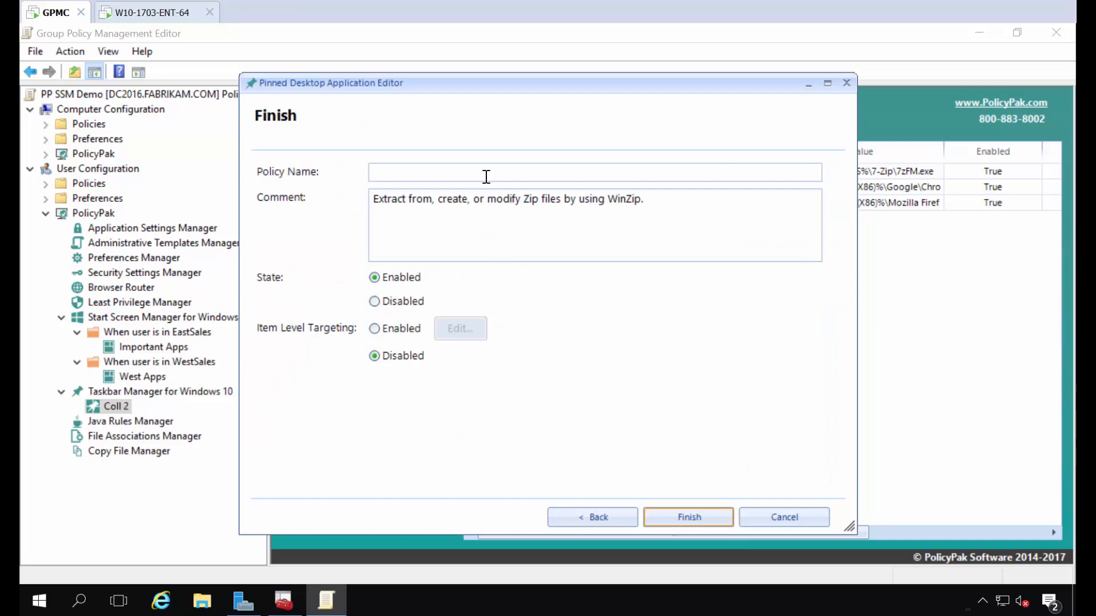
pyautogui.write('Winzip')
pyautogui.press('Return')
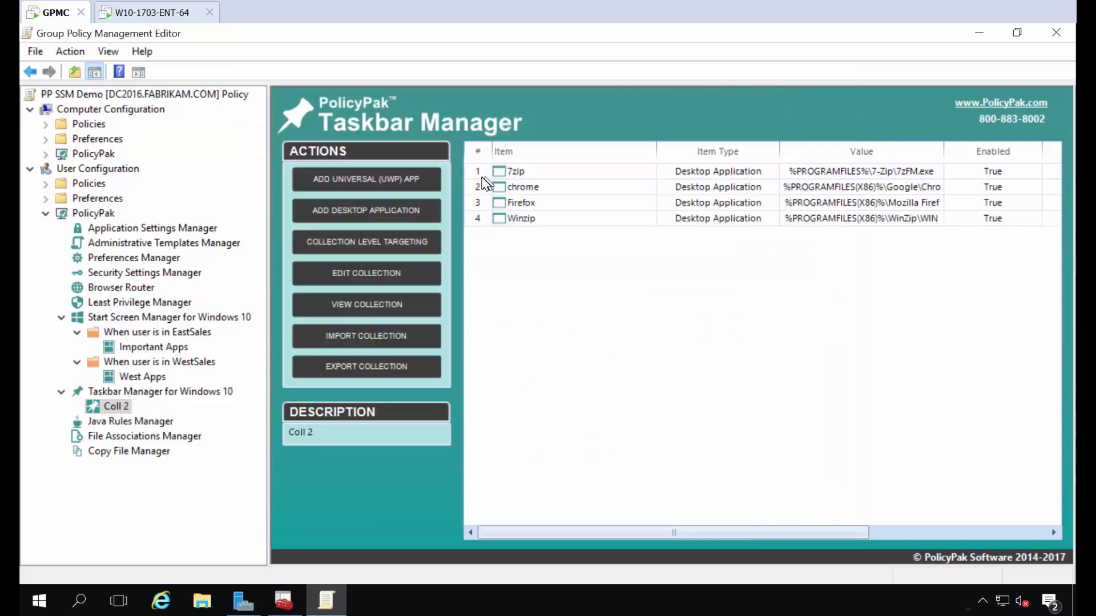
# Step: On the client VM, open cmd and run gpupdate to refresh policy
pyautogui.click(152, 12)
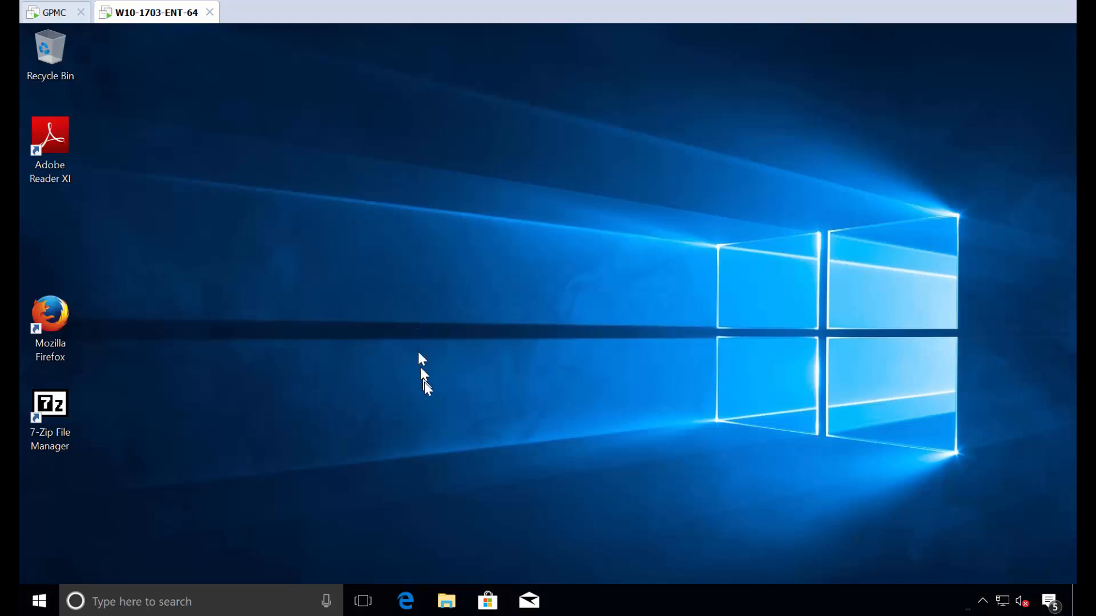
pyautogui.press('super')
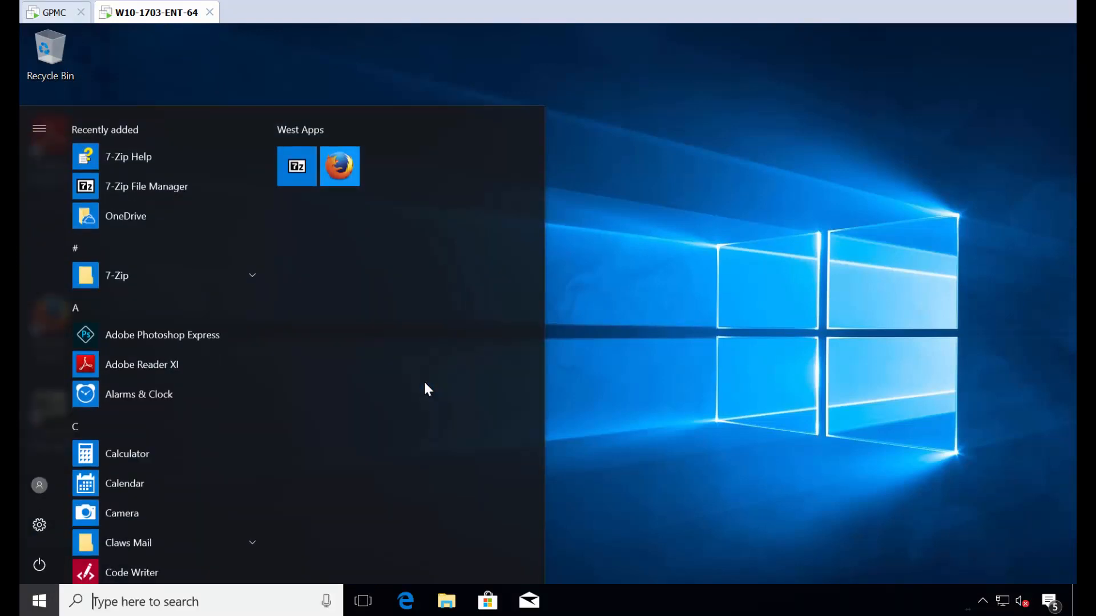
pyautogui.write('cmd')
pyautogui.press('Return')
pyautogui.write('gpupdate')
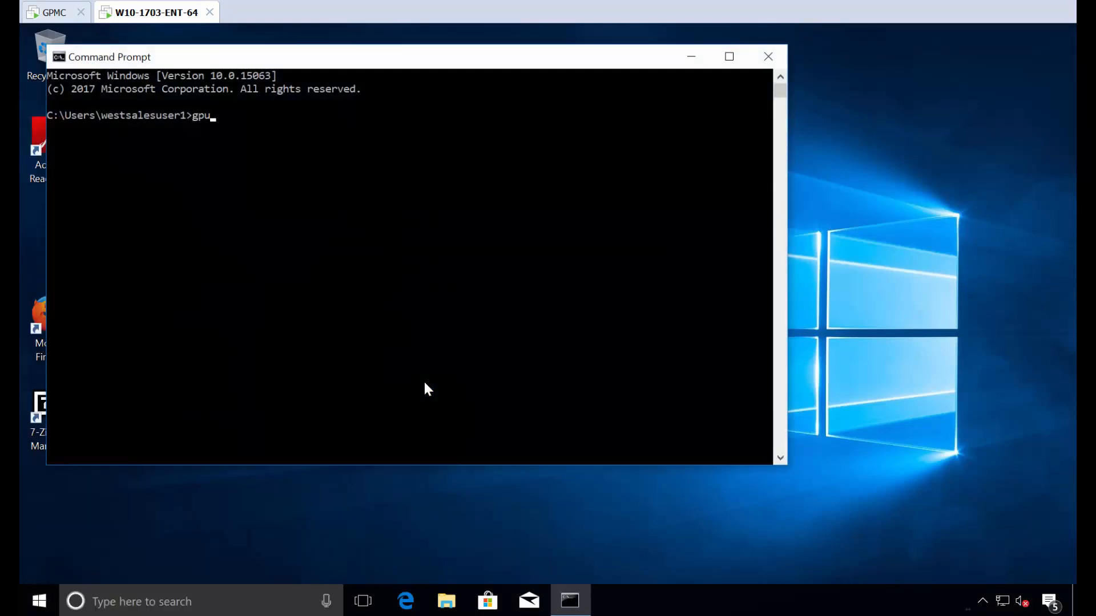
pyautogui.press('Return')
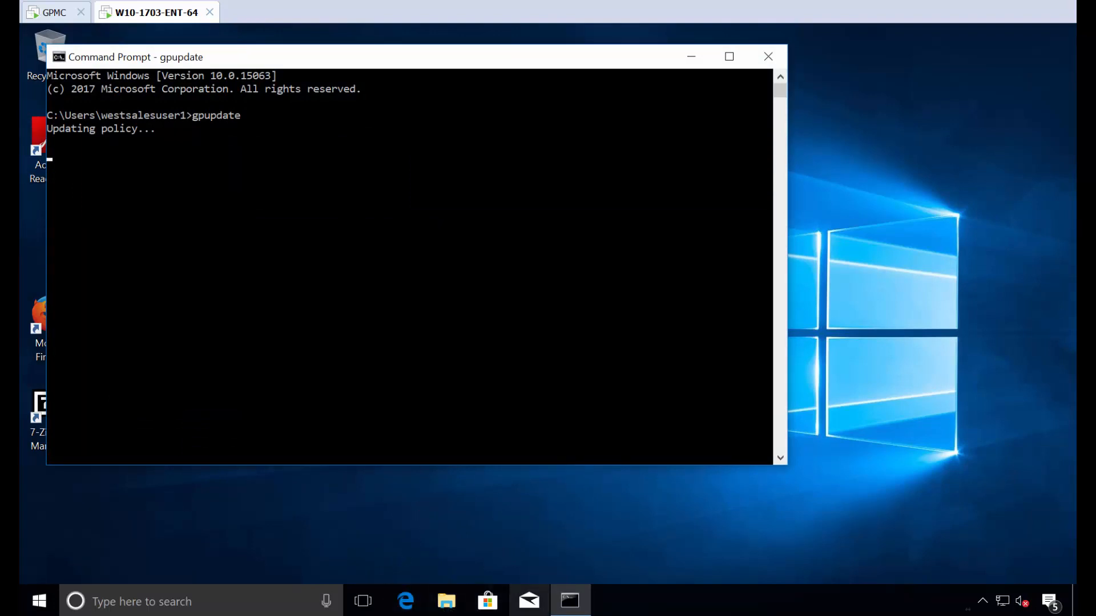
# Step: Sign out and back in as West Sales, confirming 7-Zip and Firefox on the taskbar
pyautogui.moveTo(573, 609)
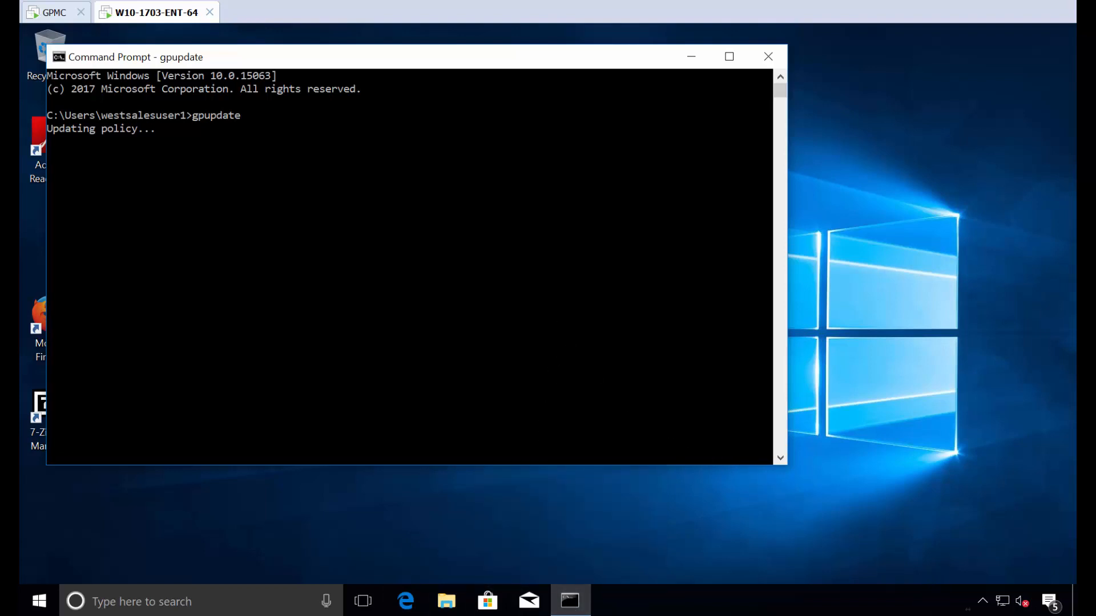
pyautogui.rightClick(39, 601)
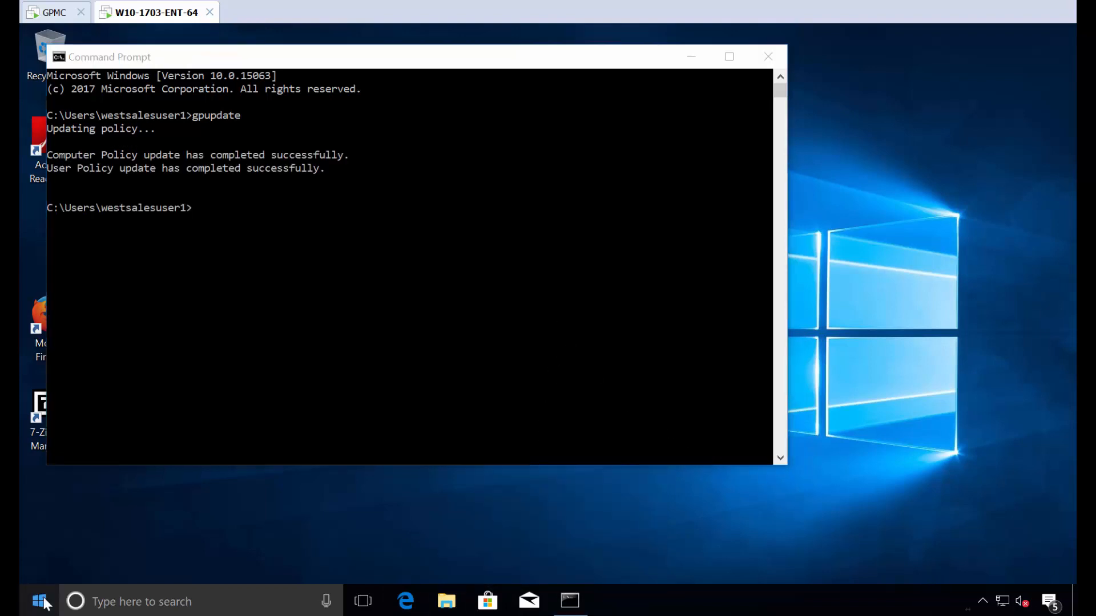
pyautogui.moveTo(194, 551)
pyautogui.click(351, 464)
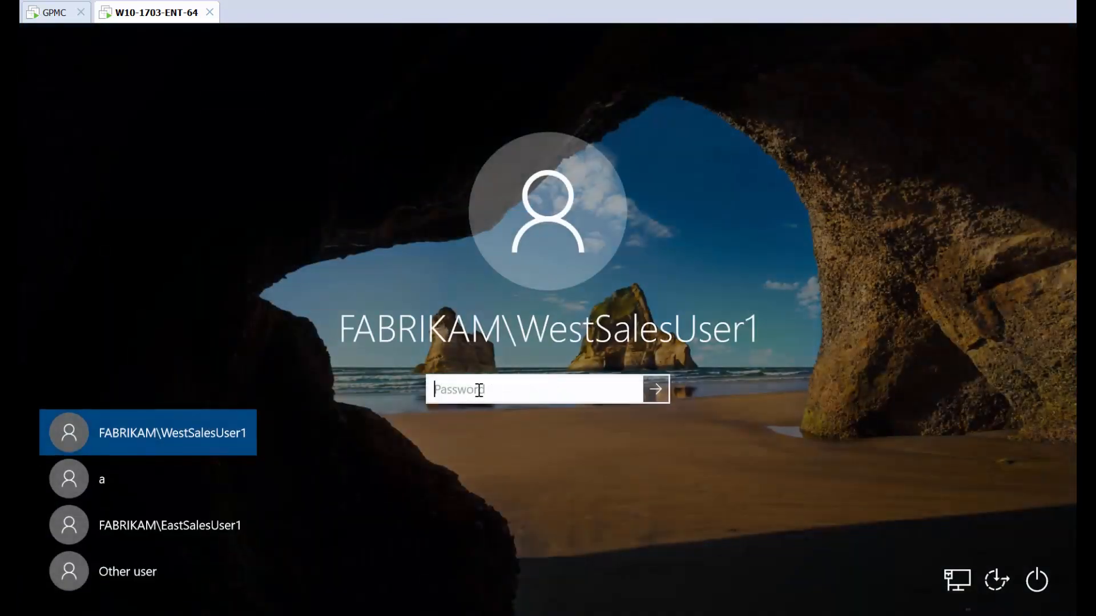
pyautogui.write('p')
pyautogui.press('Return')
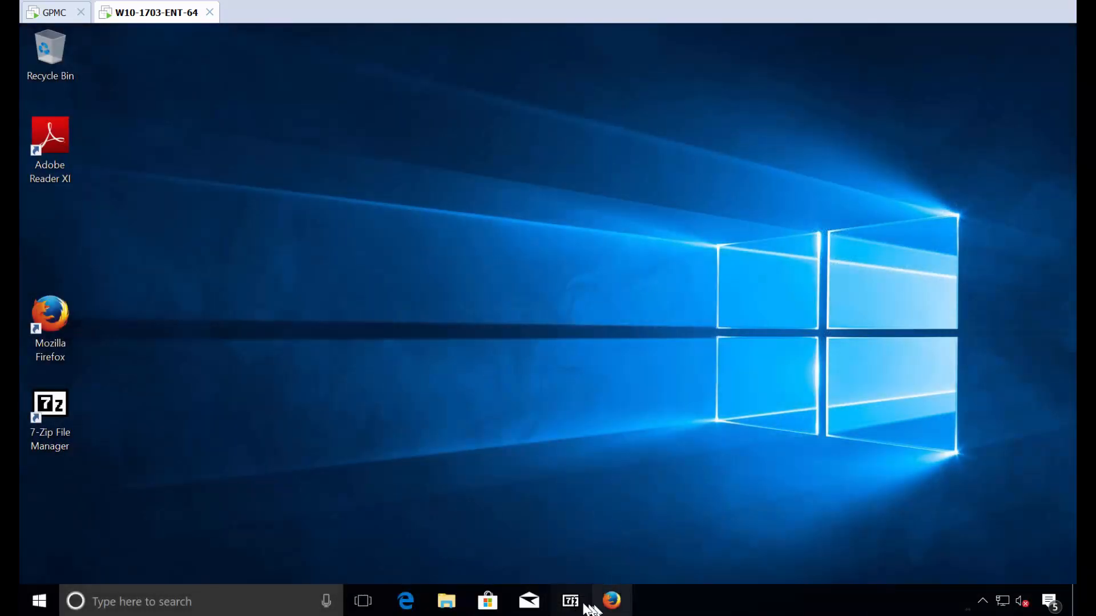
pyautogui.click(39, 601)
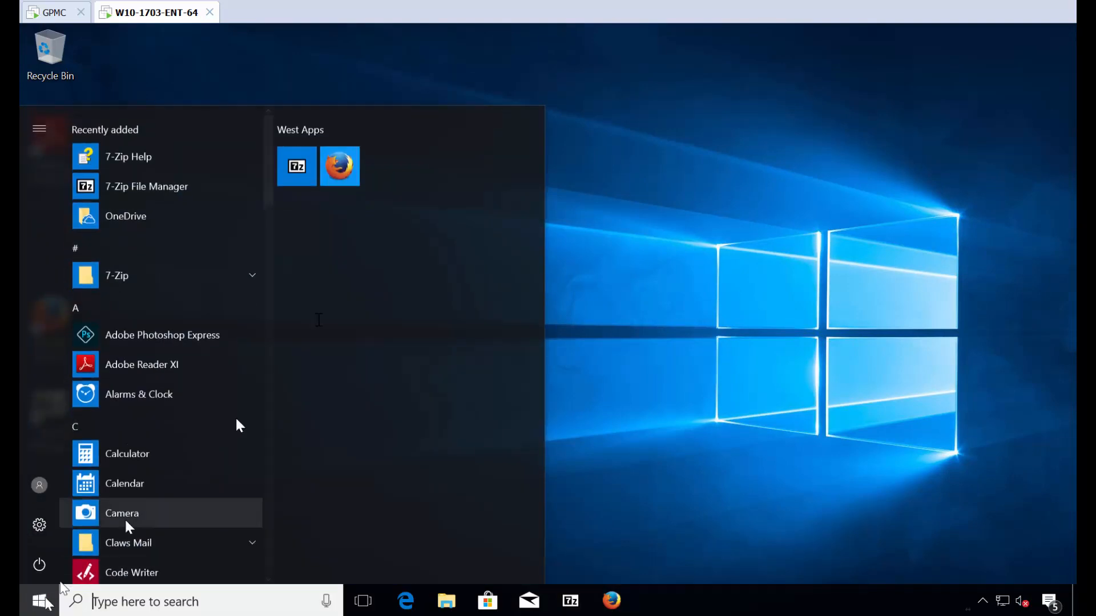
pyautogui.click(647, 254)
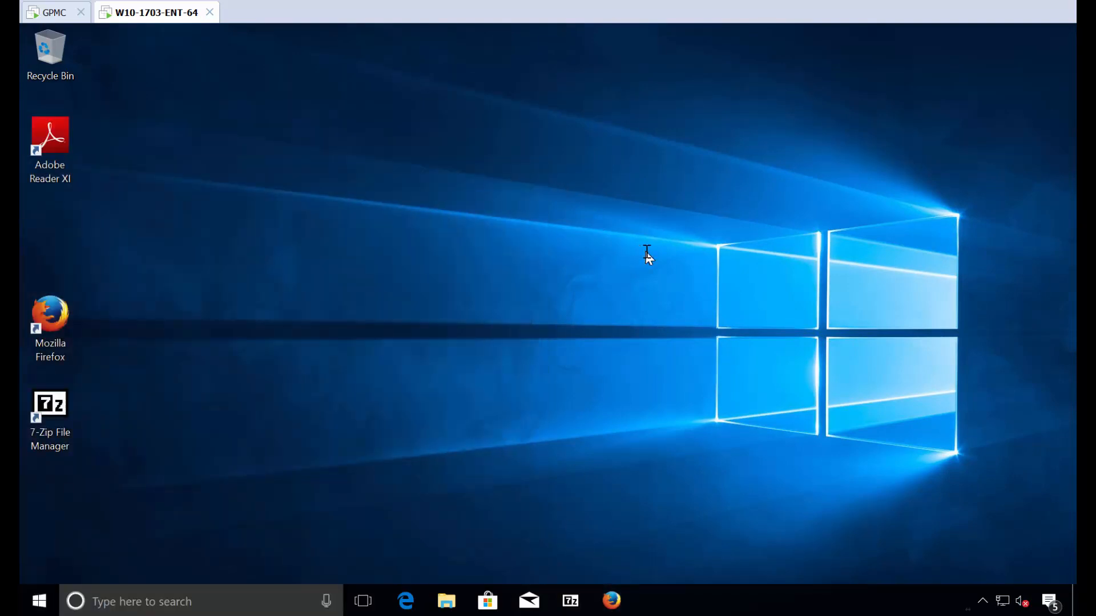
# Step: Switch user to East Sales and sign in with the account password
pyautogui.hotkey('ctrl', 'alt', 'End')
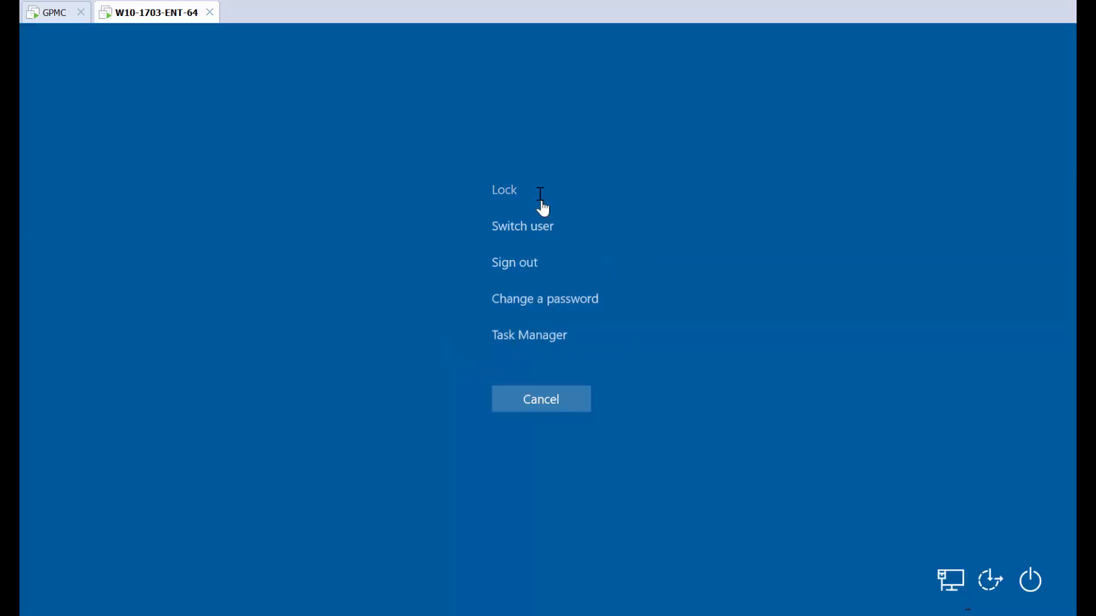
pyautogui.click(522, 225)
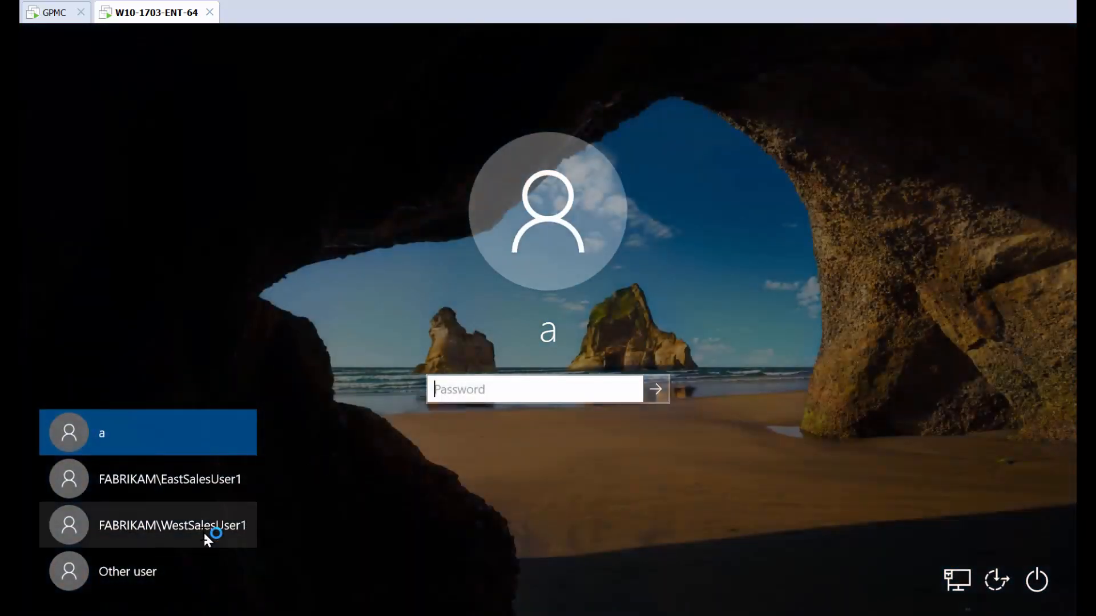
pyautogui.click(188, 478)
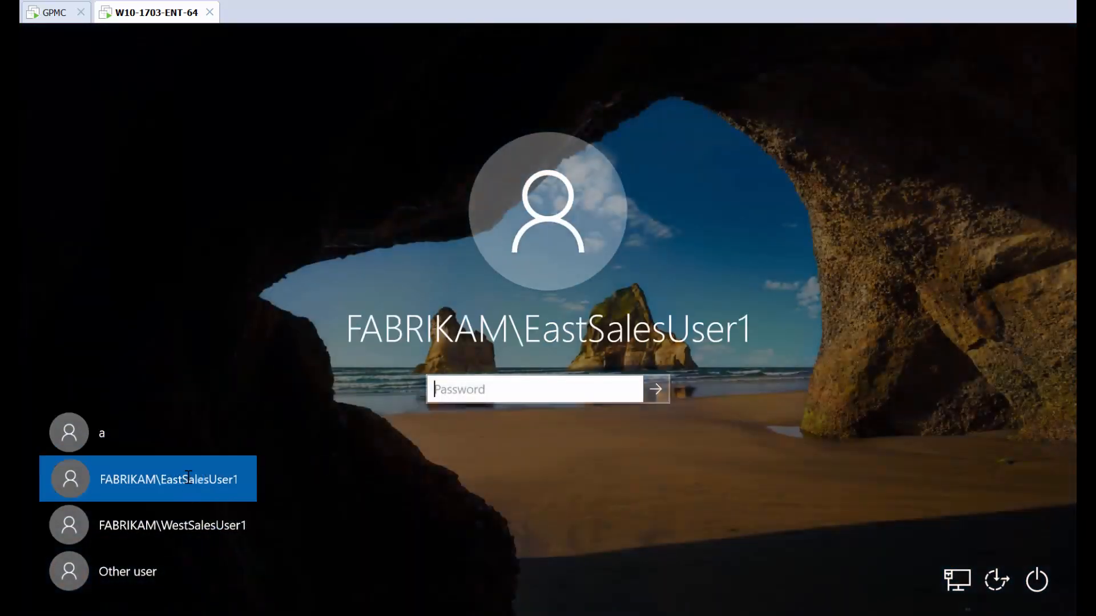
pyautogui.write('•')
pyautogui.press('Return')
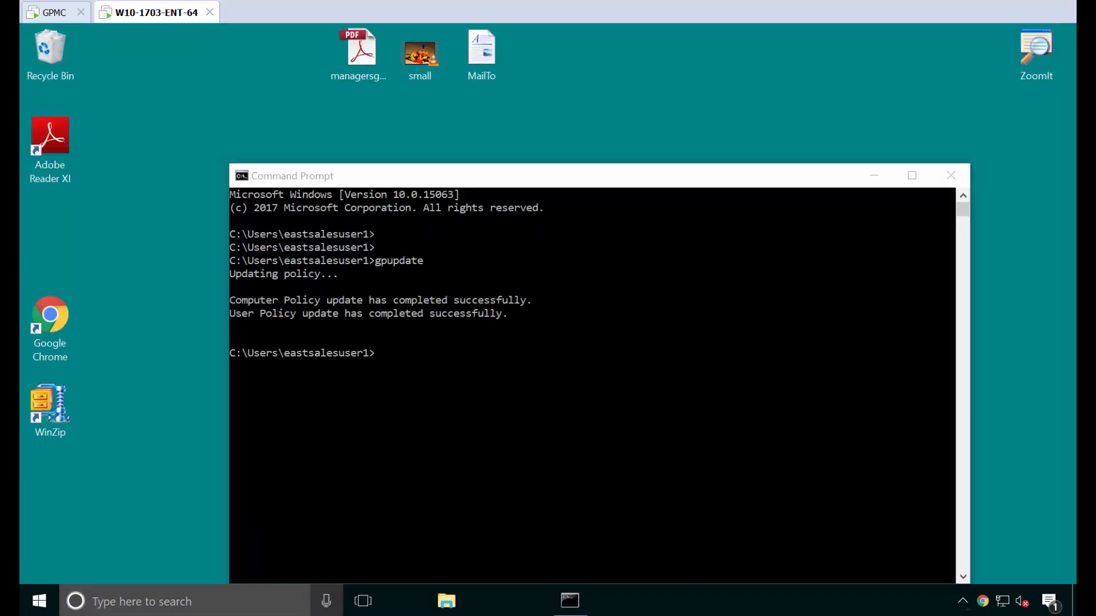
# Step: Sign out and back in, launch pinned Chrome, and check the Important Apps group
pyautogui.rightClick(35, 608)
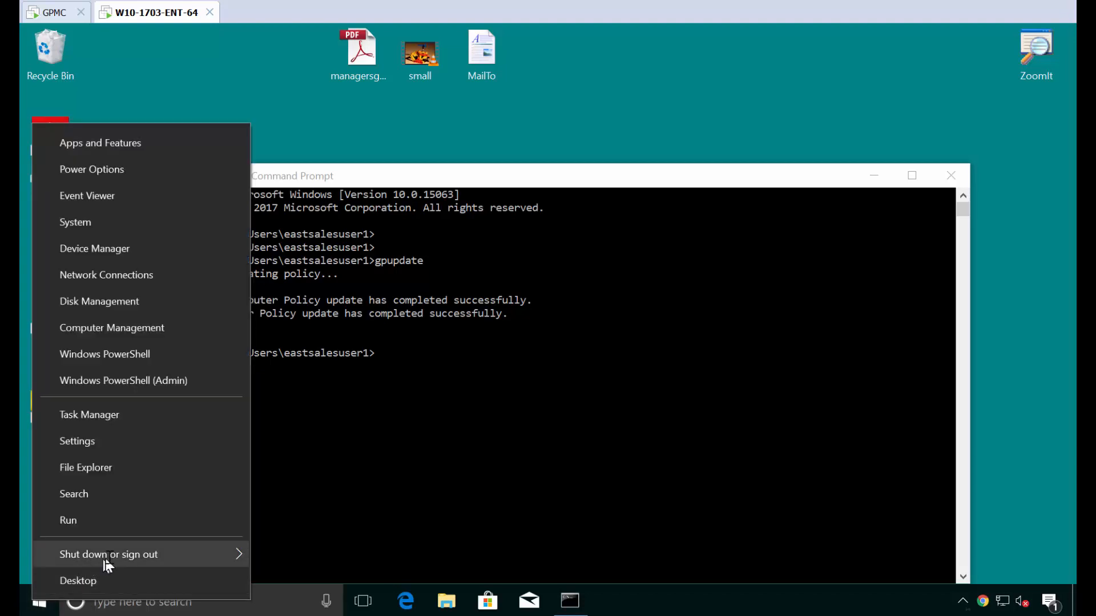
pyautogui.moveTo(98, 553)
pyautogui.click(333, 478)
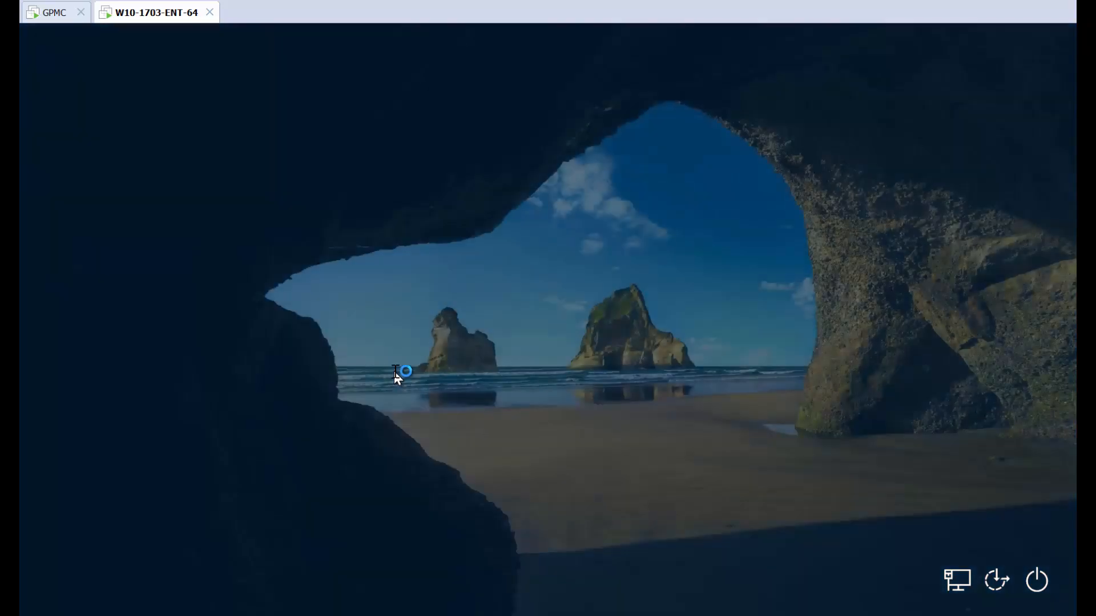
pyautogui.write('•')
pyautogui.press('Return')
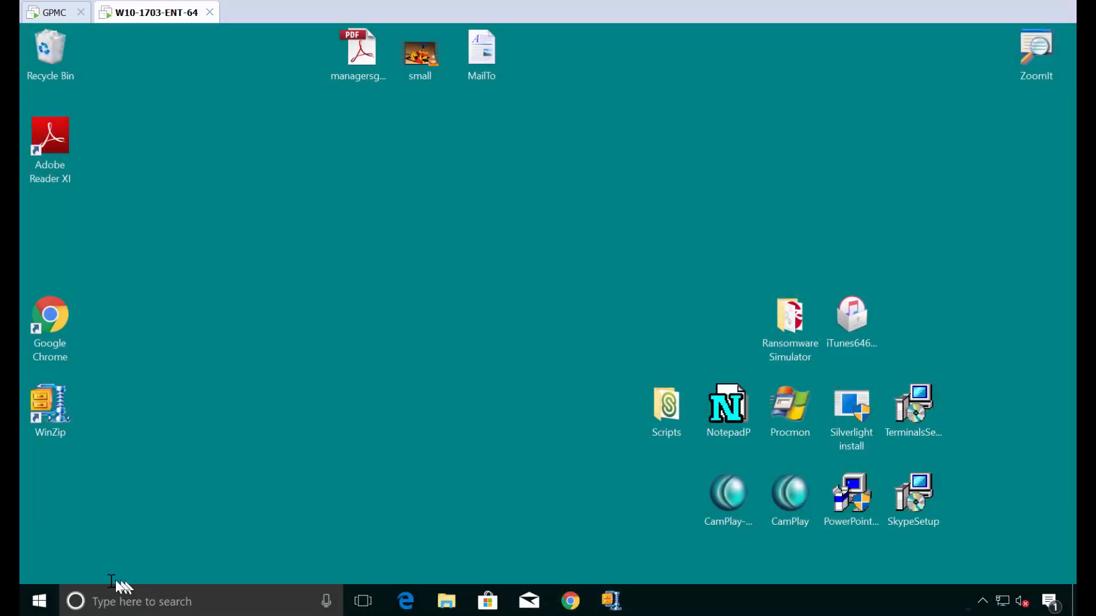
pyautogui.click(38, 602)
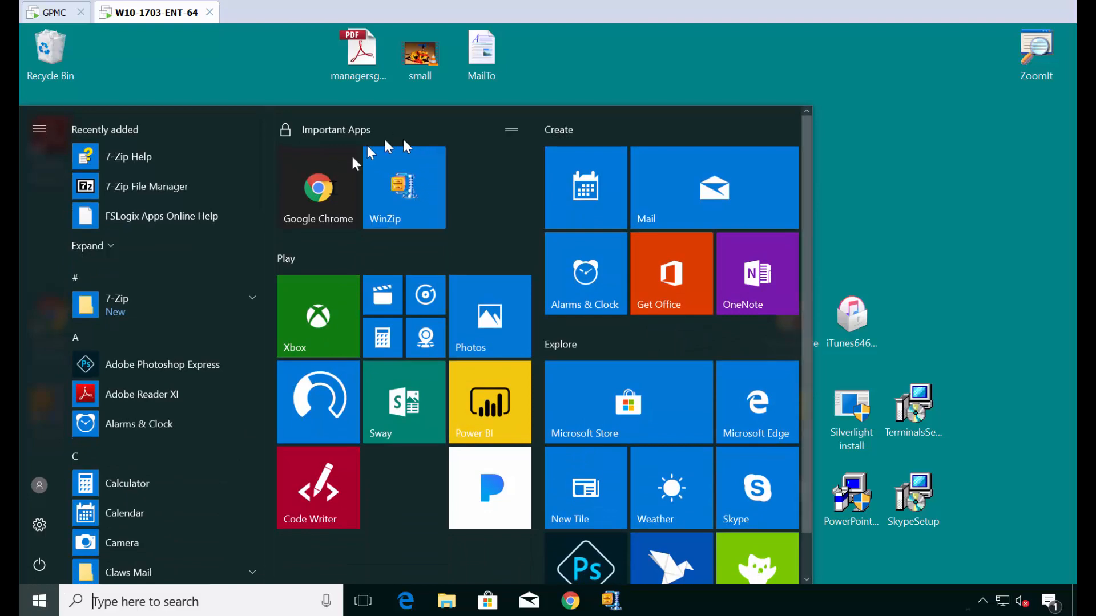
pyautogui.click(569, 602)
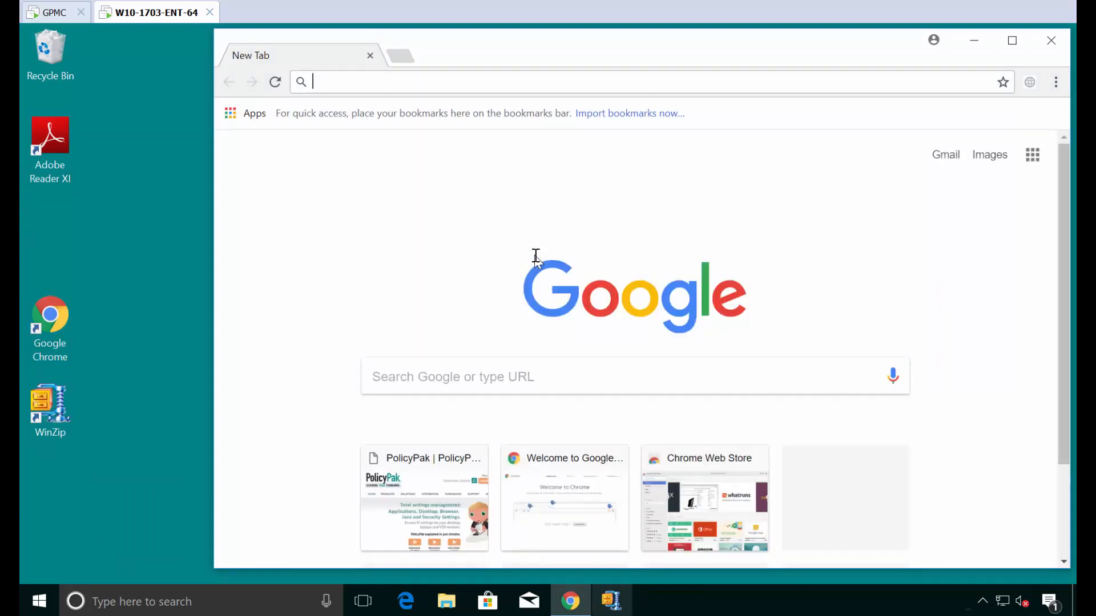
pyautogui.click(51, 603)
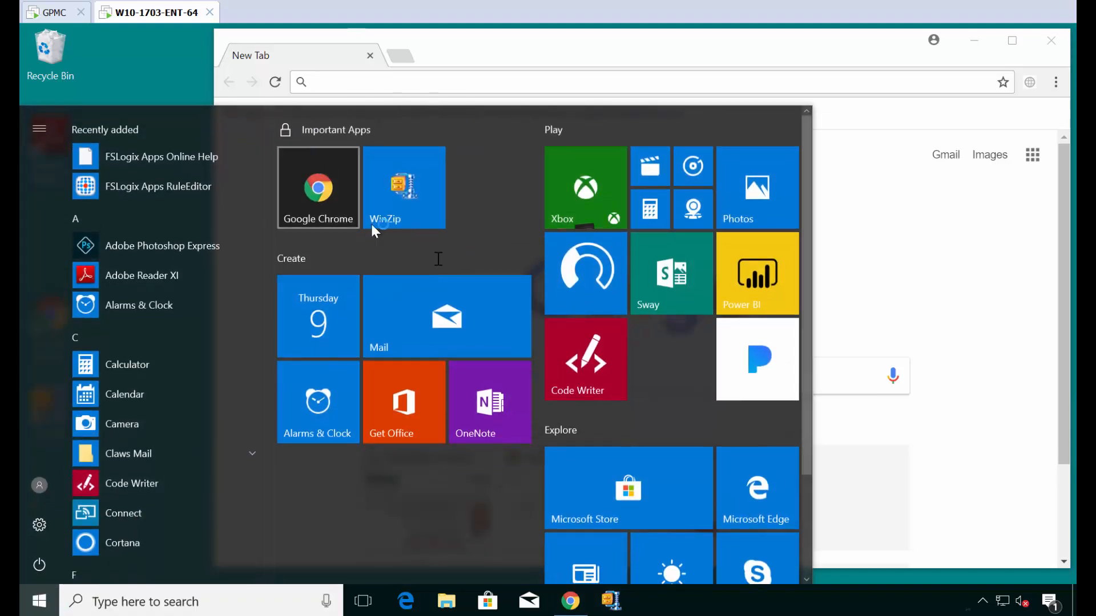